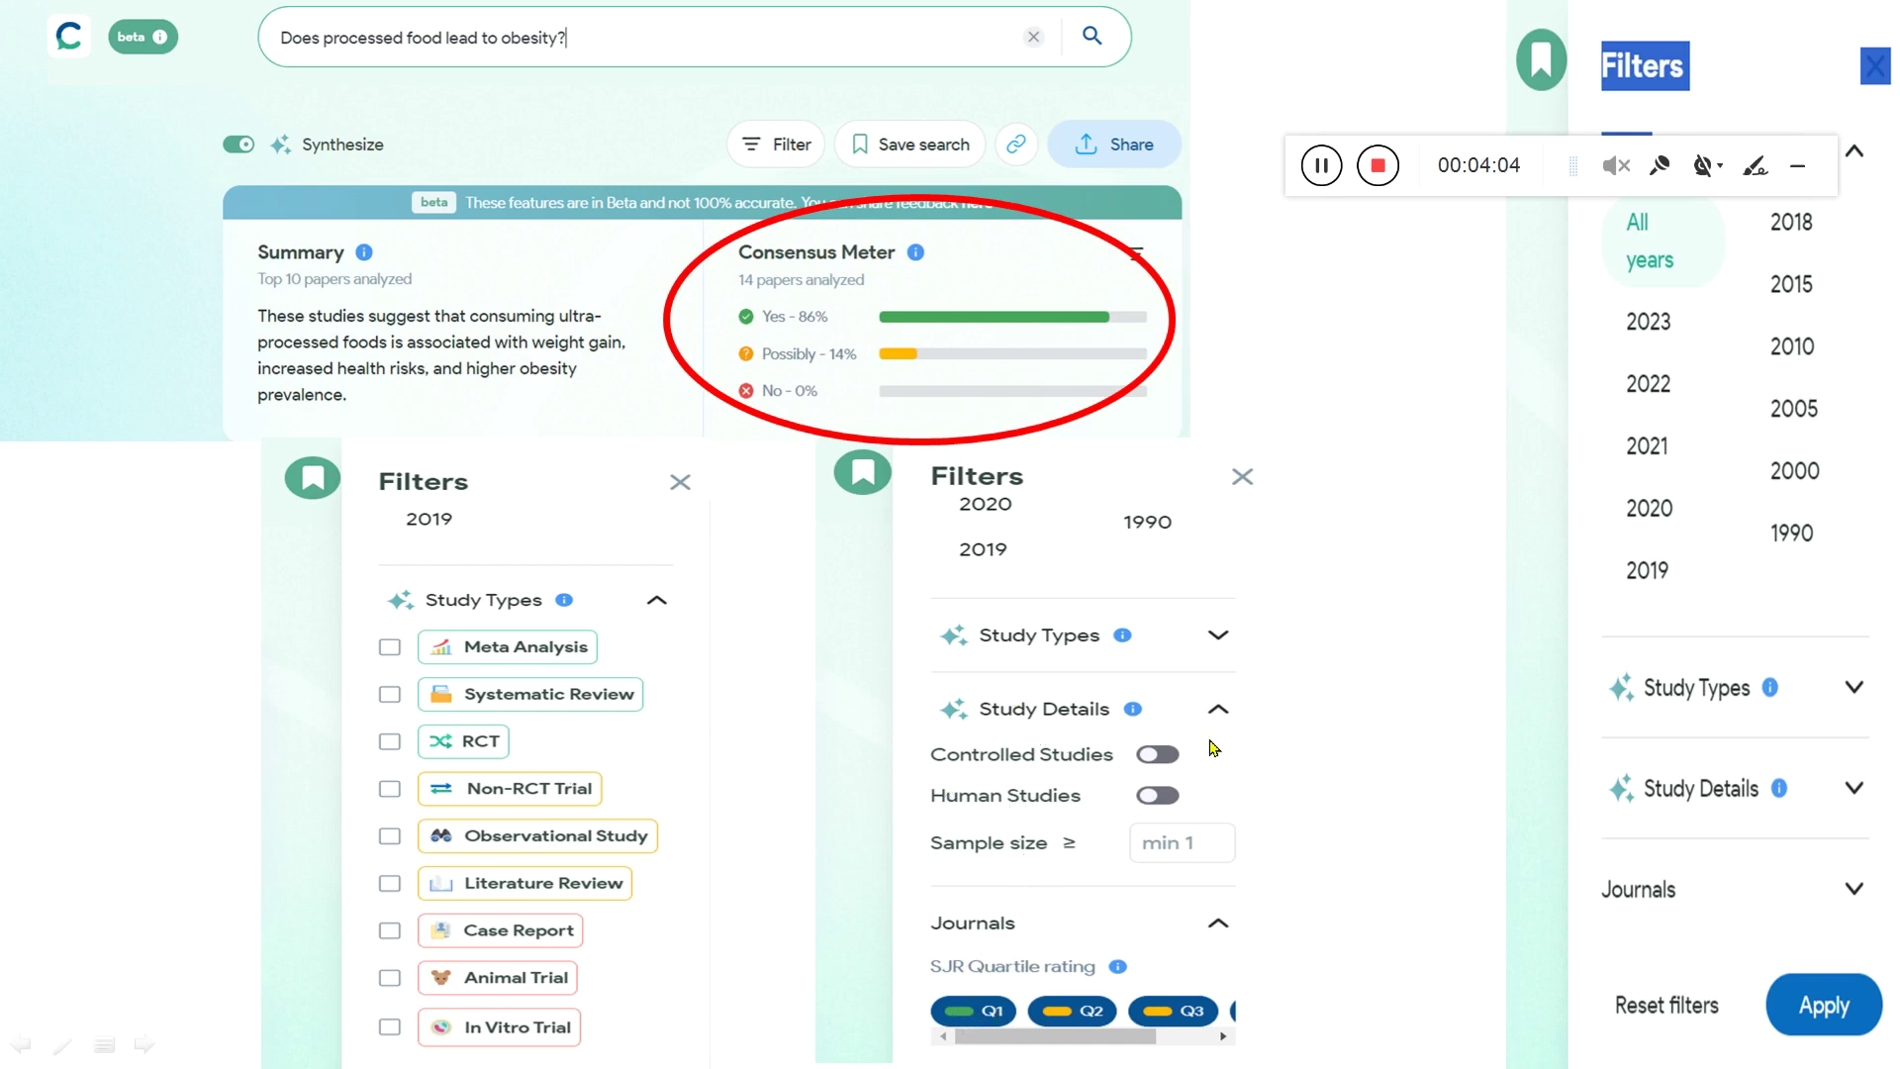
Advance to the demo slide, end the slide show and switch to the Consensus search page in Chrome.
left_click(1426, 668)
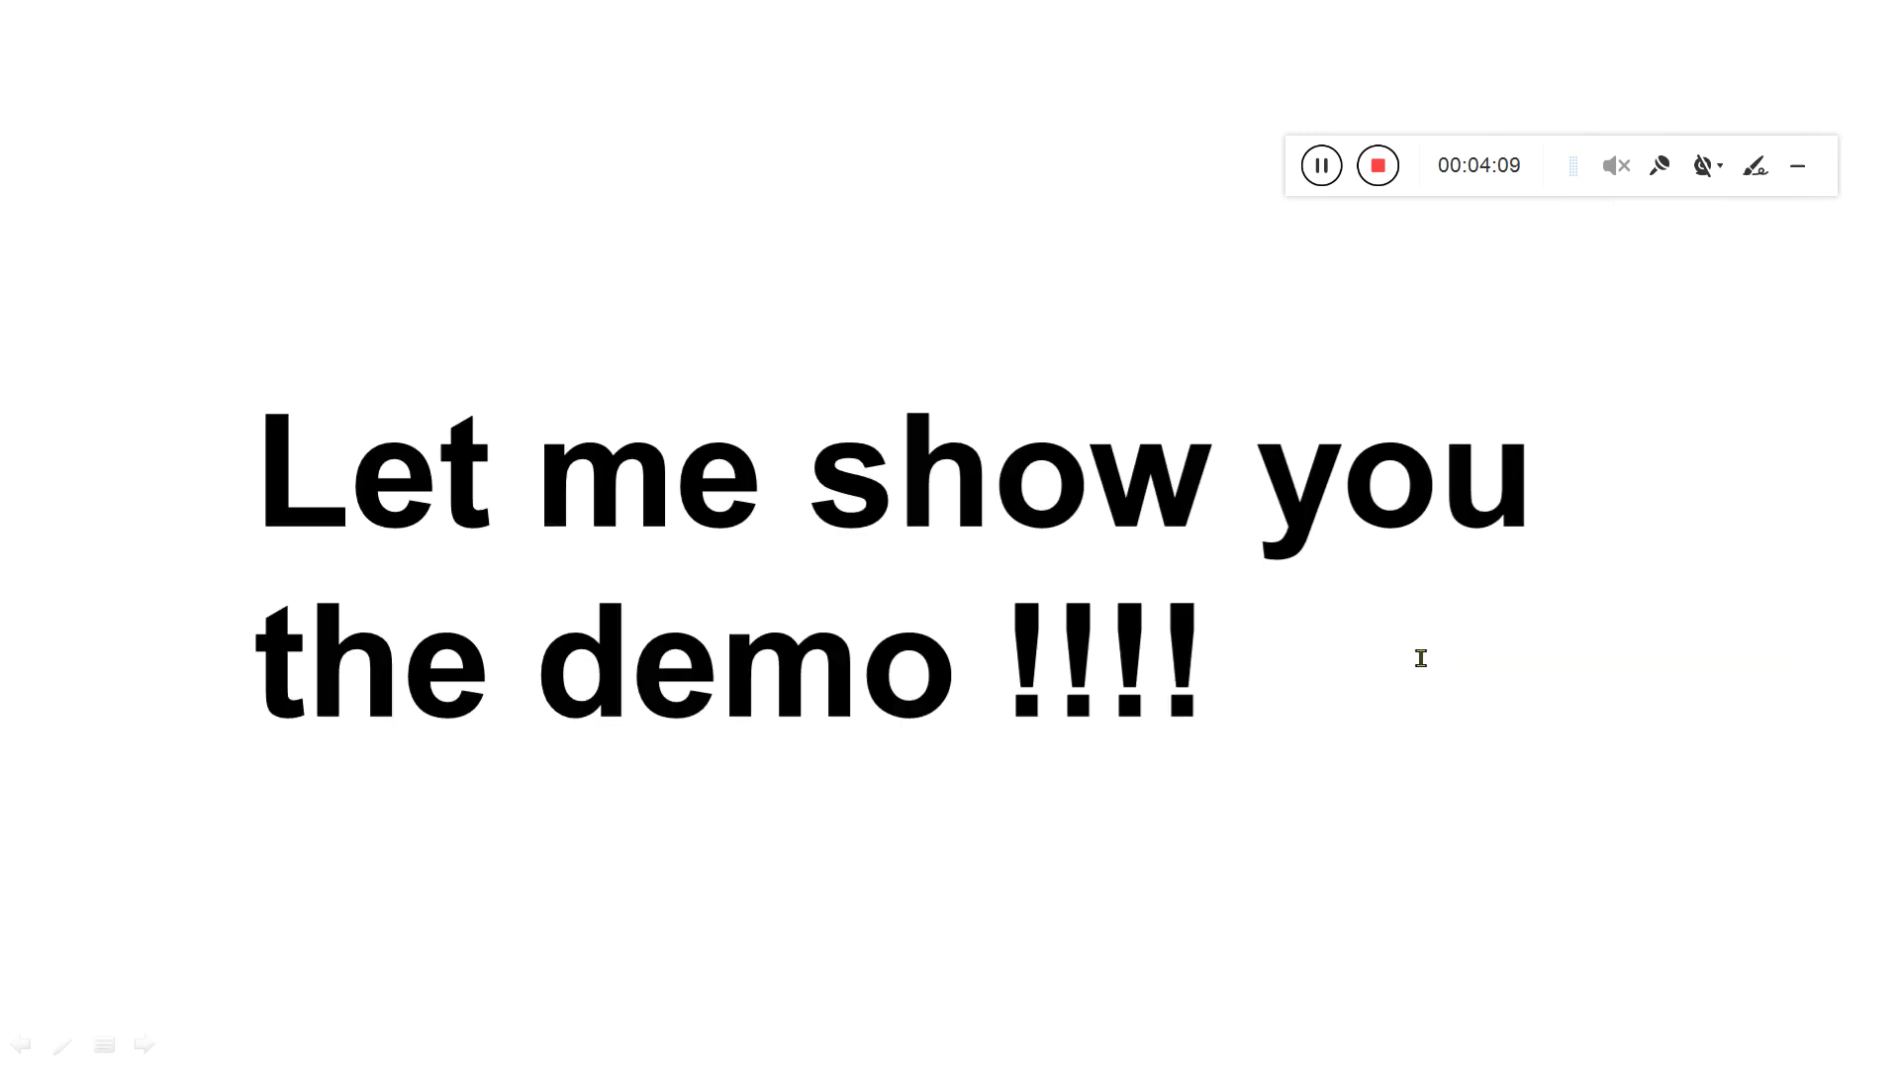
key("Escape")
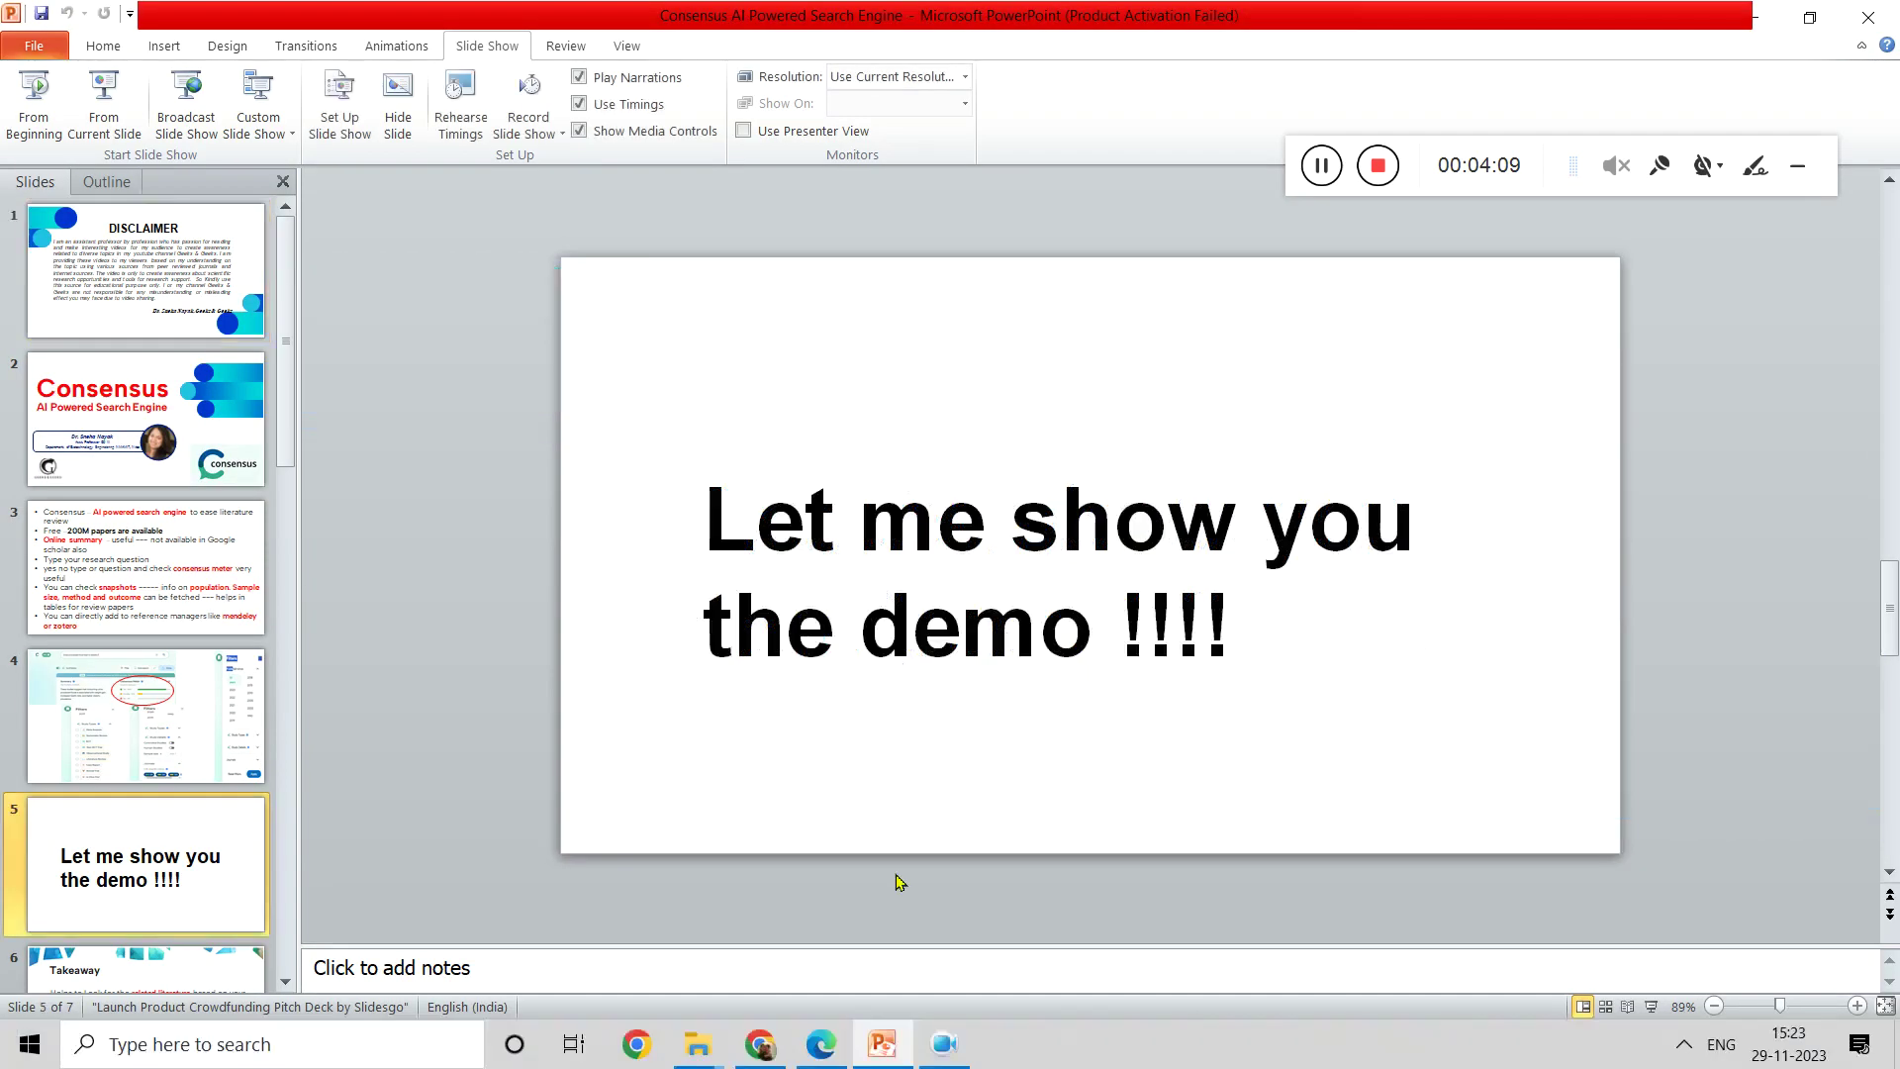
left_click(760, 1044)
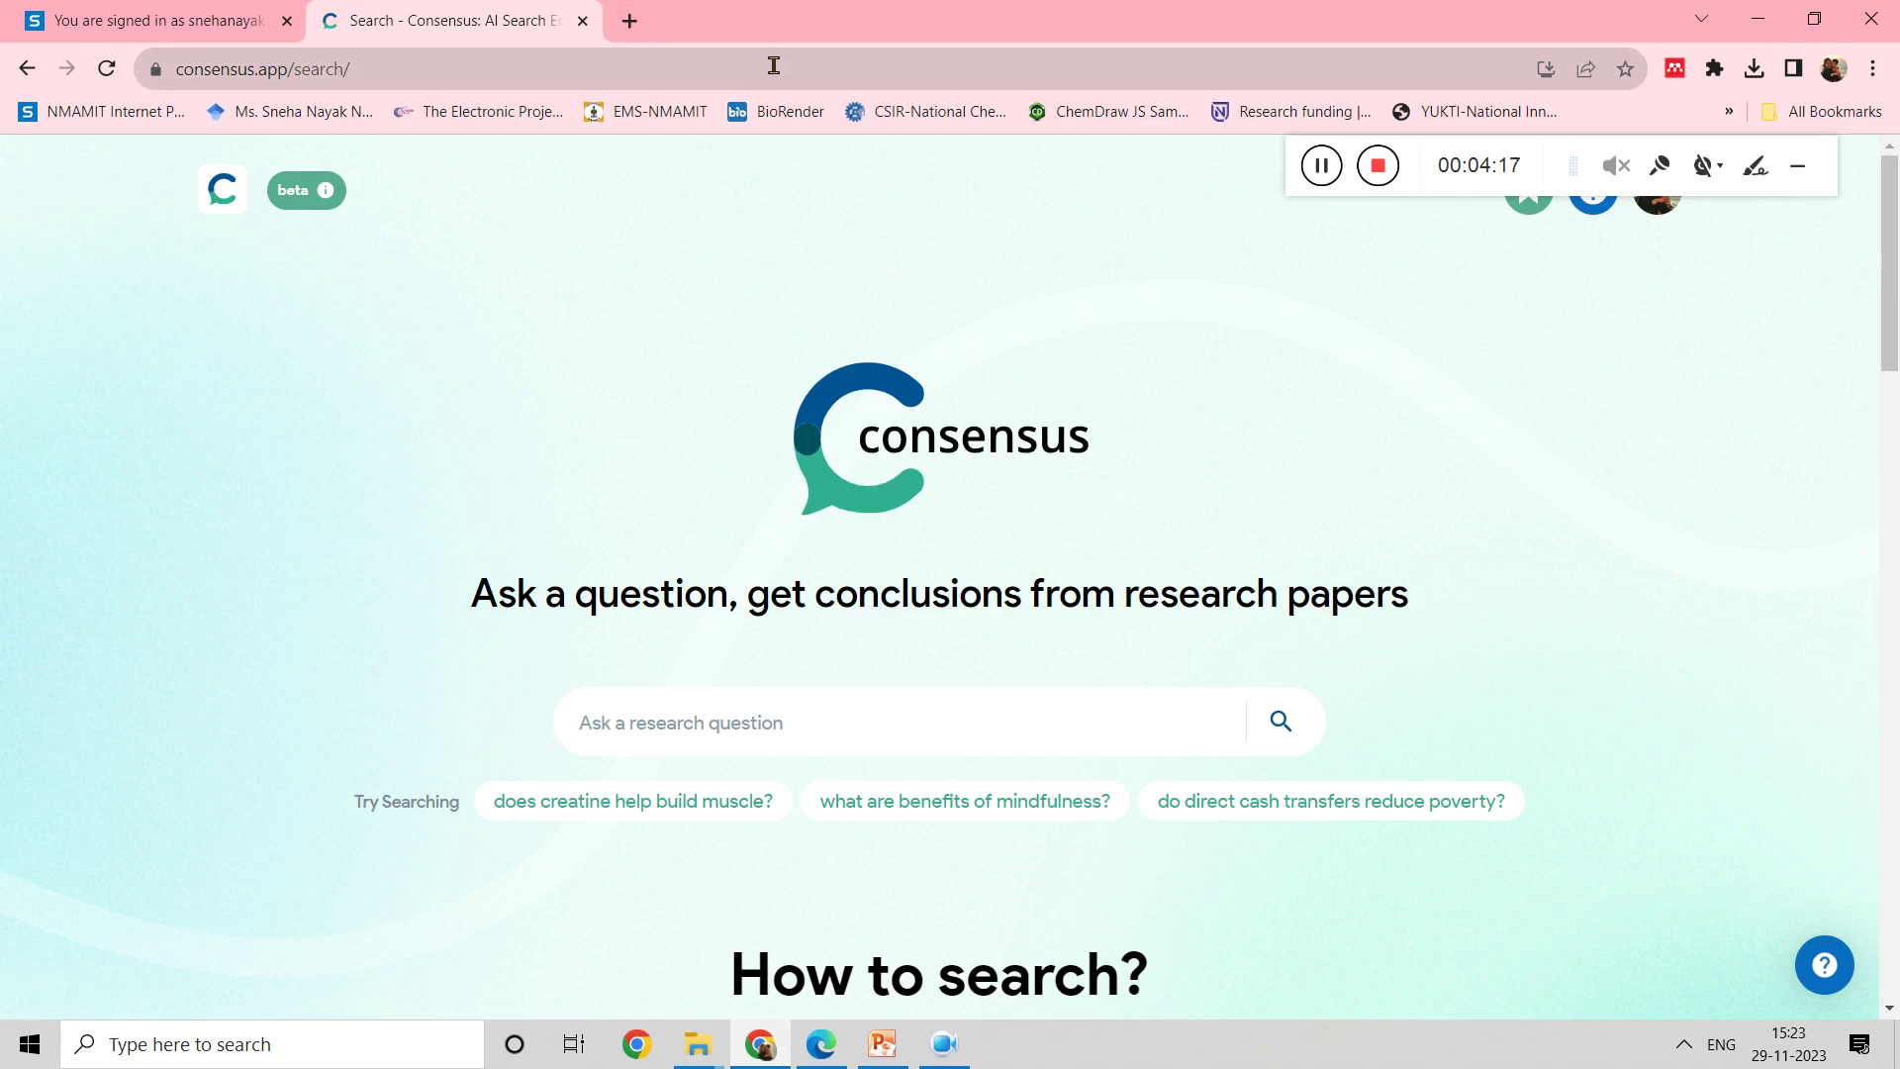
Search Google for "consensus" in a new browser tab and locate the Consensus: AI Search Engine for Research result.
left_click(626, 21)
type("consens")
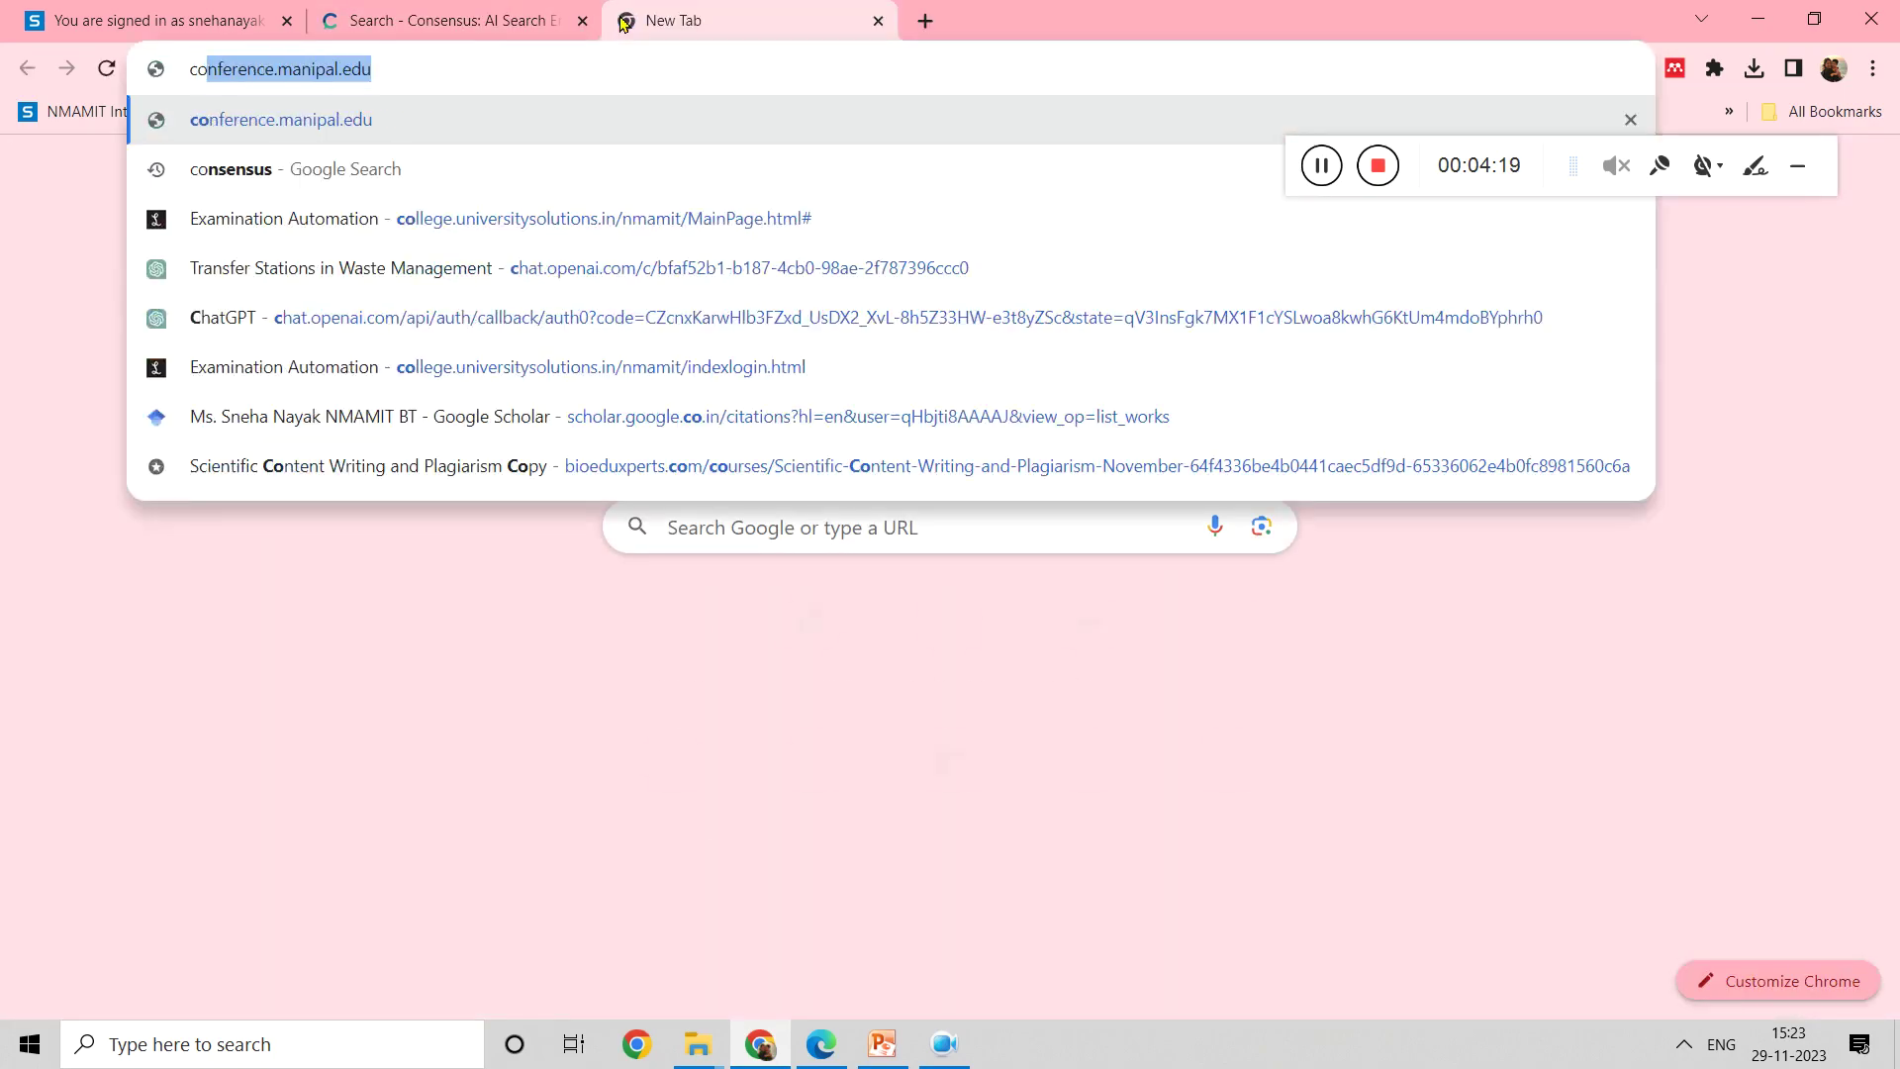
type("us")
key("Return")
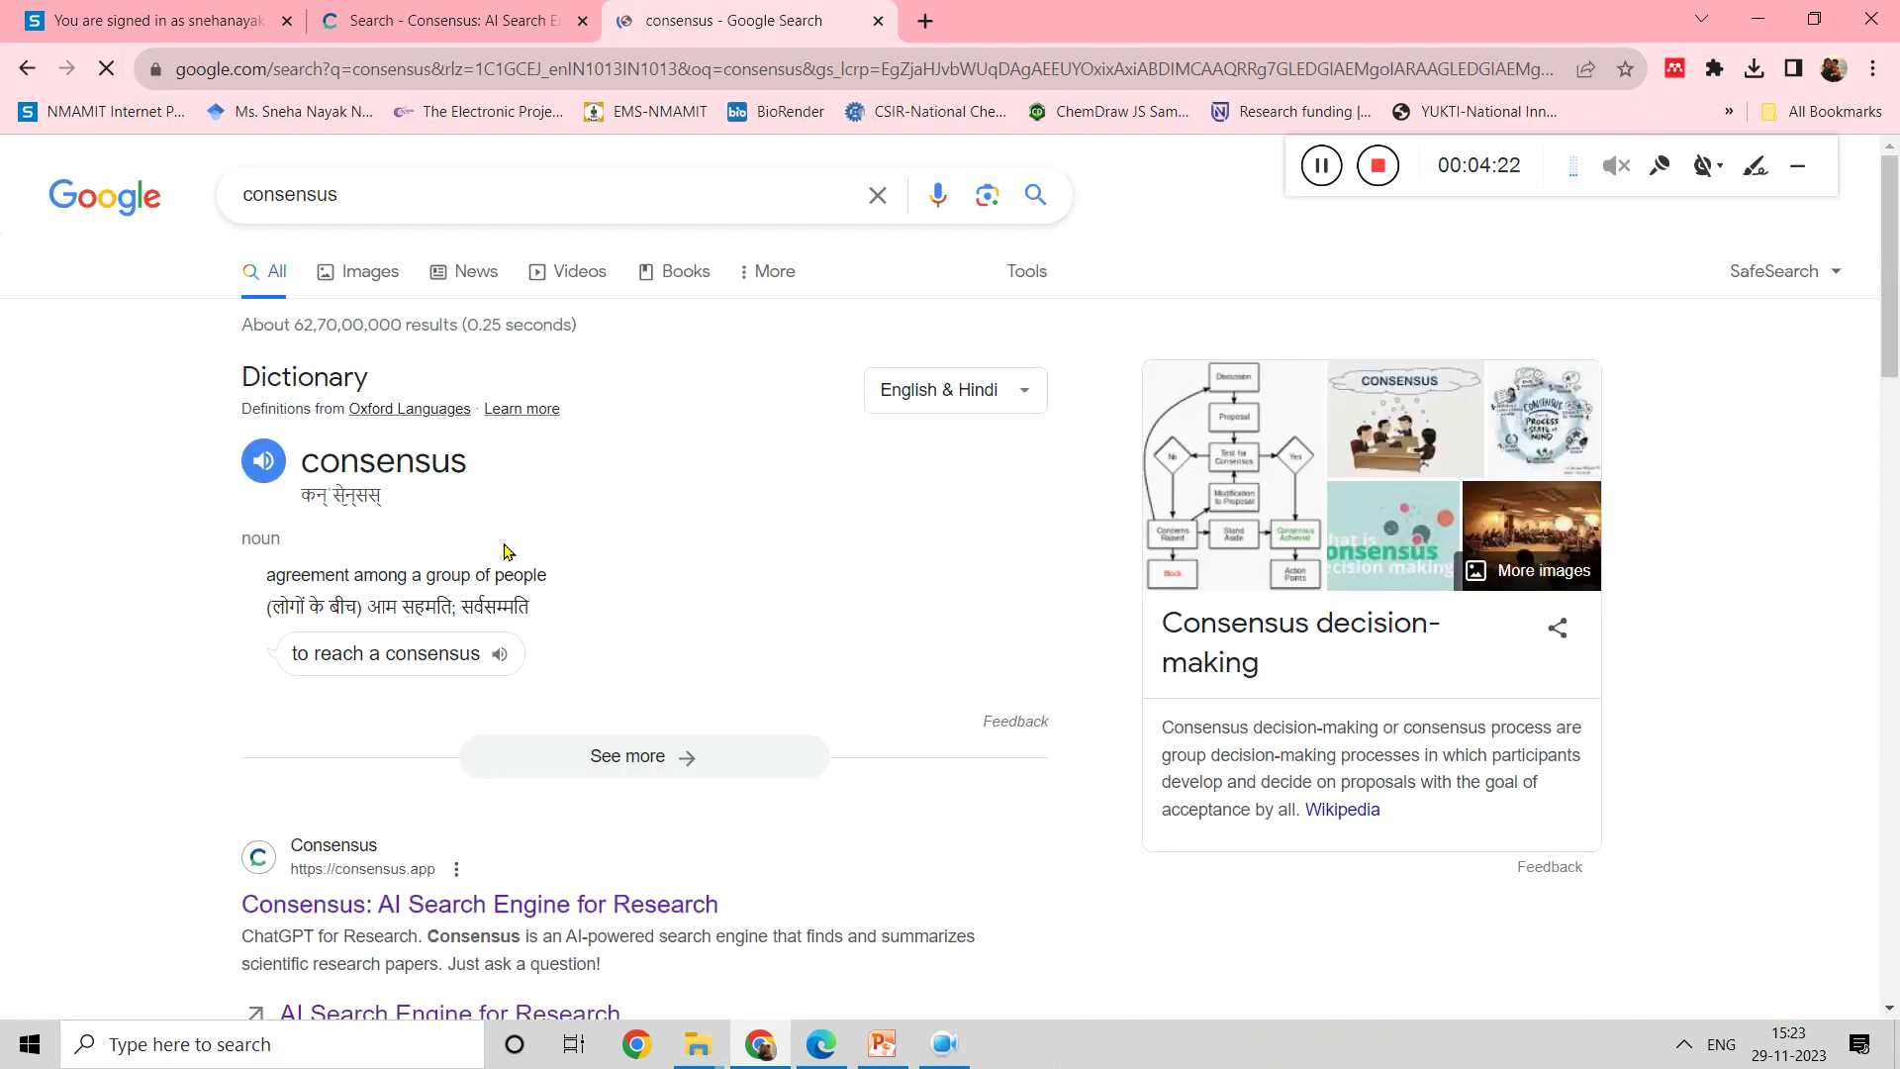
scroll(509, 551, "down", 1)
scroll(921, 426, "down", 3)
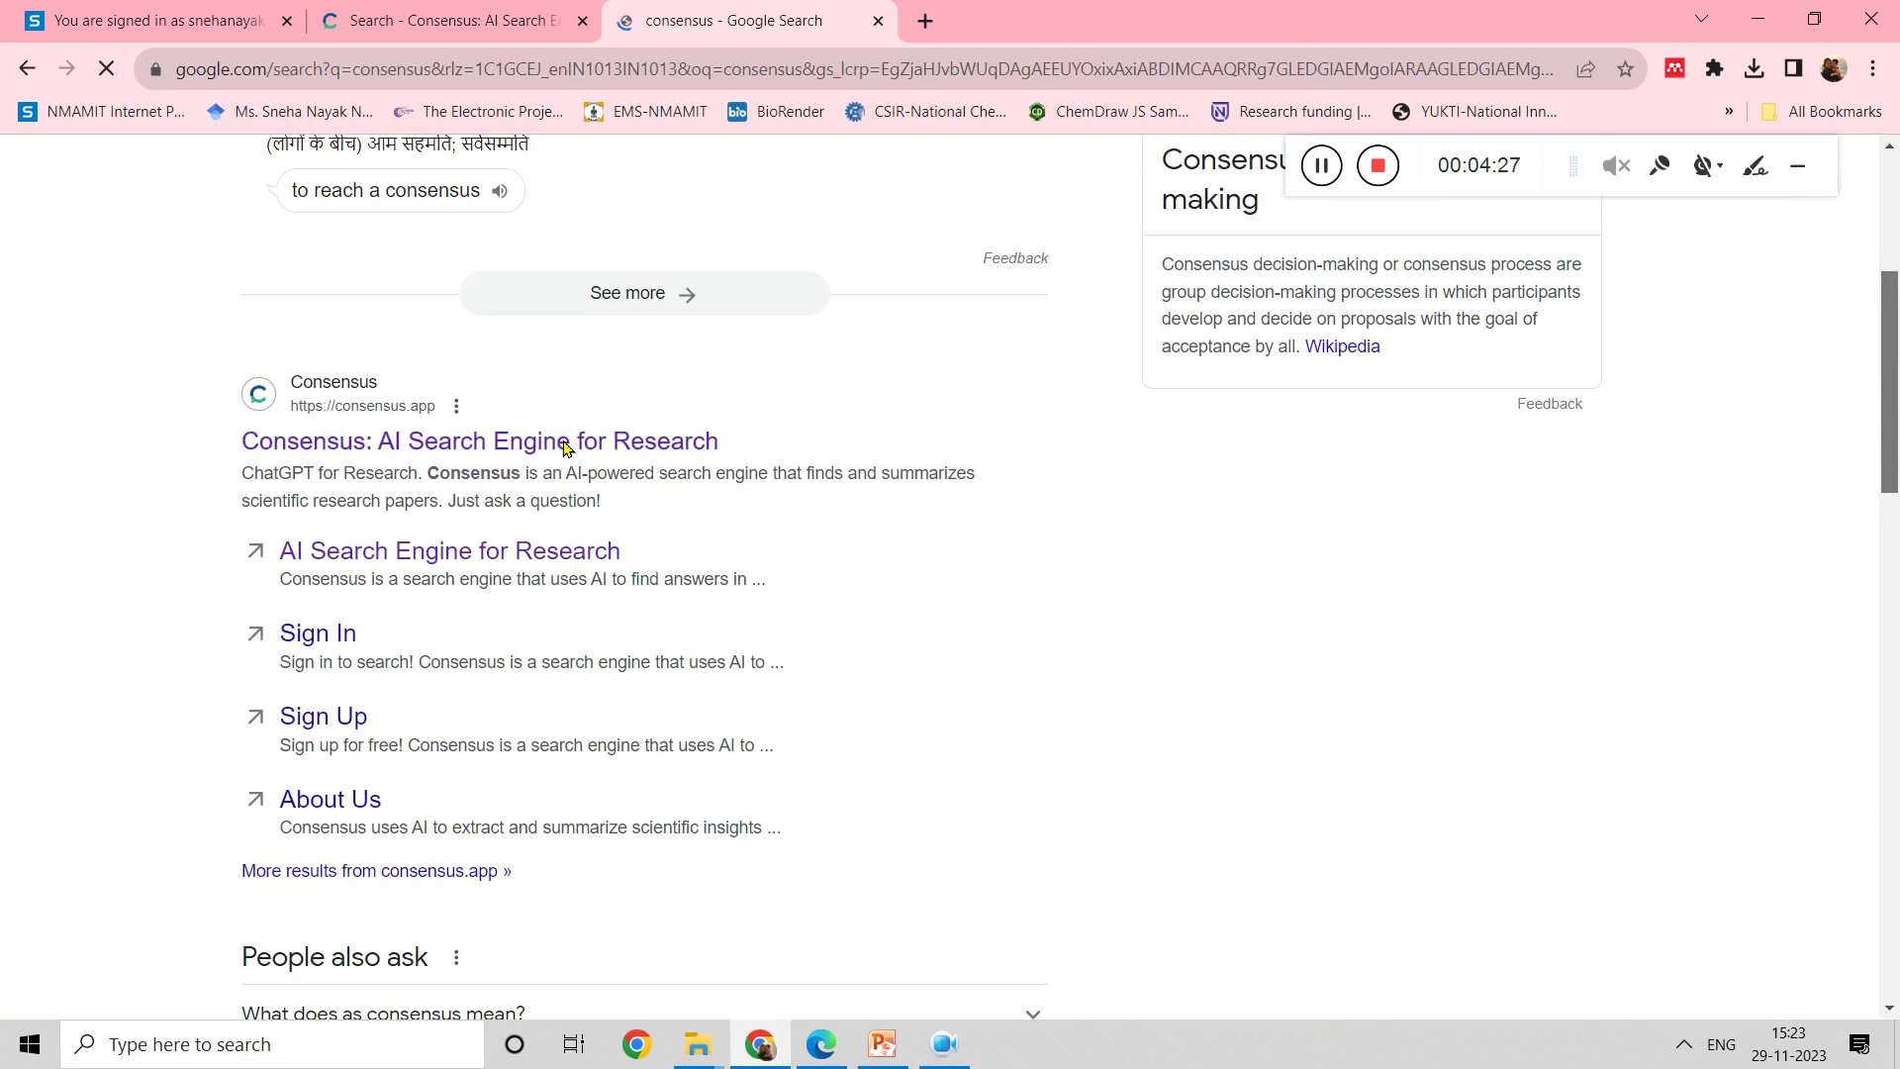
Return to the already open Consensus search page.
left_click(529, 9)
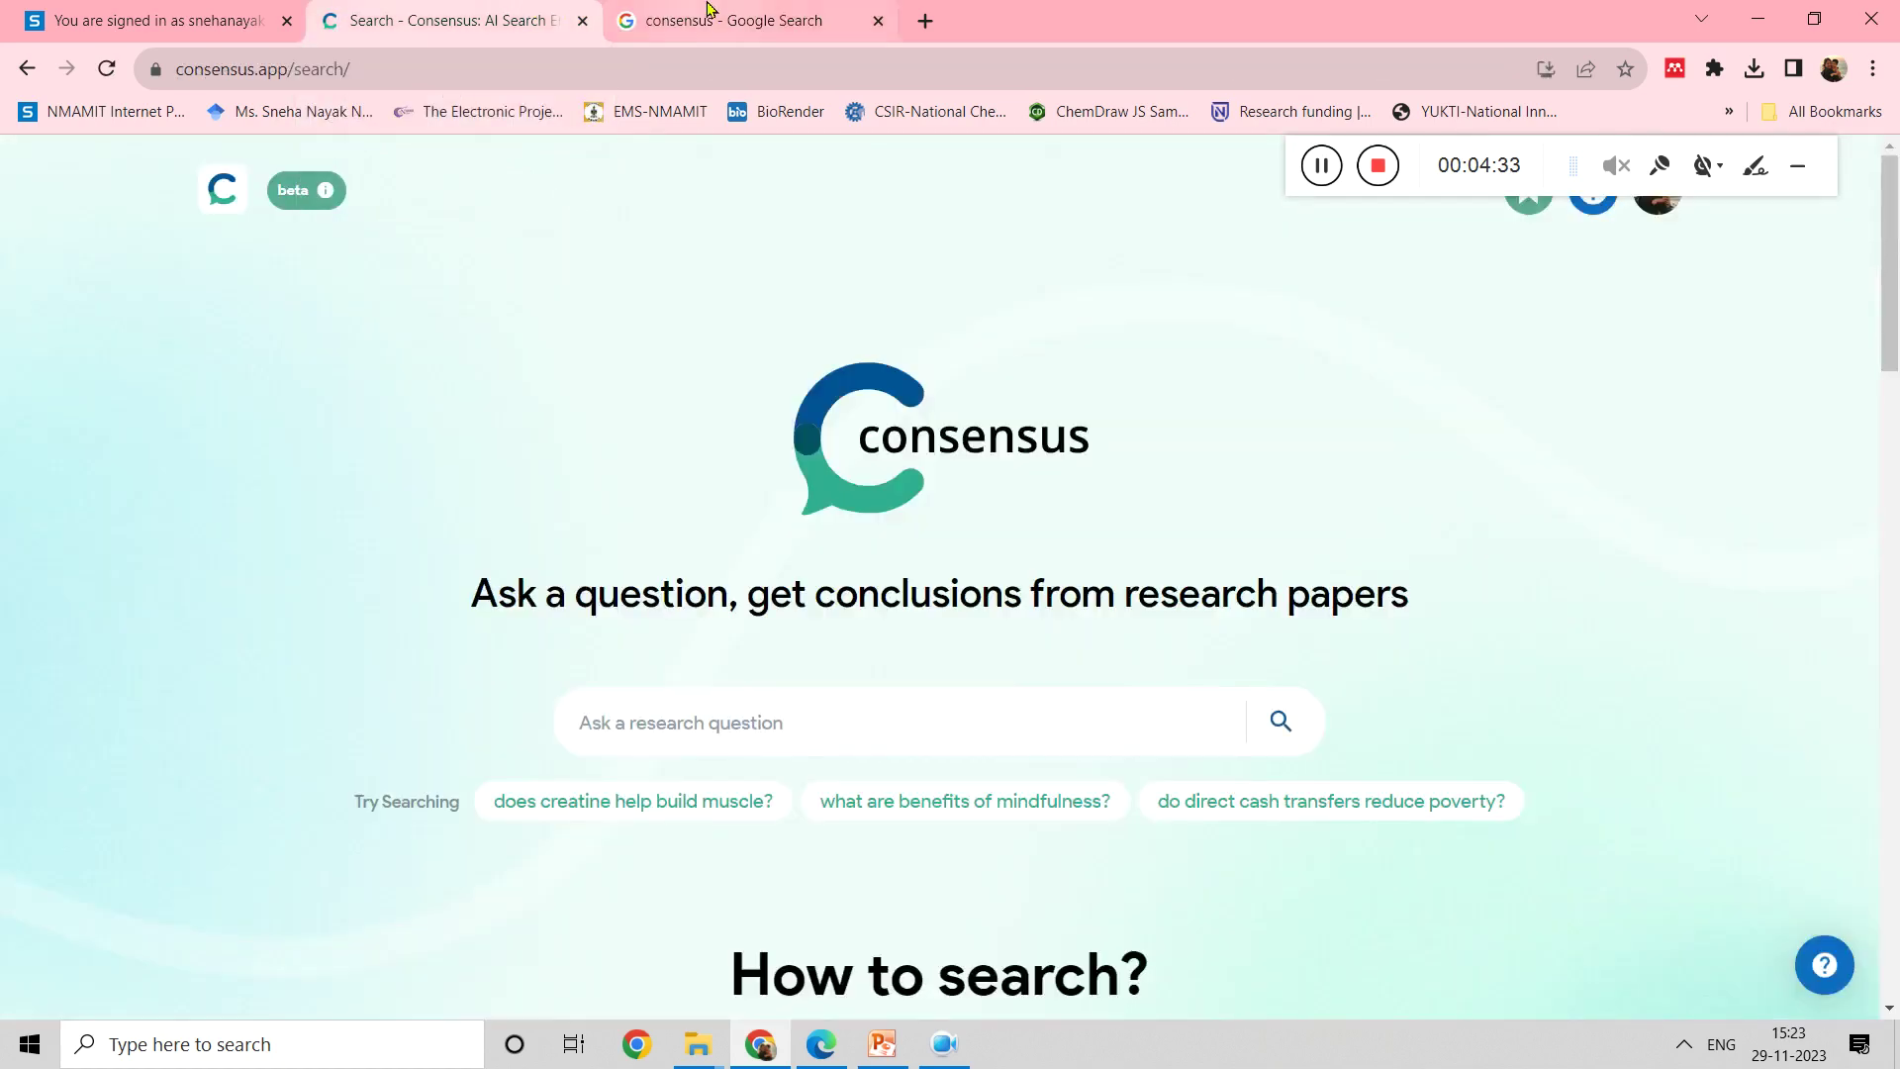
left_click(709, 10)
left_click(514, 9)
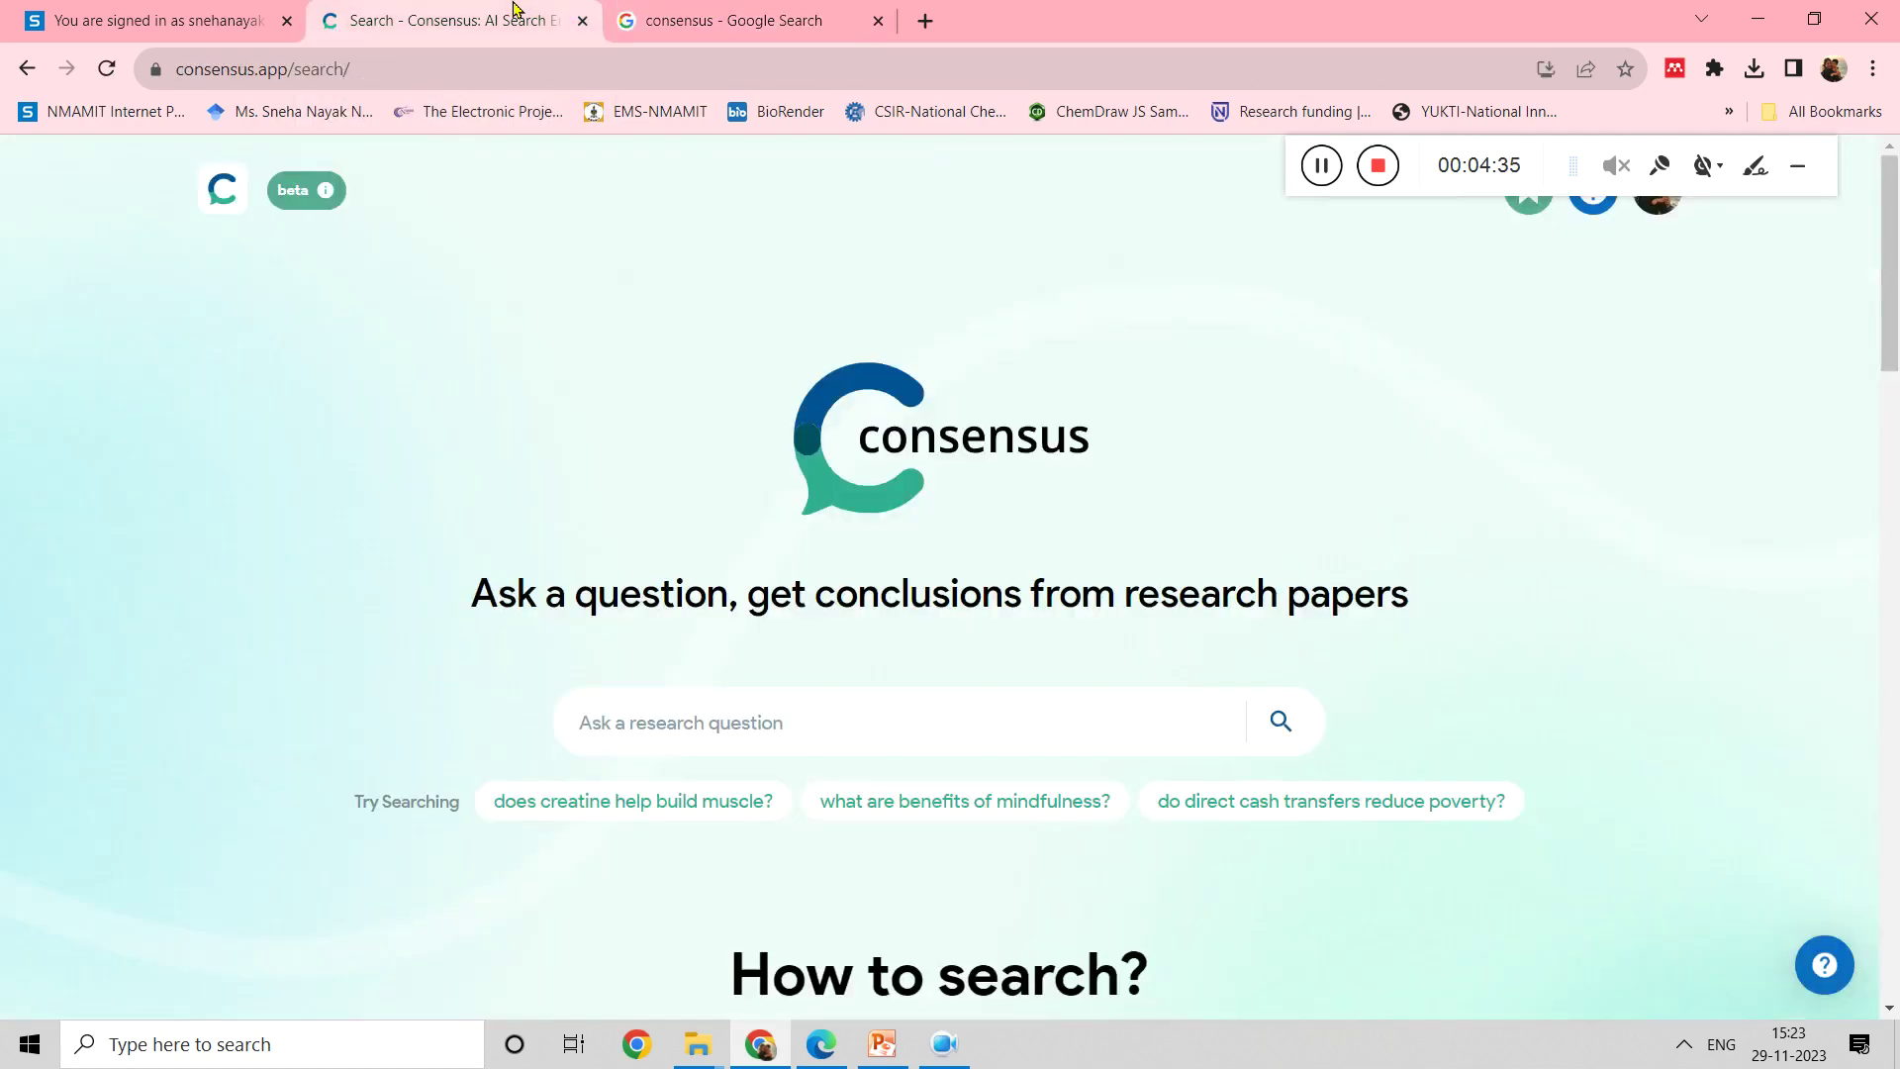
left_click(1560, 146)
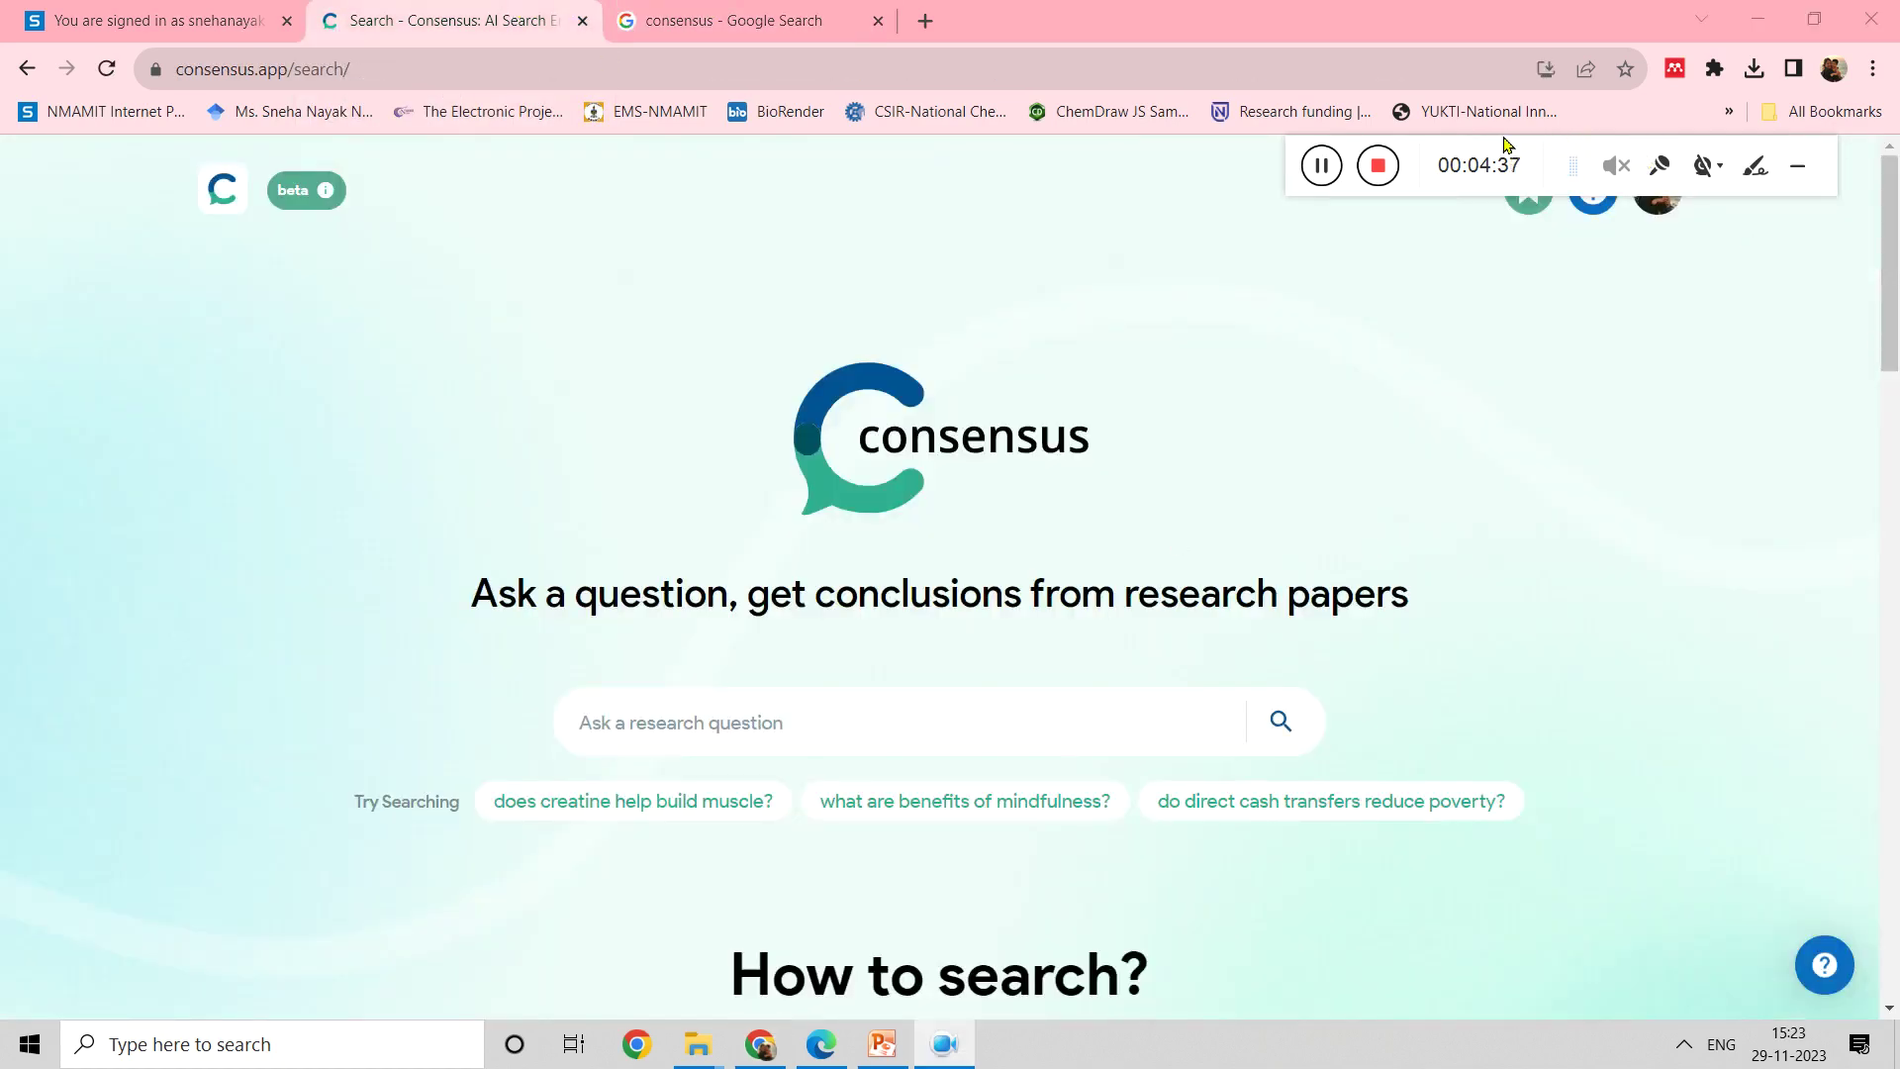
left_click_drag(1521, 155, 1003, 178)
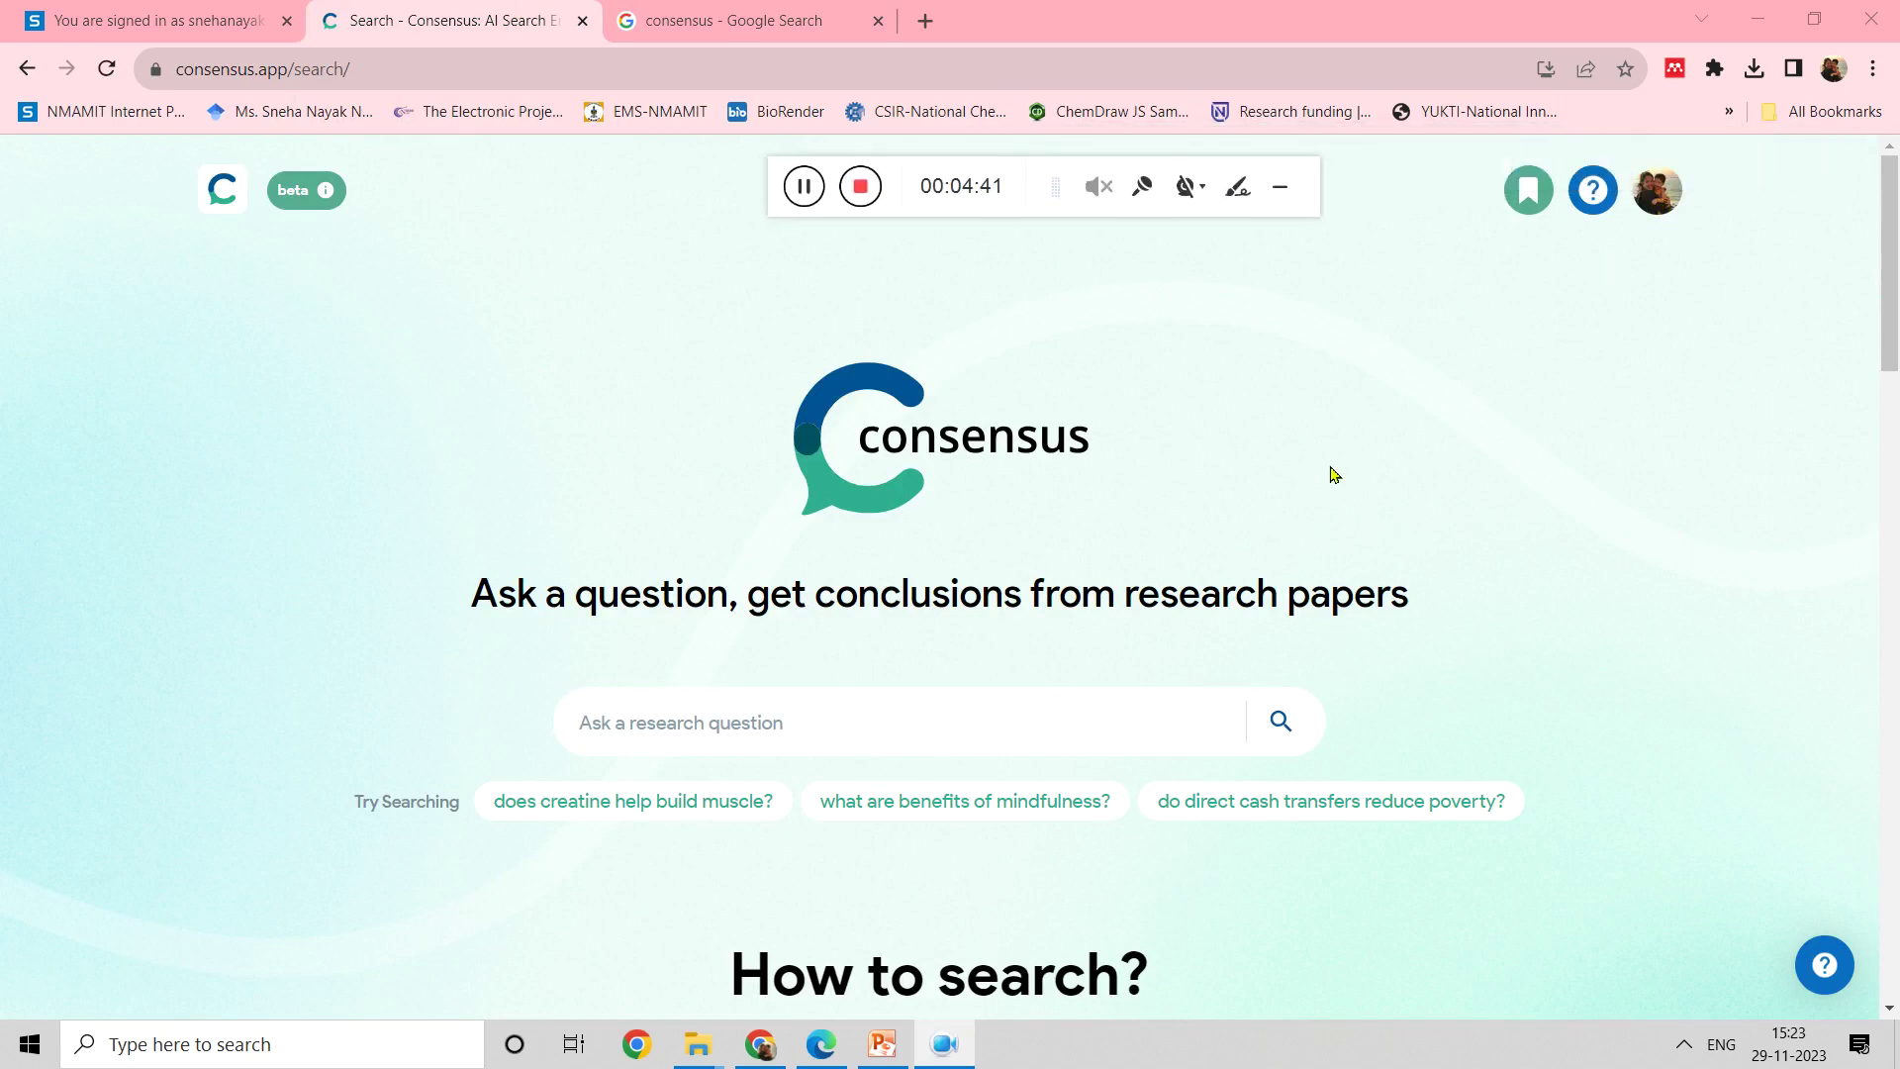
Run the suggested question "Do mushrooms increase testosterone?" and review its Summary and Consensus Meter.
scroll(1888, 297, "down", 2)
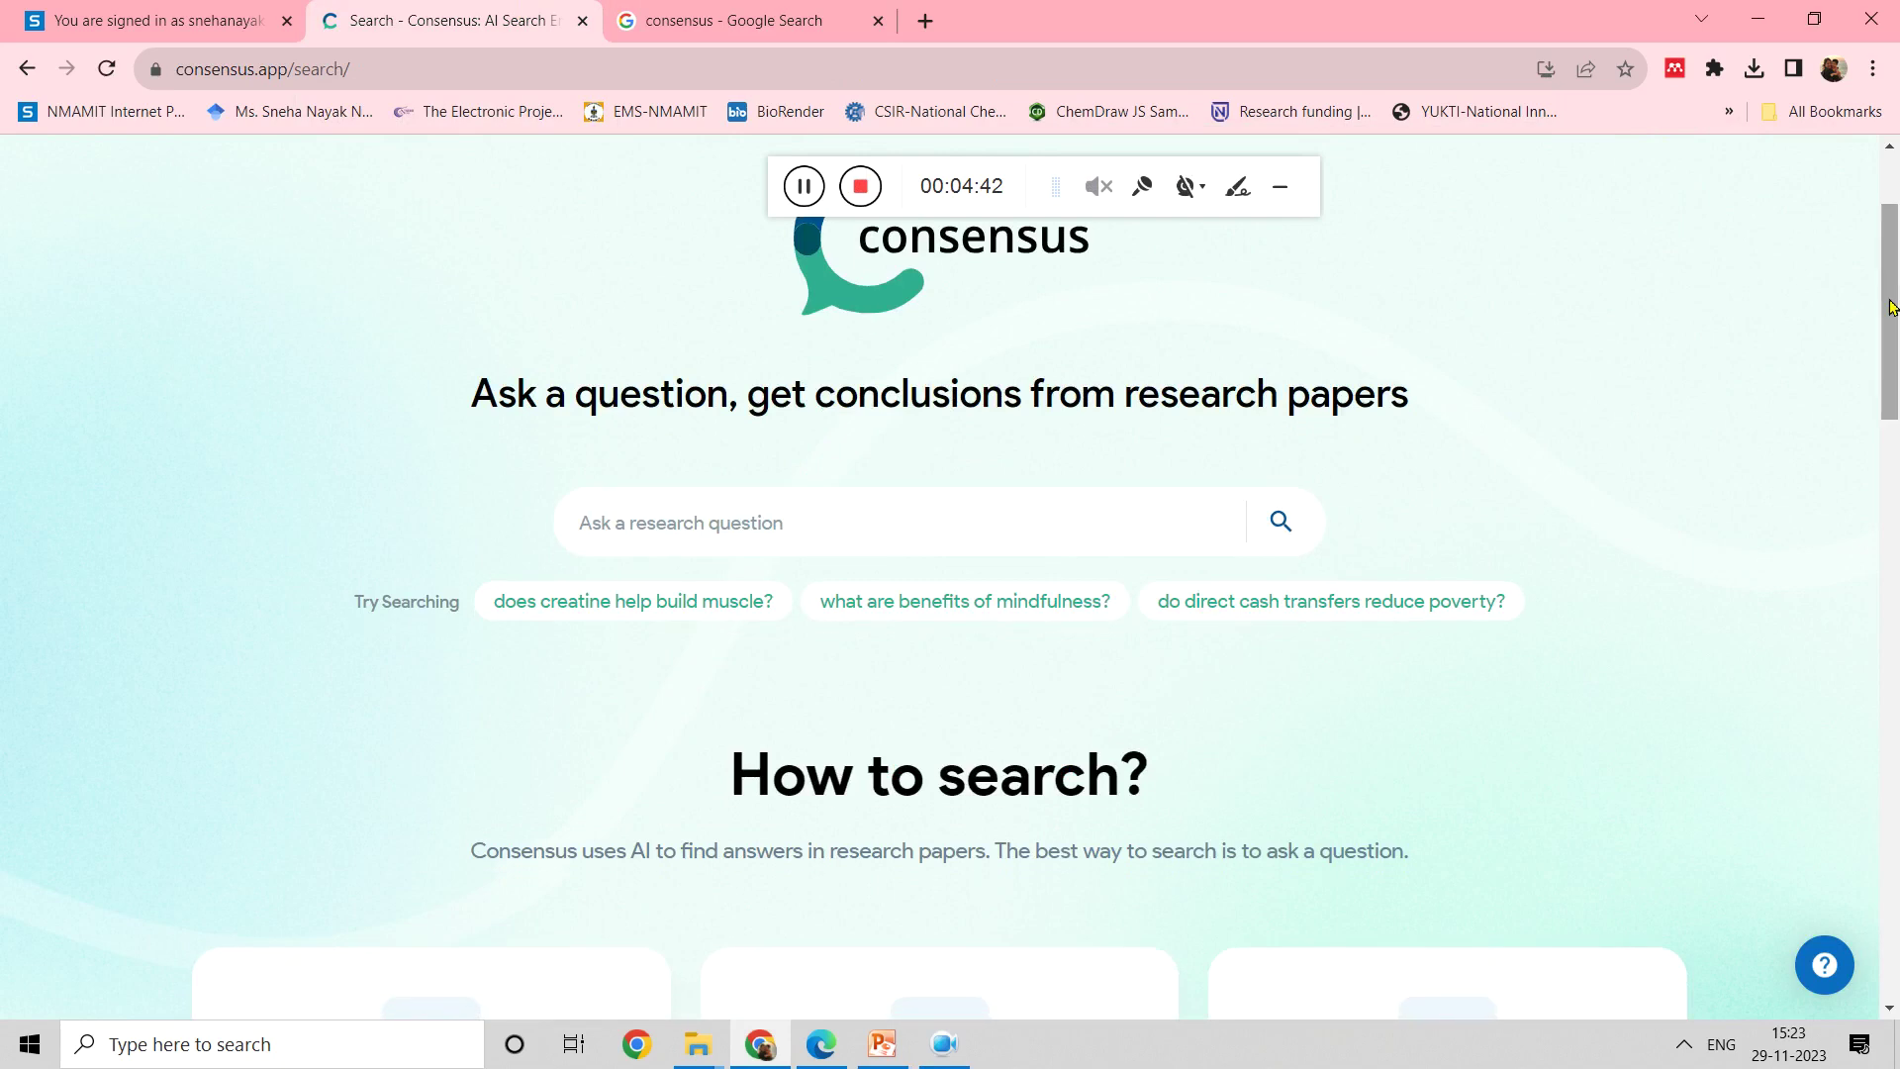
left_click(777, 521)
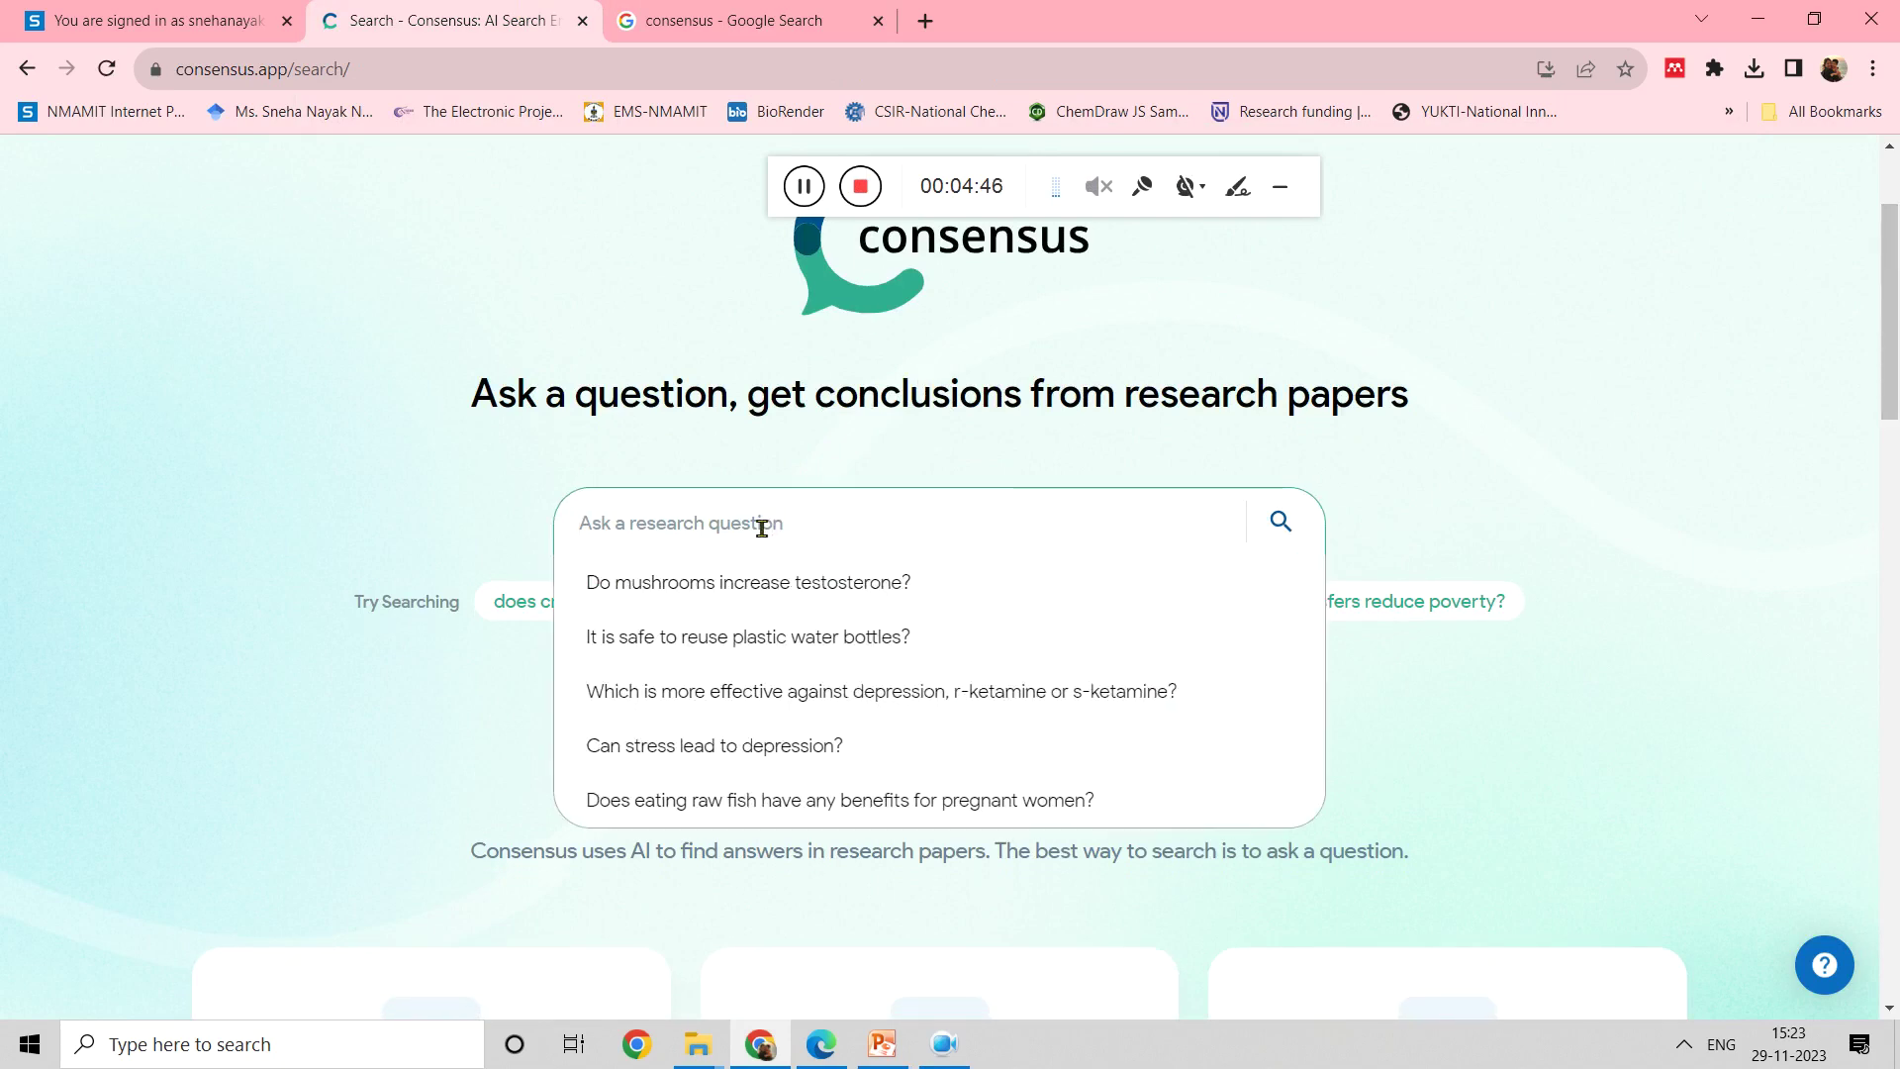
left_click(789, 592)
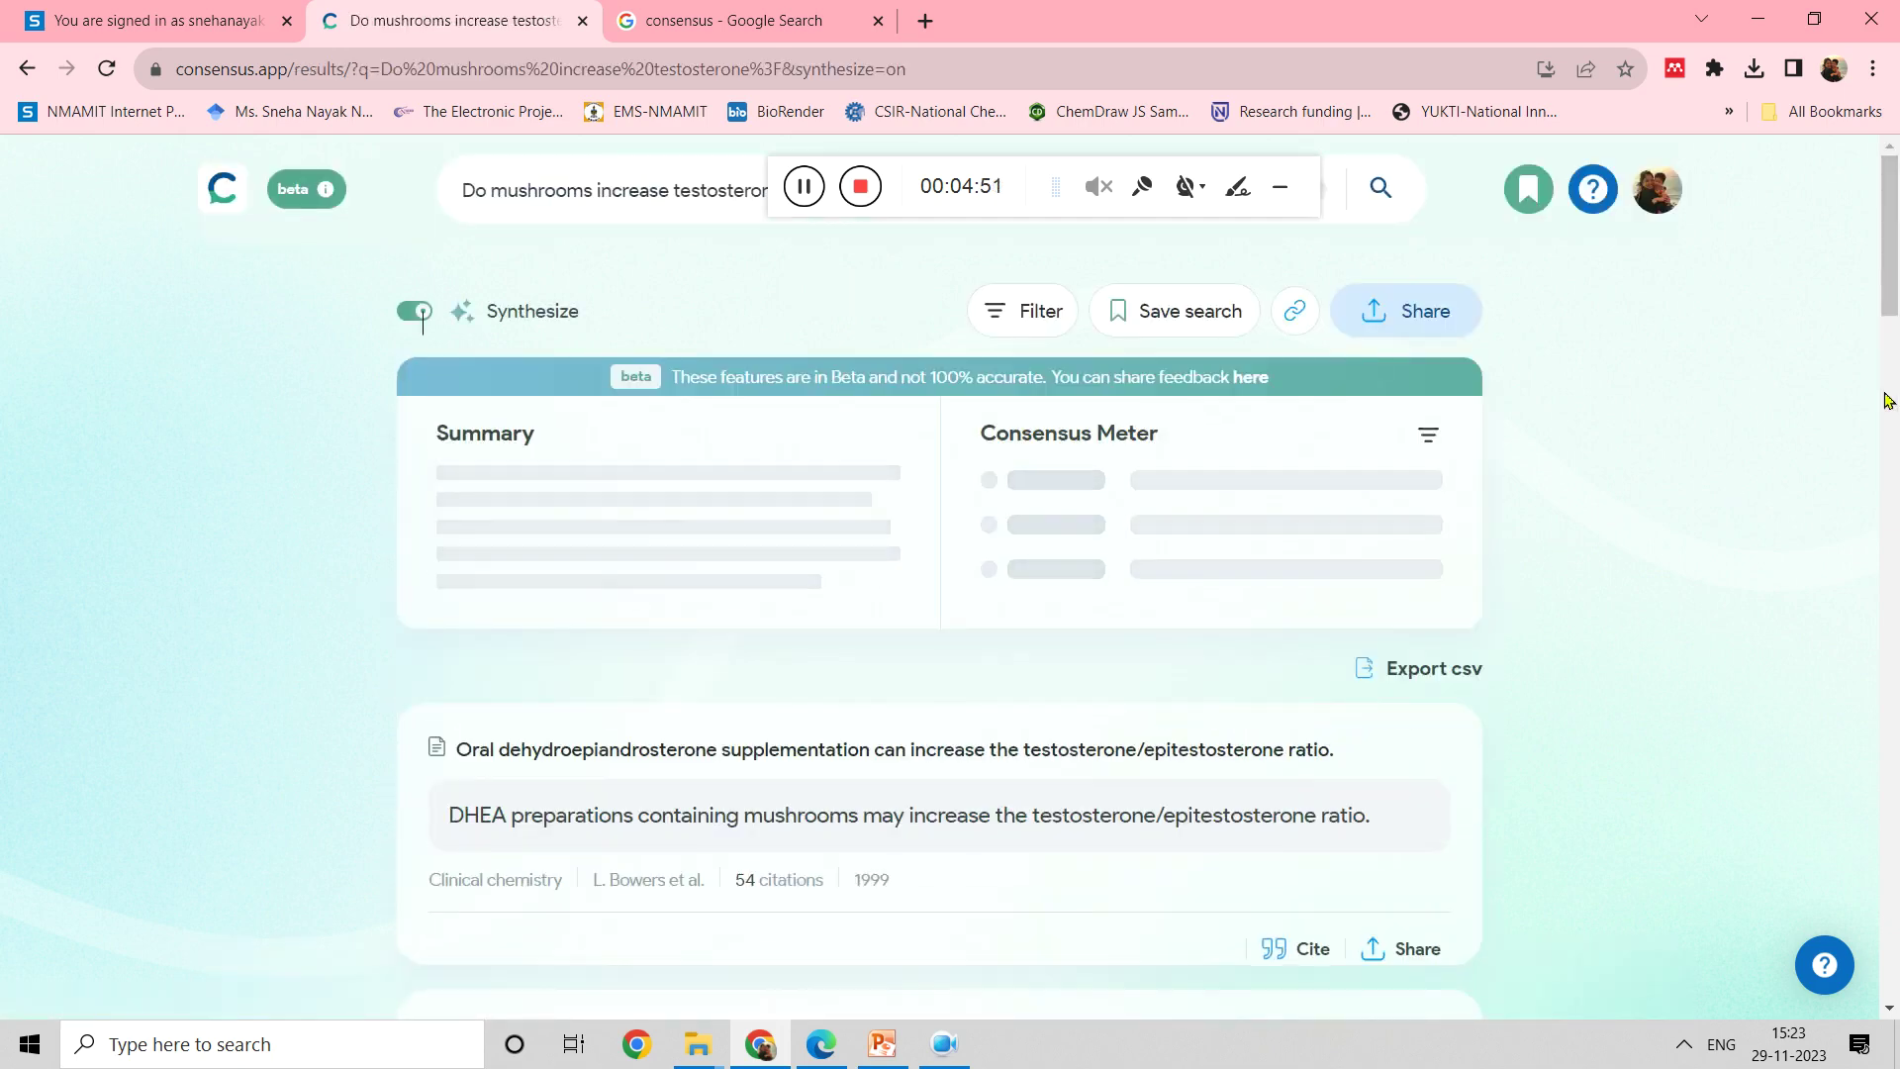
scroll(1892, 272, "down", 2)
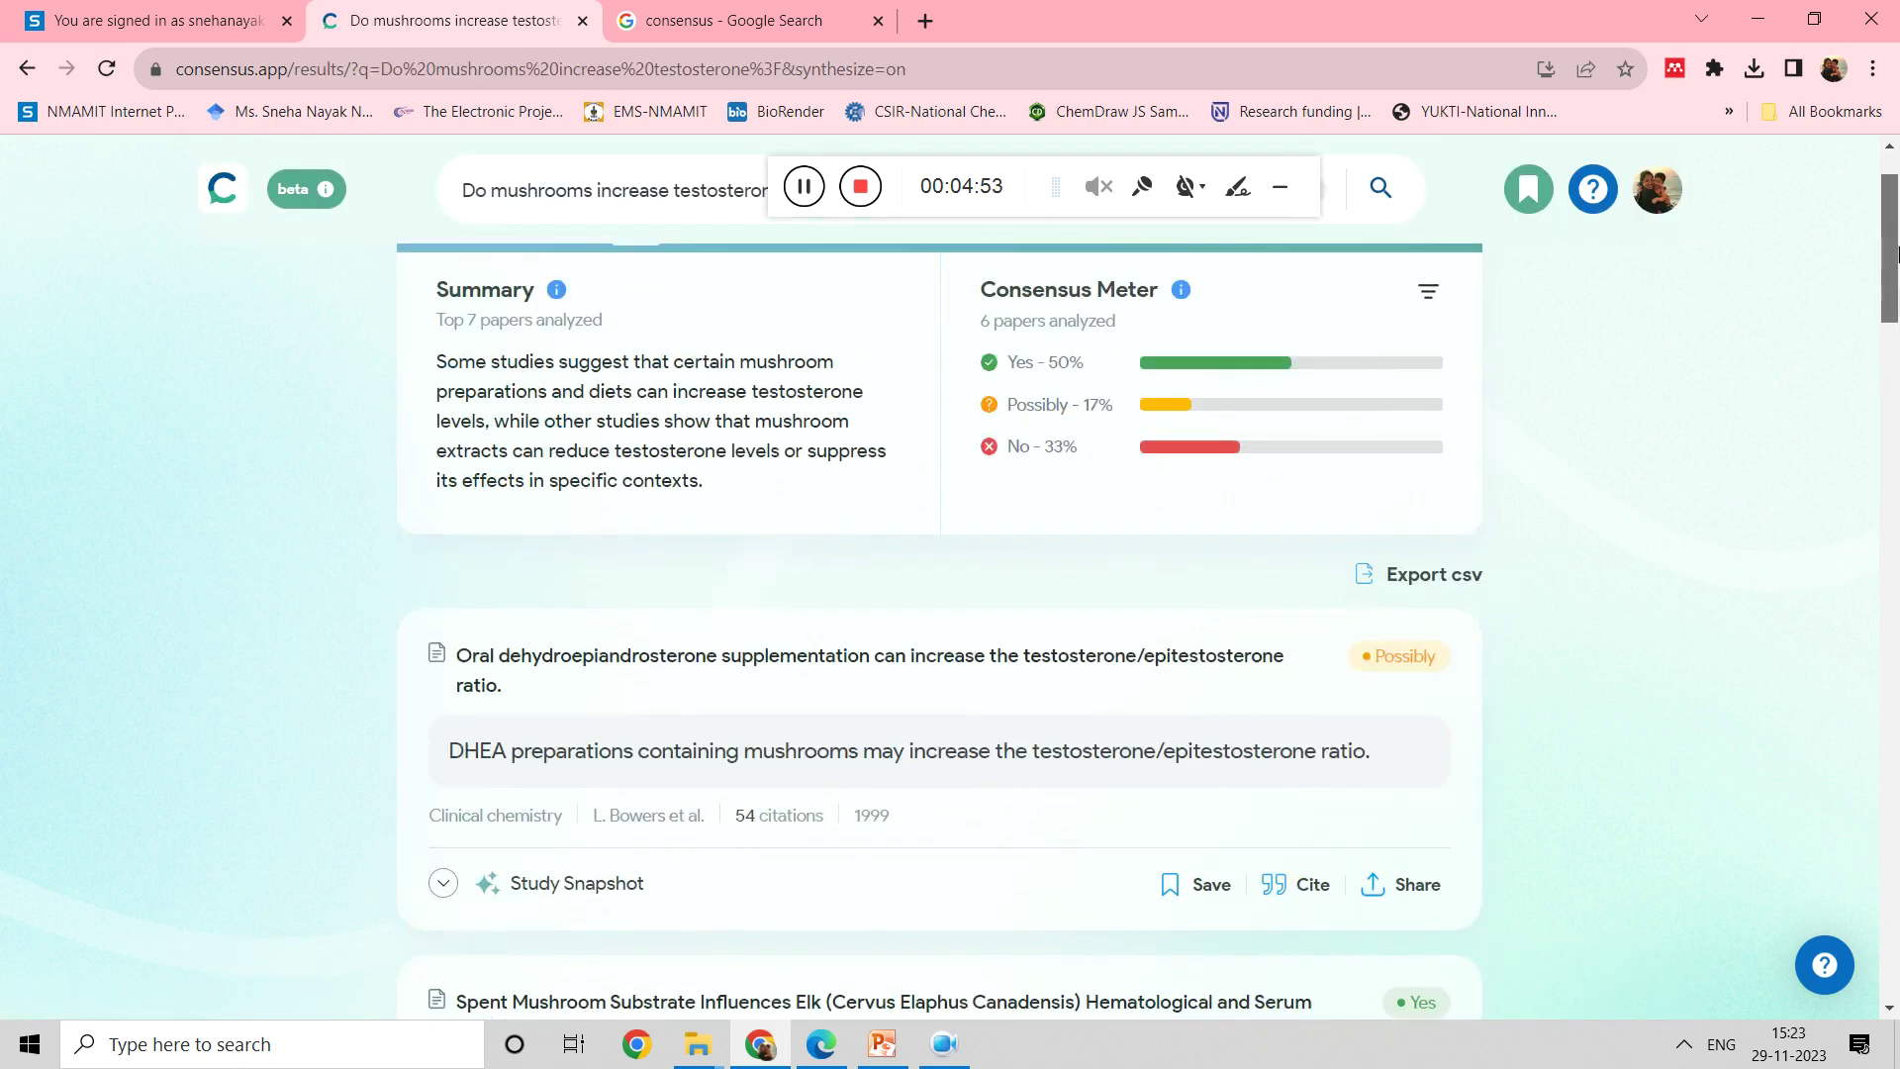
scroll(1005, 426, "up", 2)
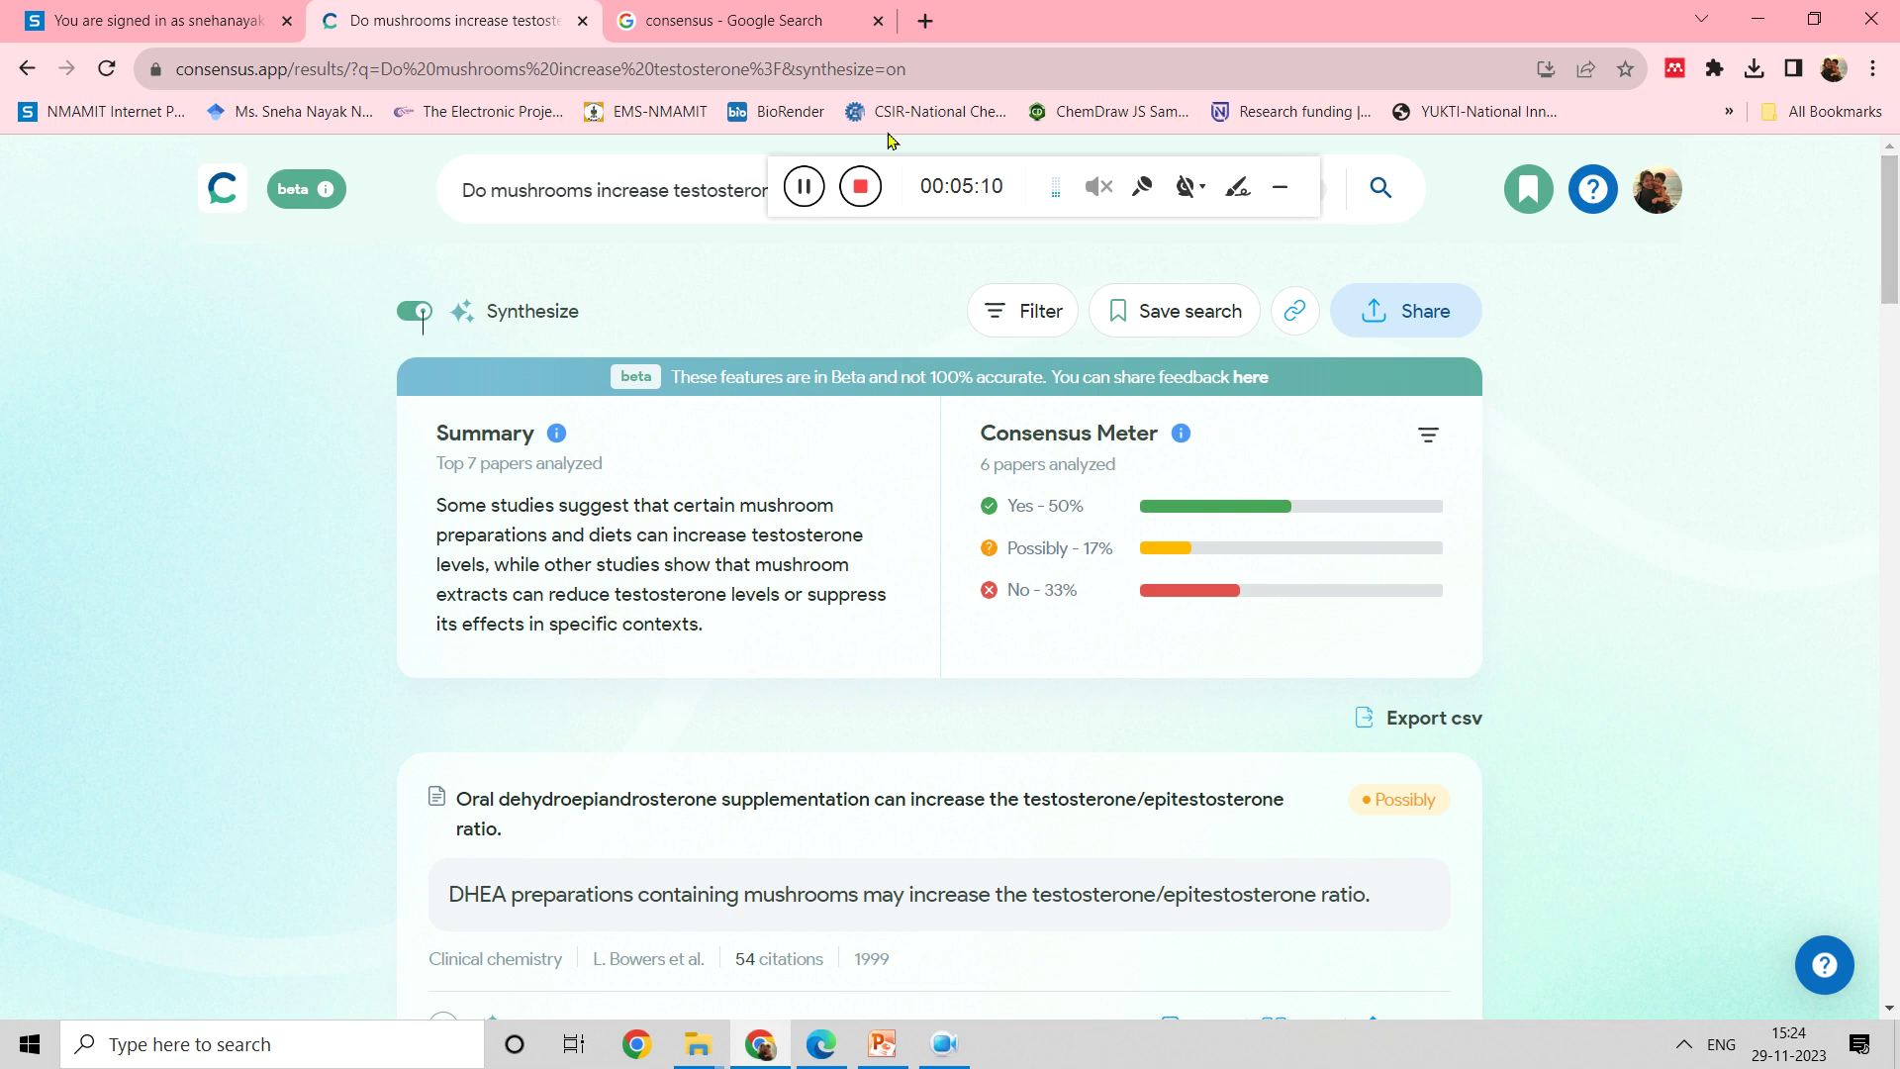
Clear the current research question and look through the suggested questions without choosing one.
left_click_drag(981, 161, 188, 262)
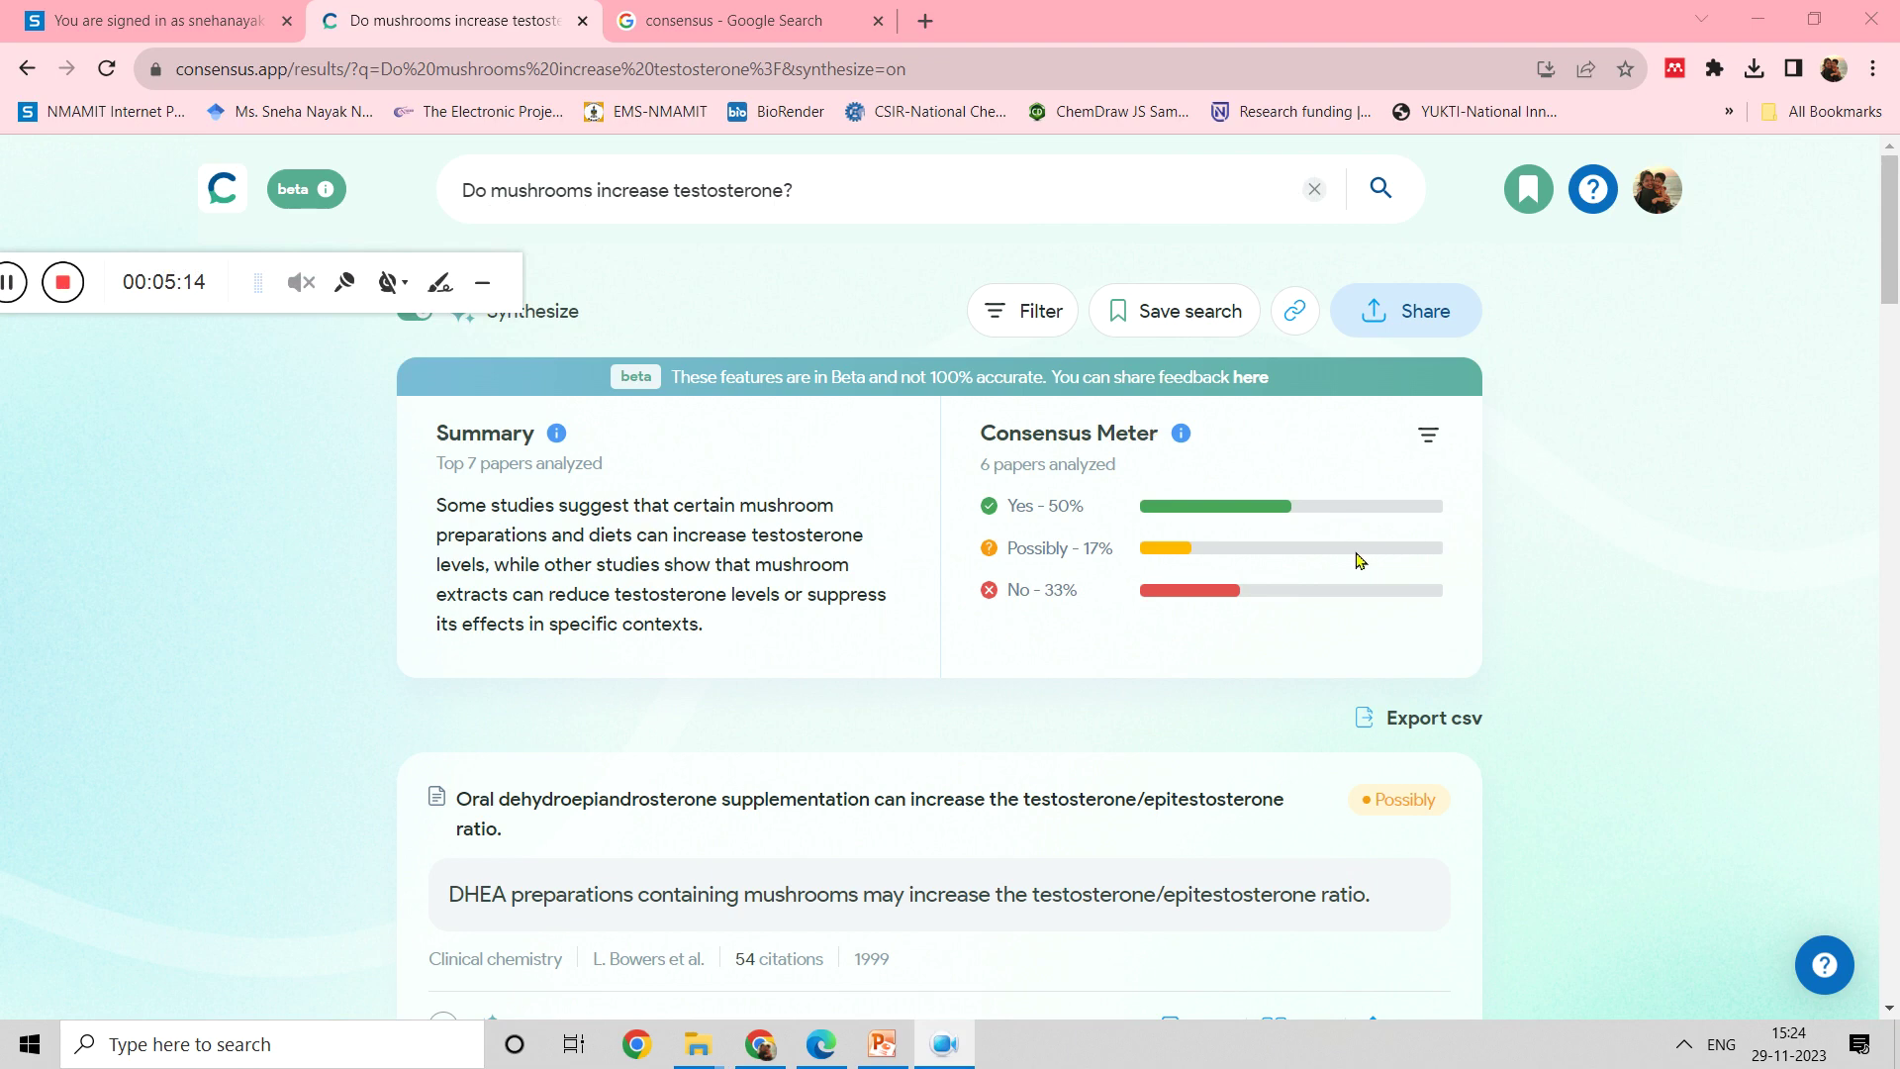
left_click(1316, 190)
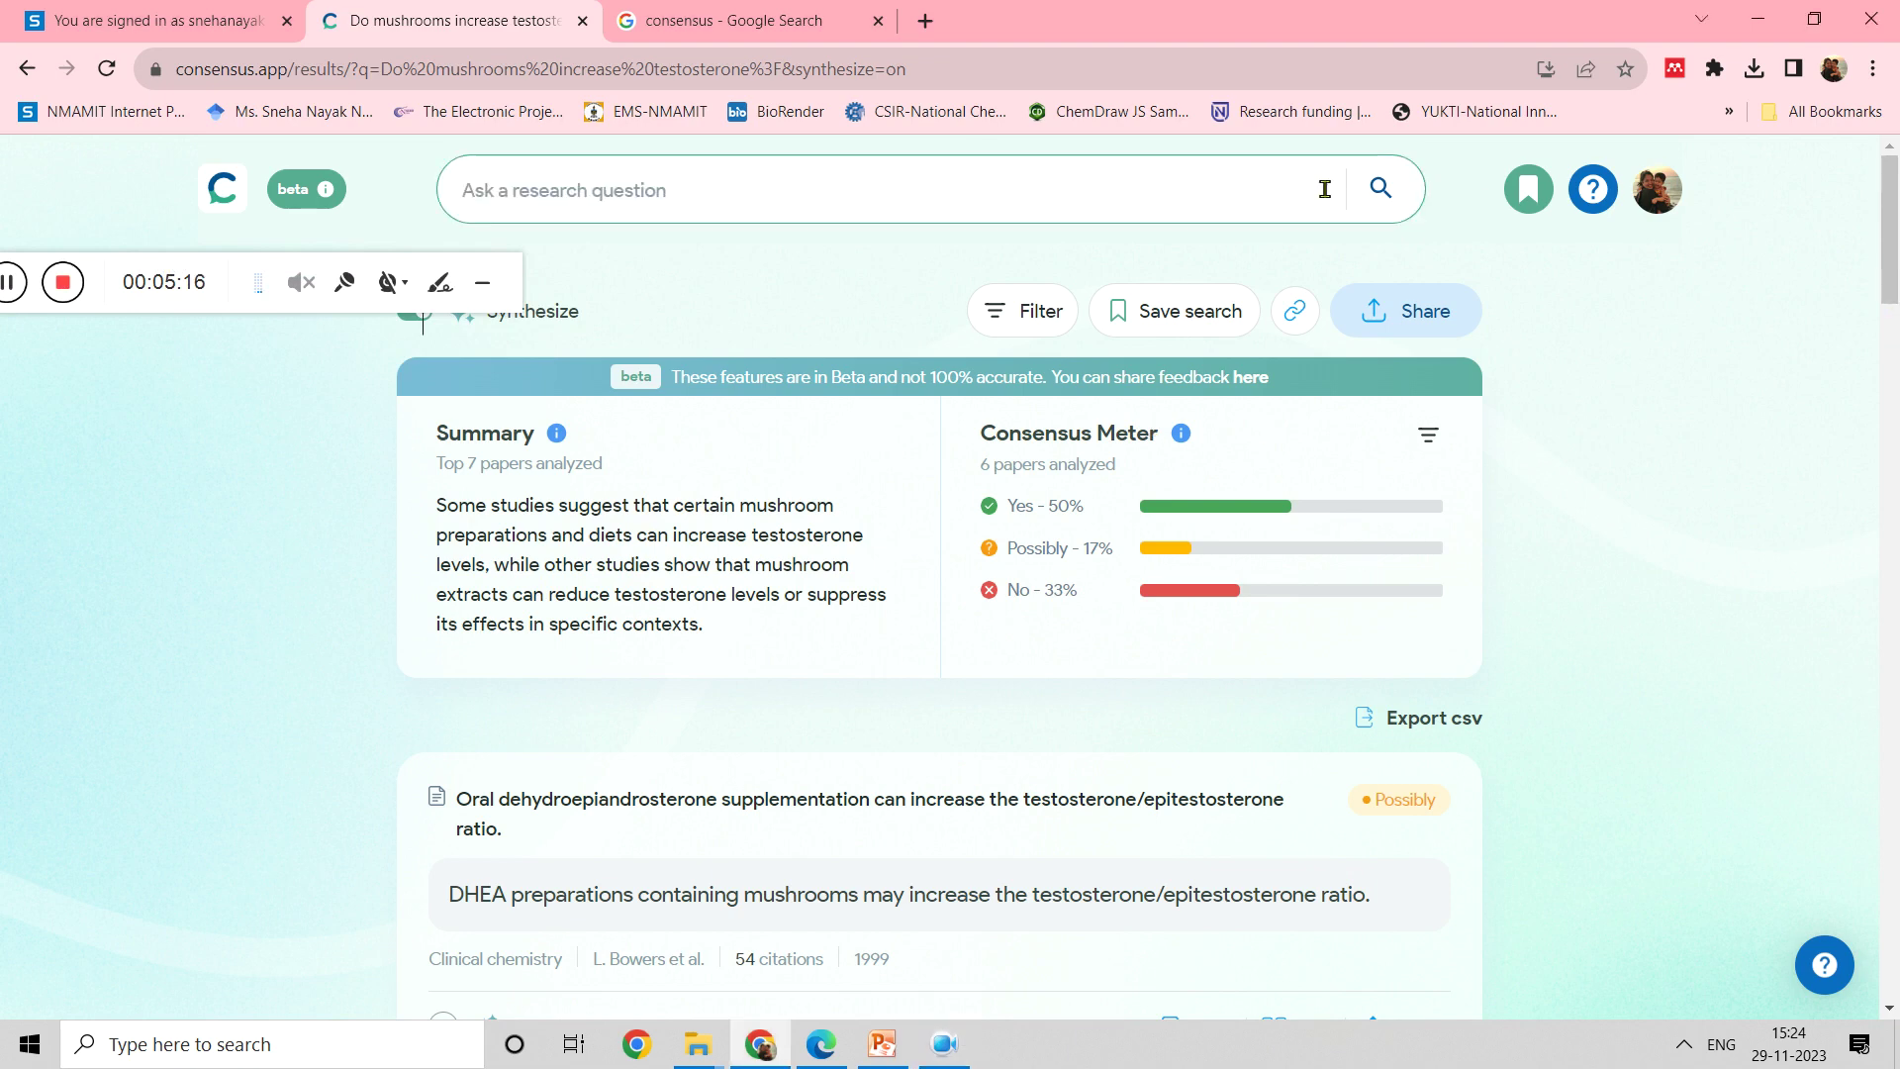
left_click(1001, 207)
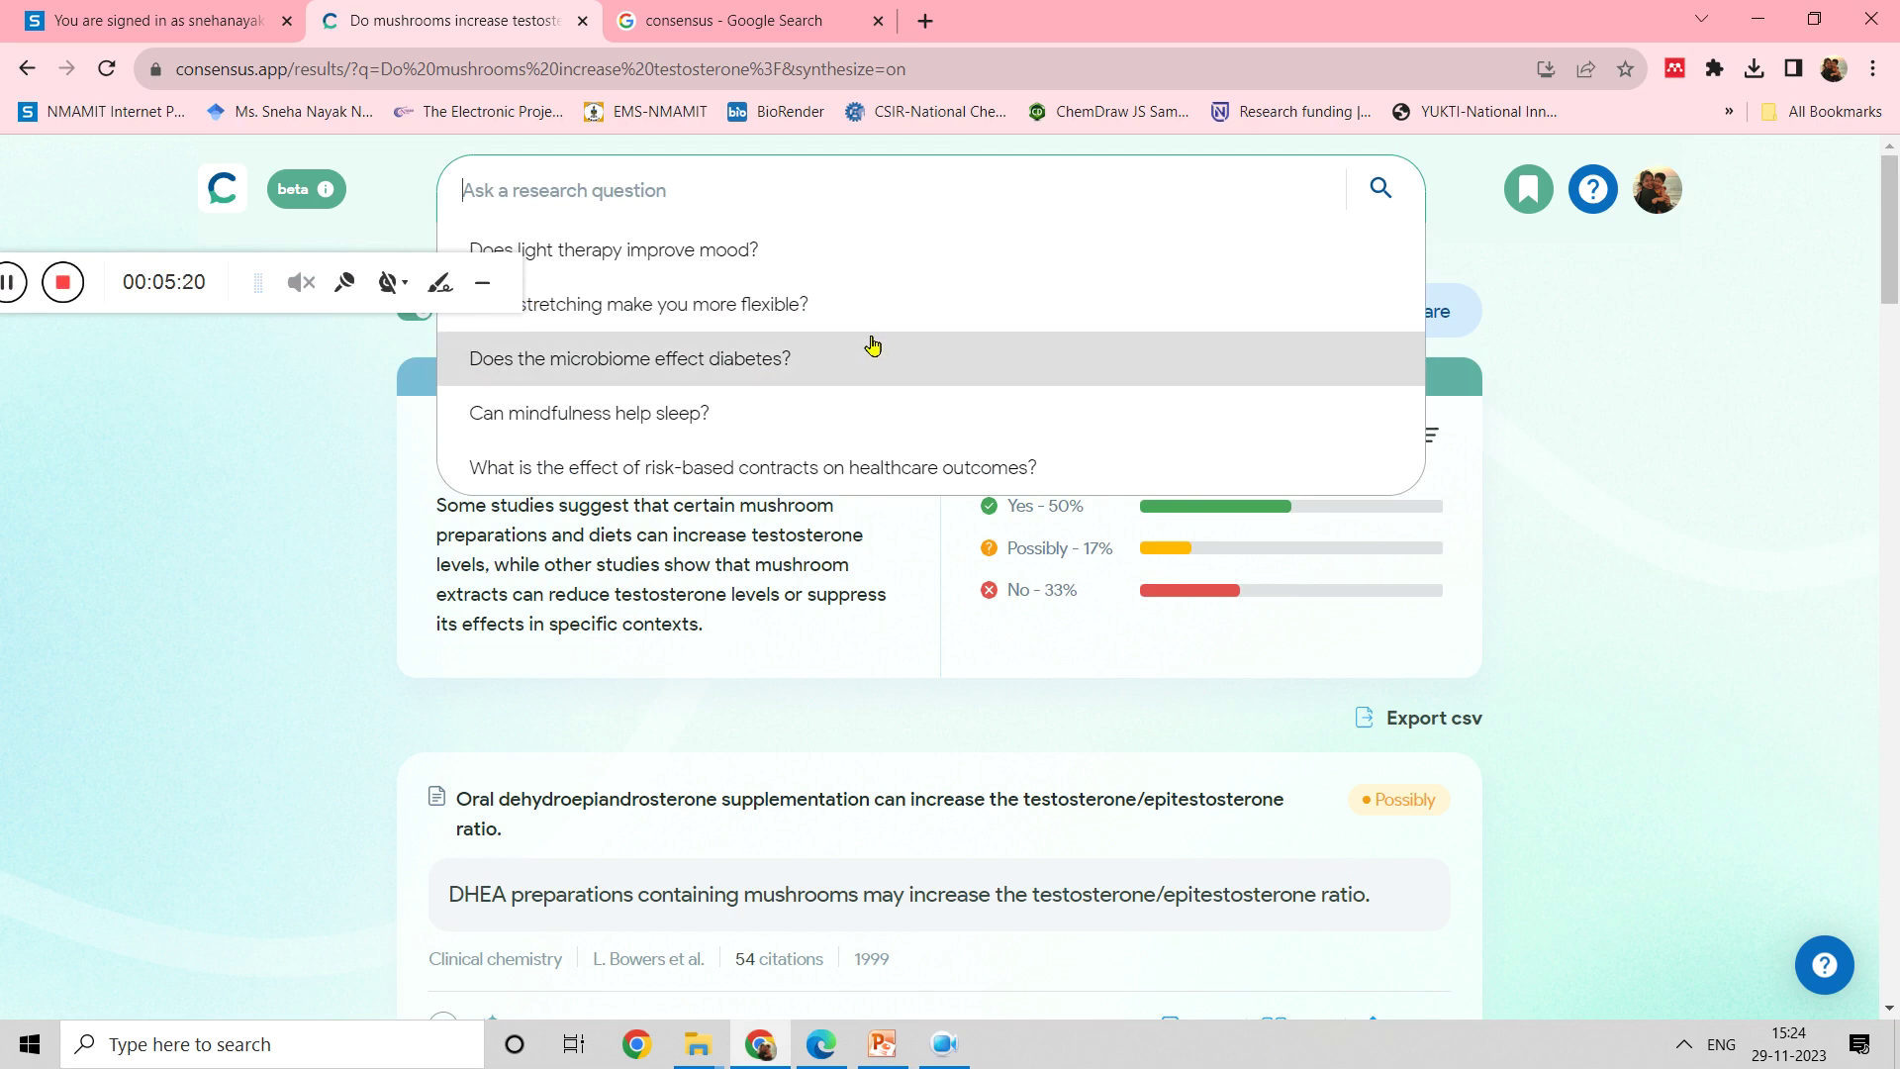
left_click(1744, 428)
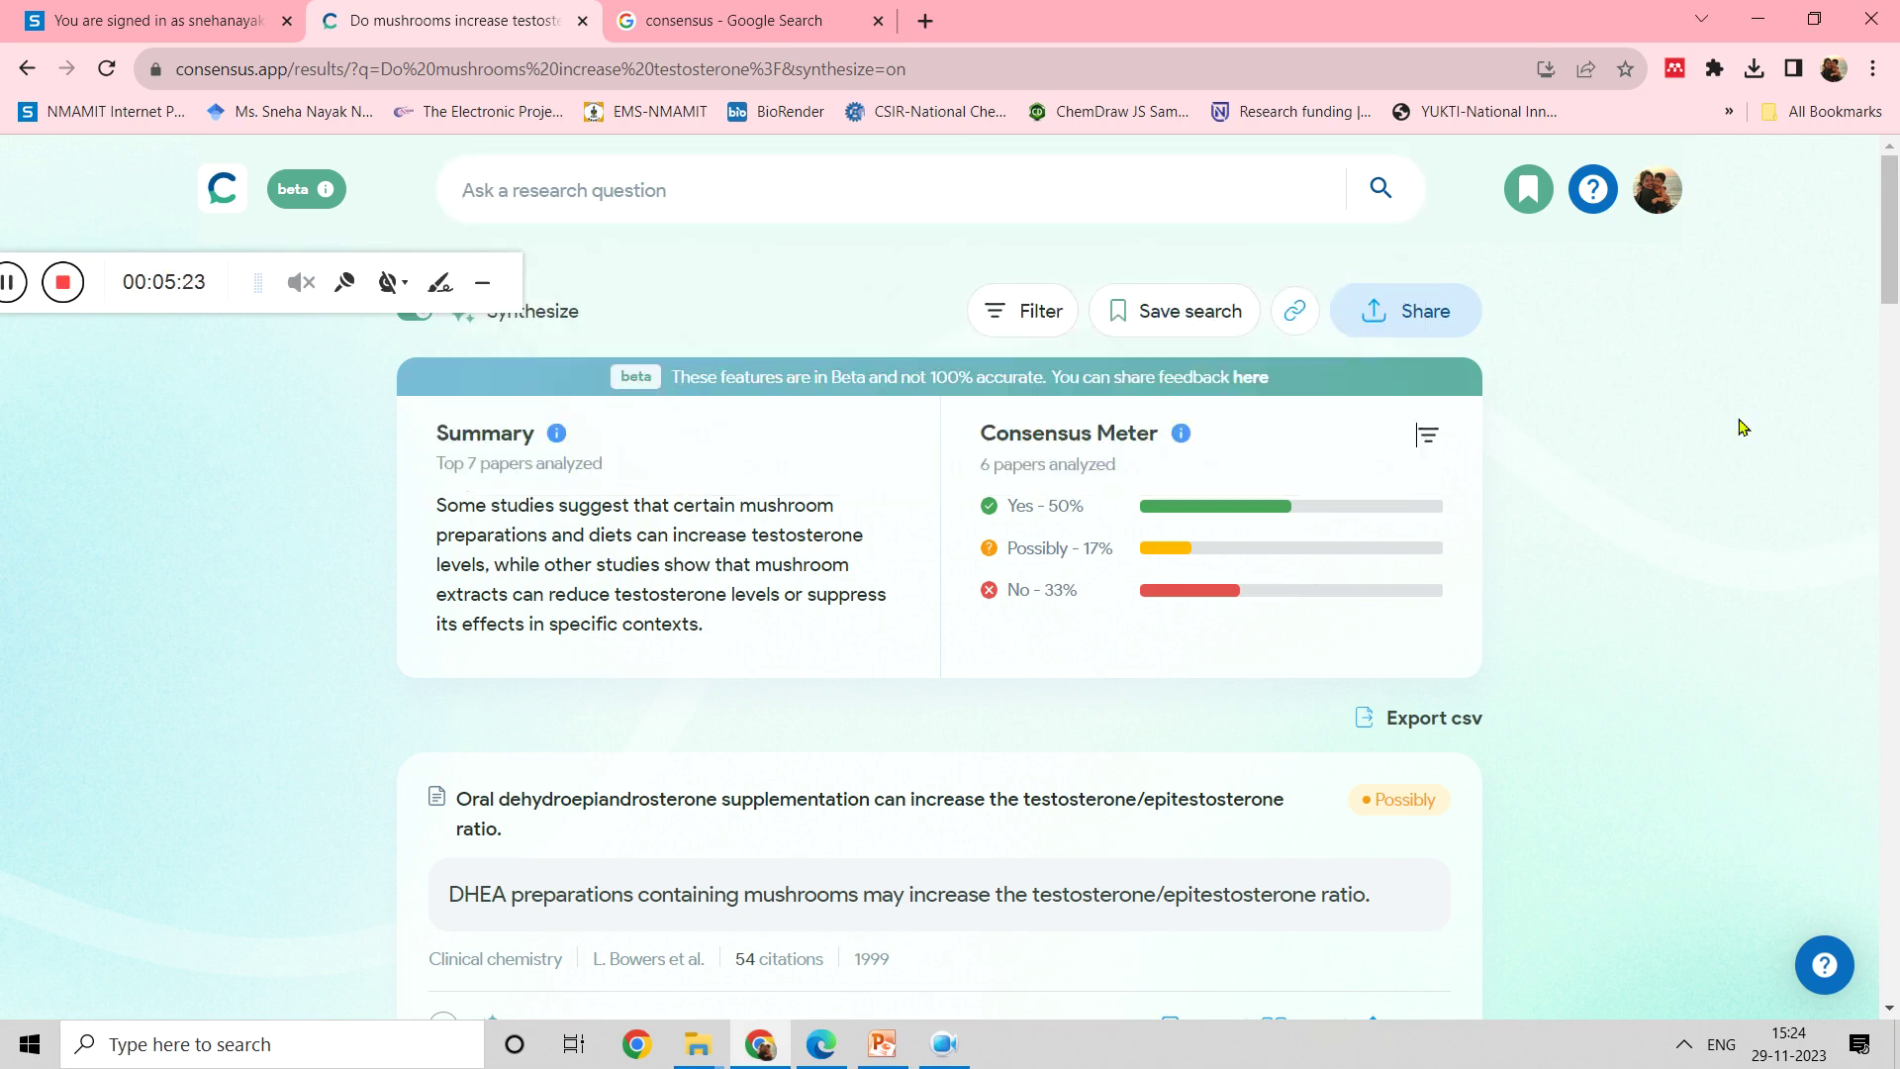
Open the search filters and examine the publication years and the Study Types options with their descriptions.
left_click(1006, 327)
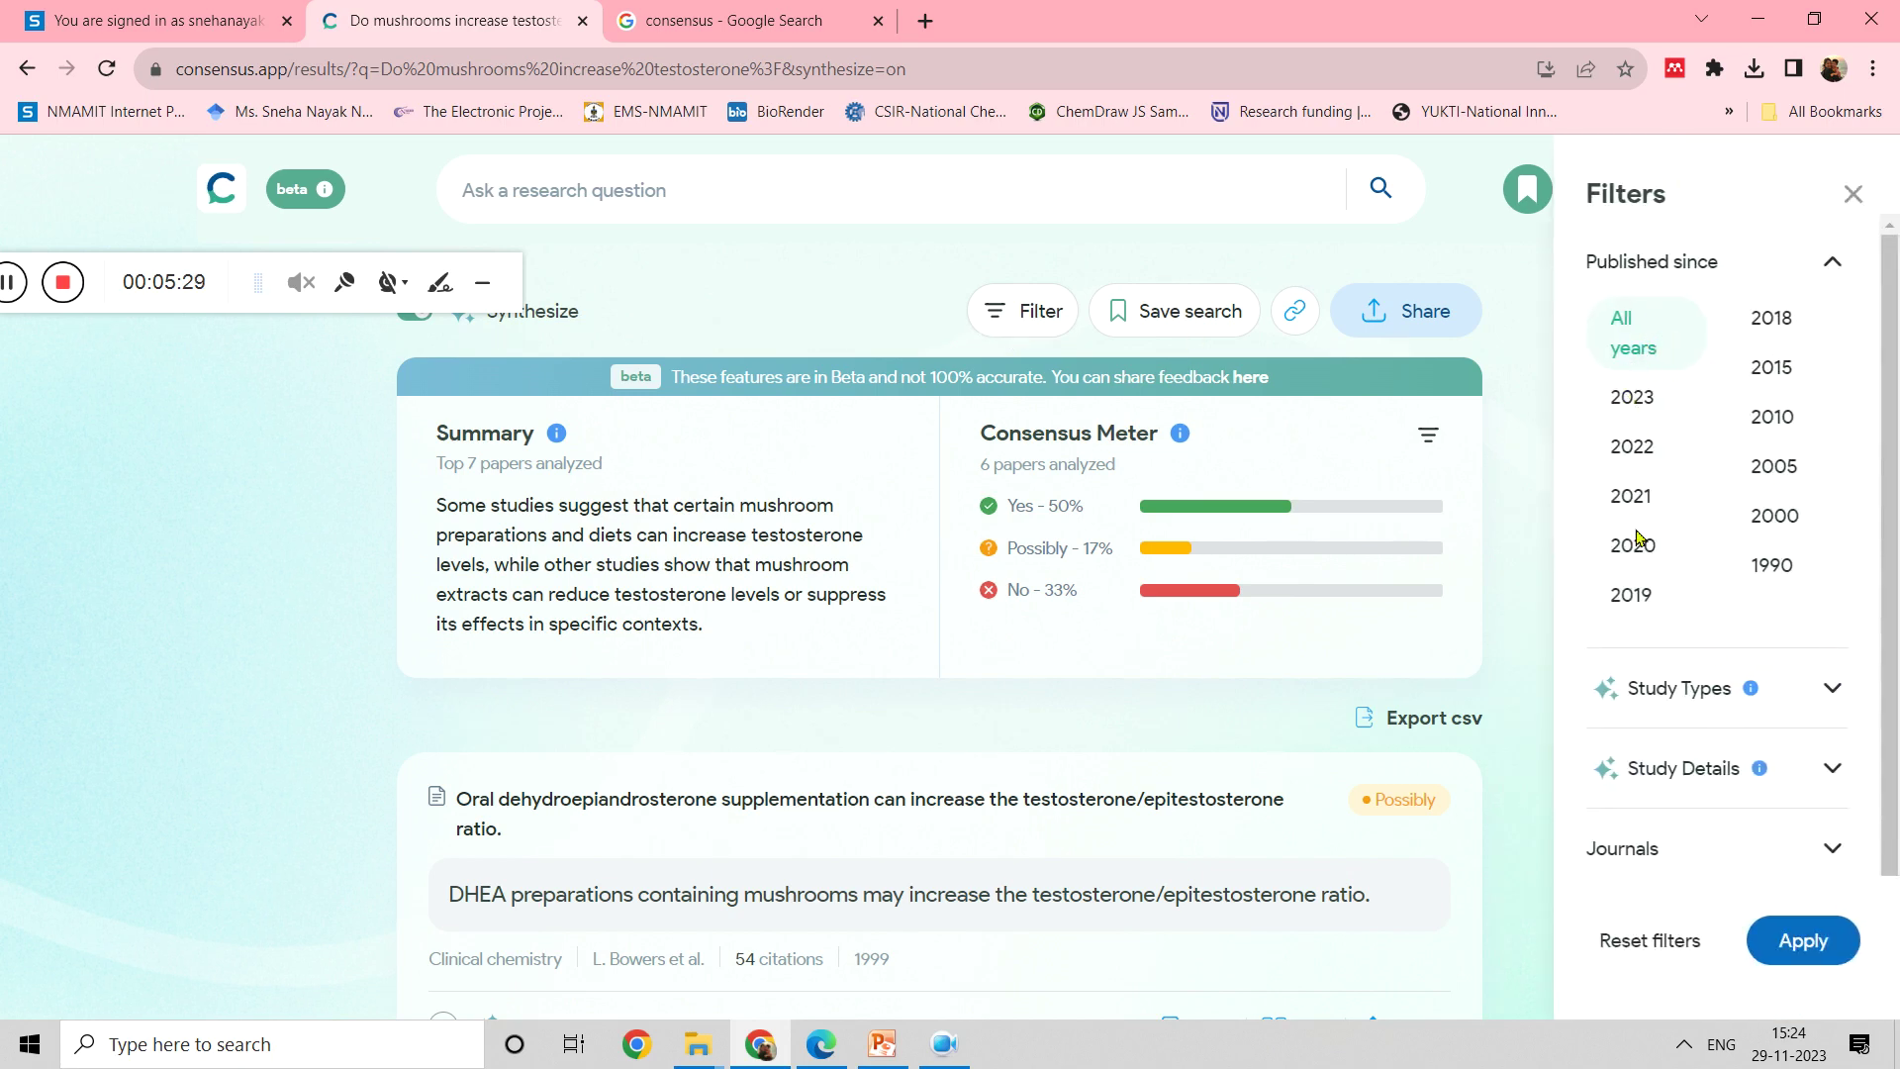
scroll(1892, 447, "down", 1)
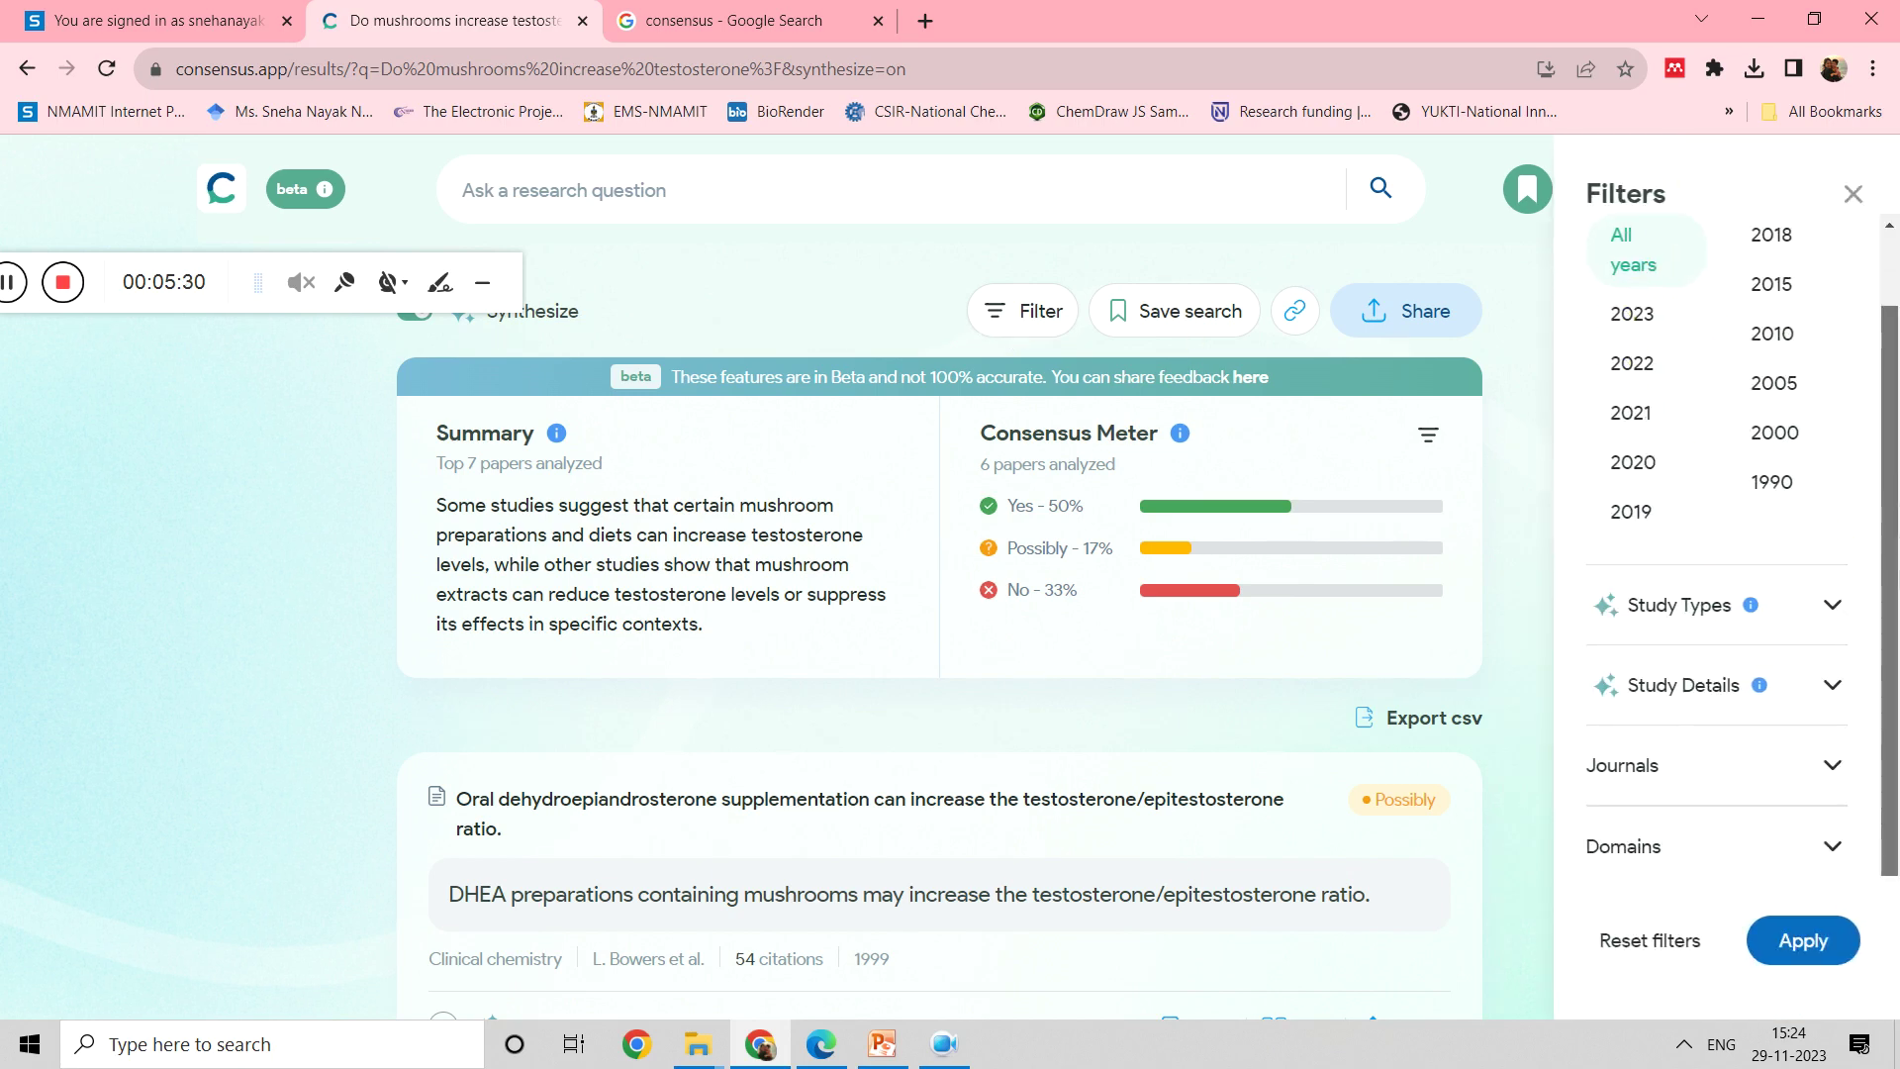
left_click(1702, 610)
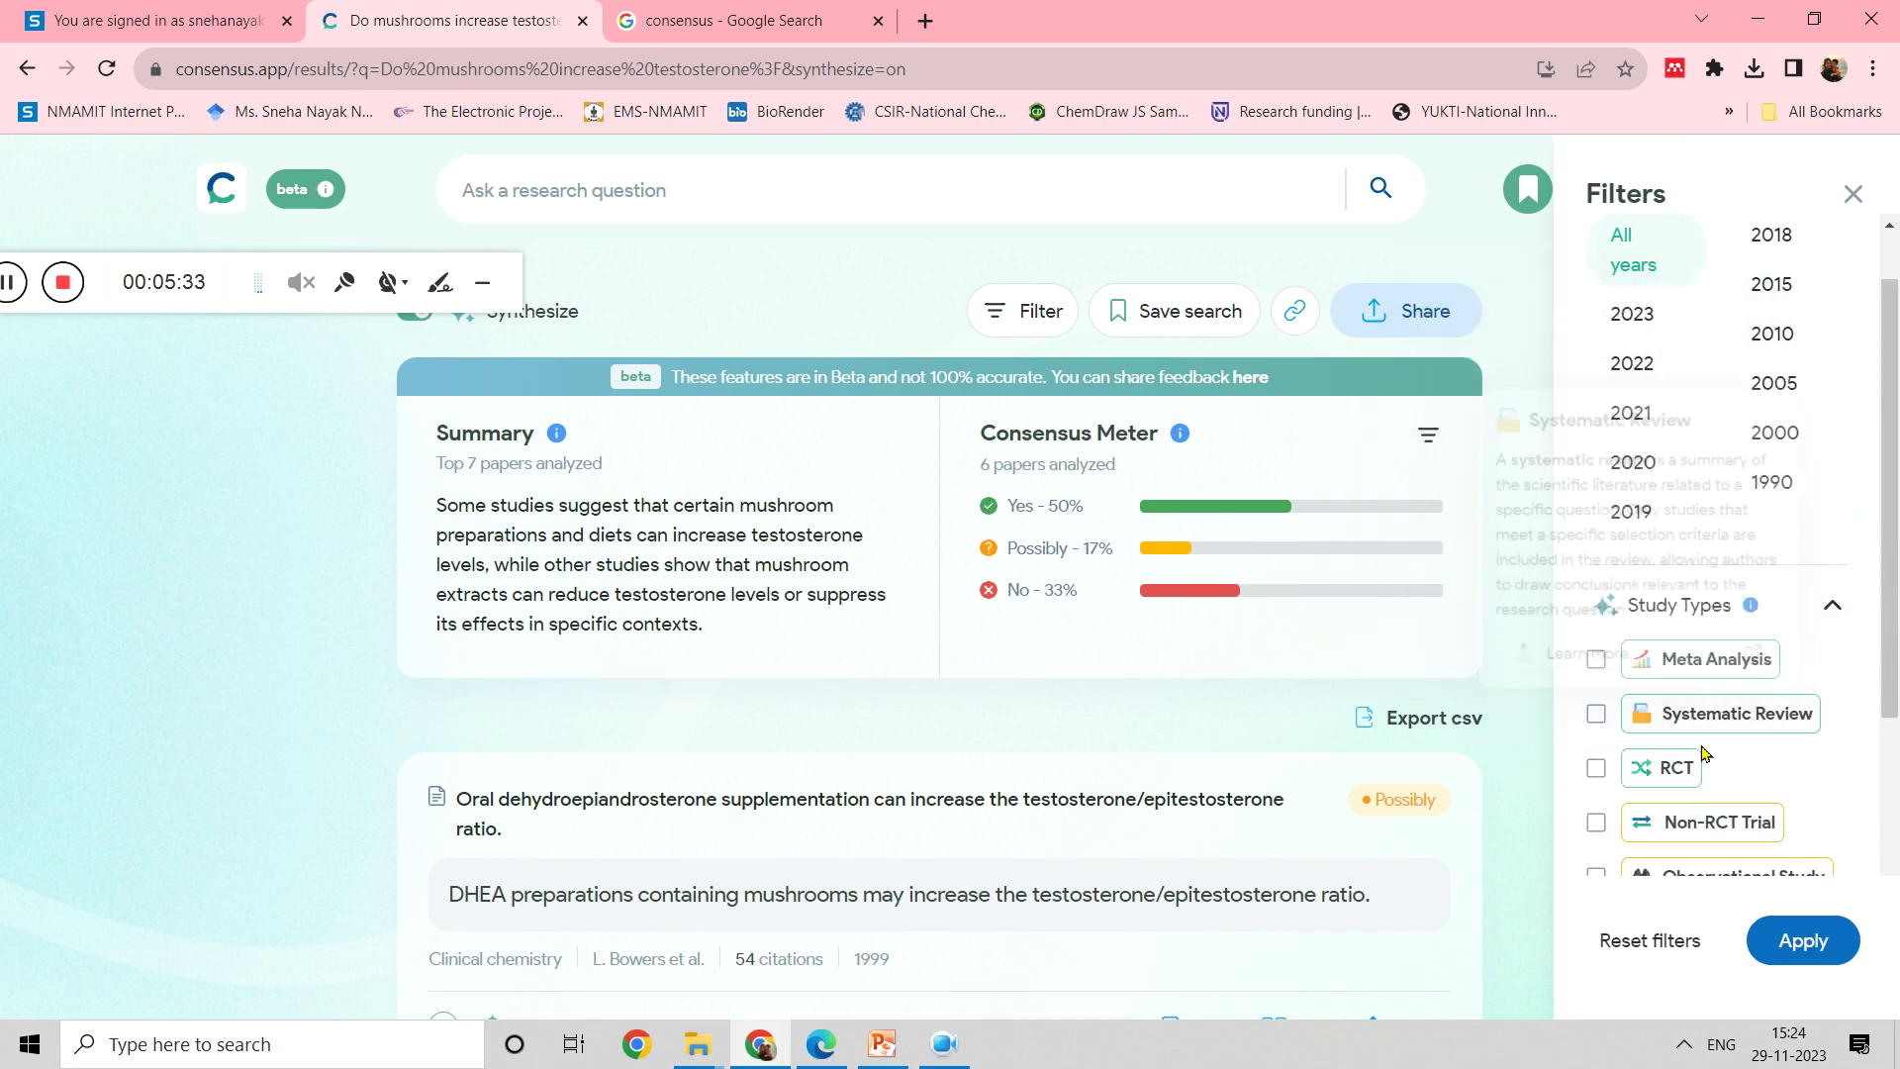
mouse_move(1676, 774)
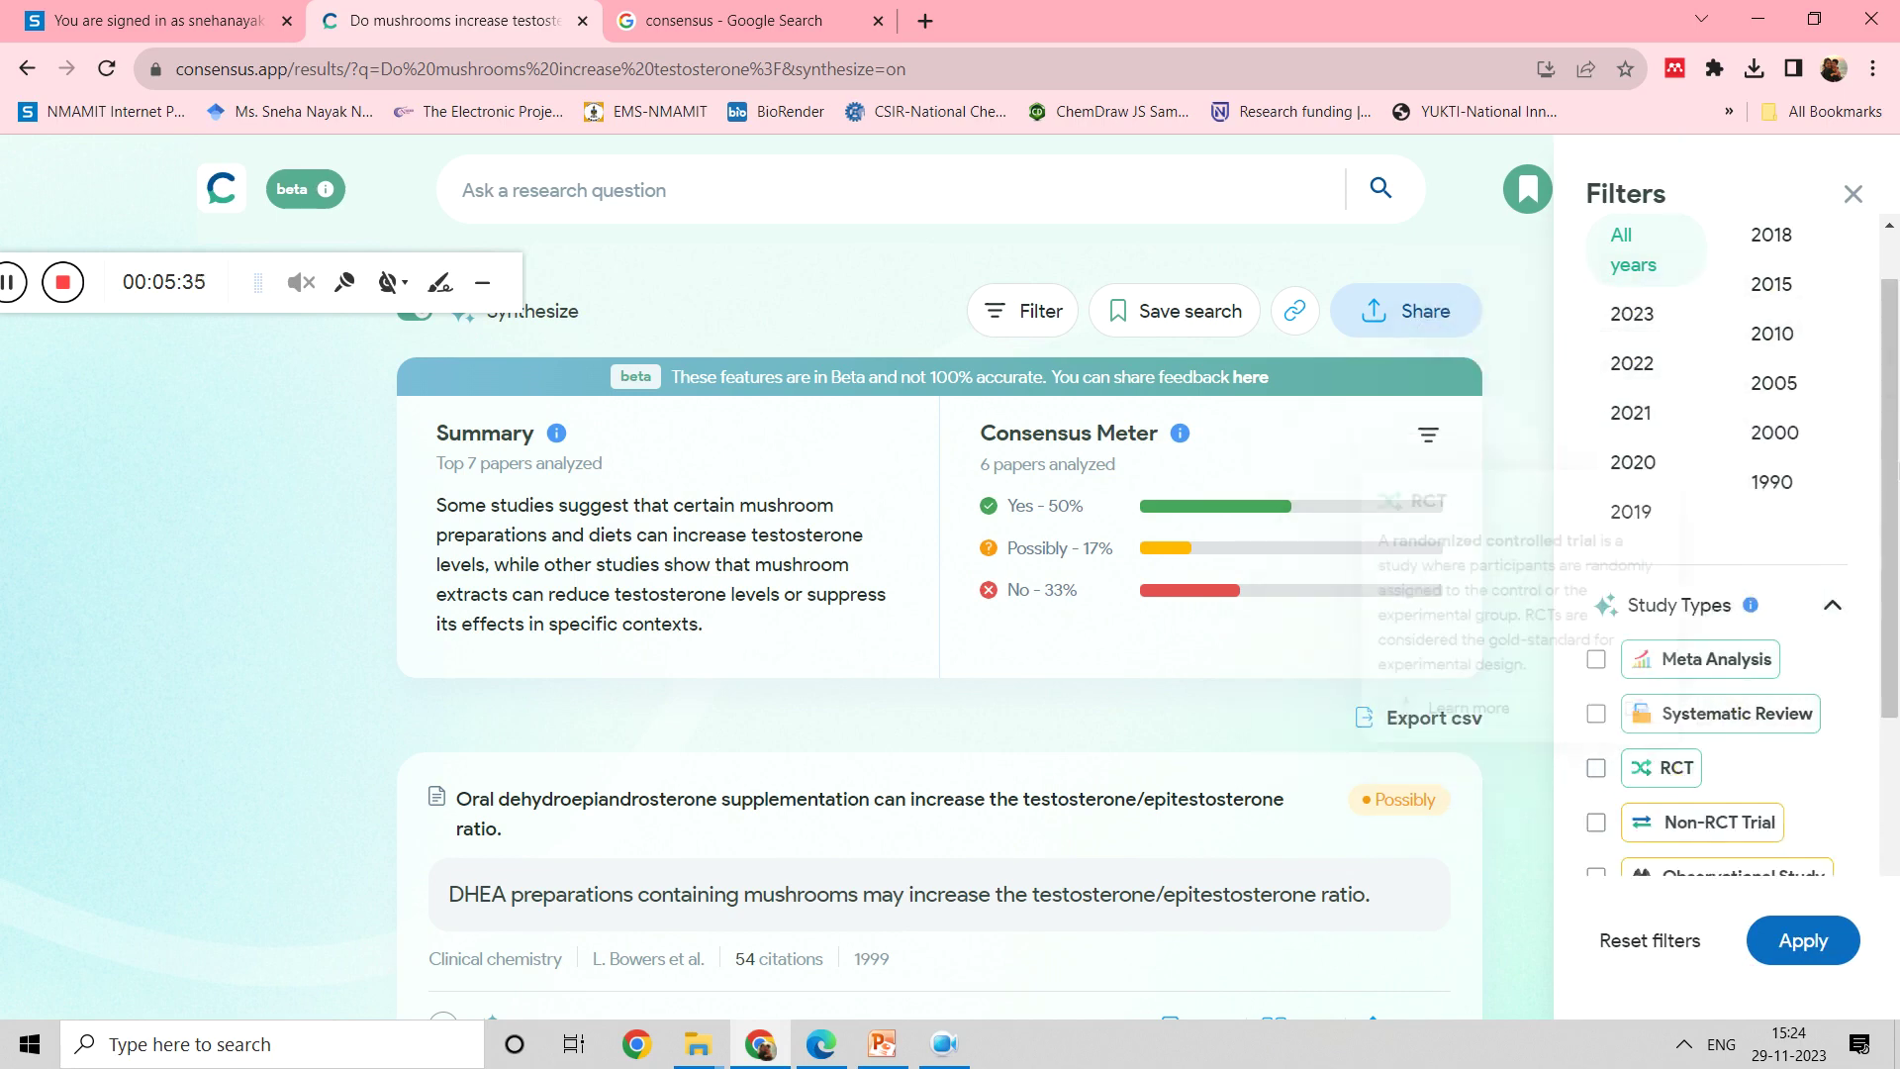
scroll(1894, 534, "down", 1)
scroll(1894, 534, "down", 1)
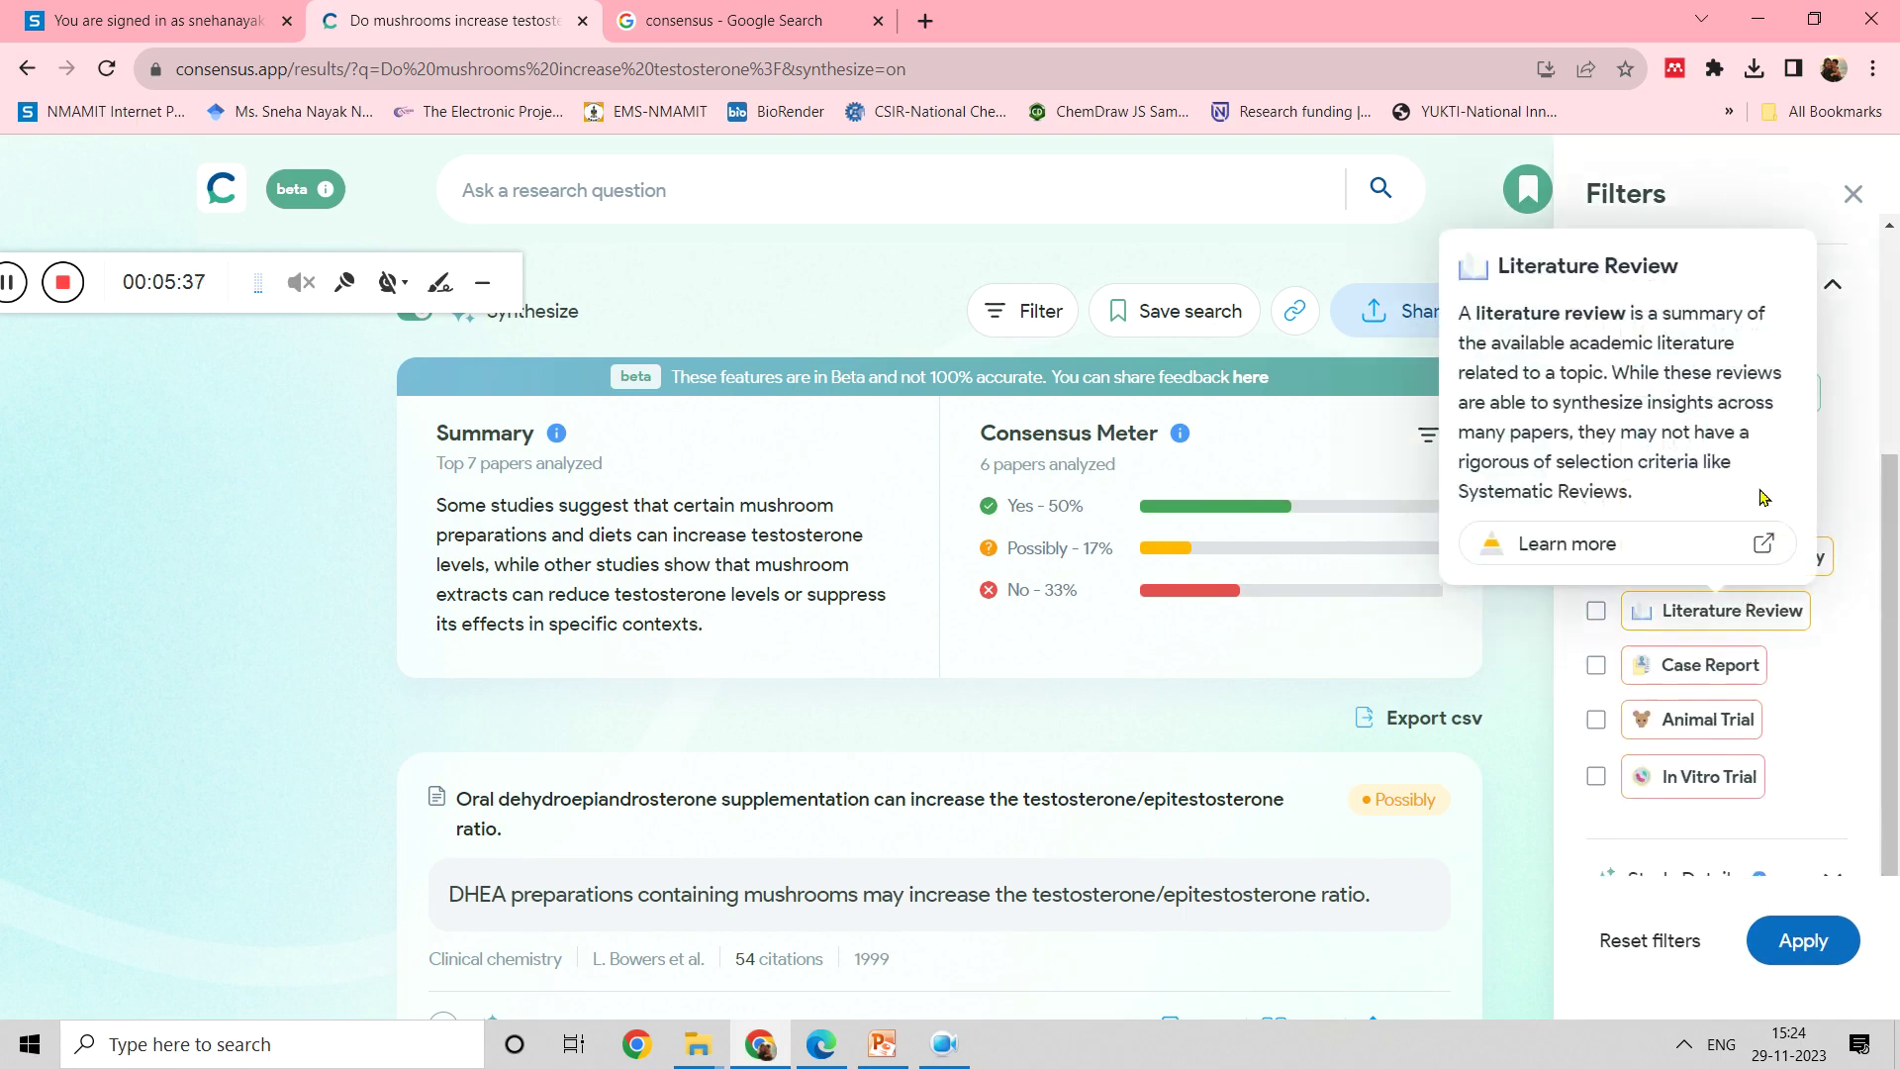
mouse_move(1806, 566)
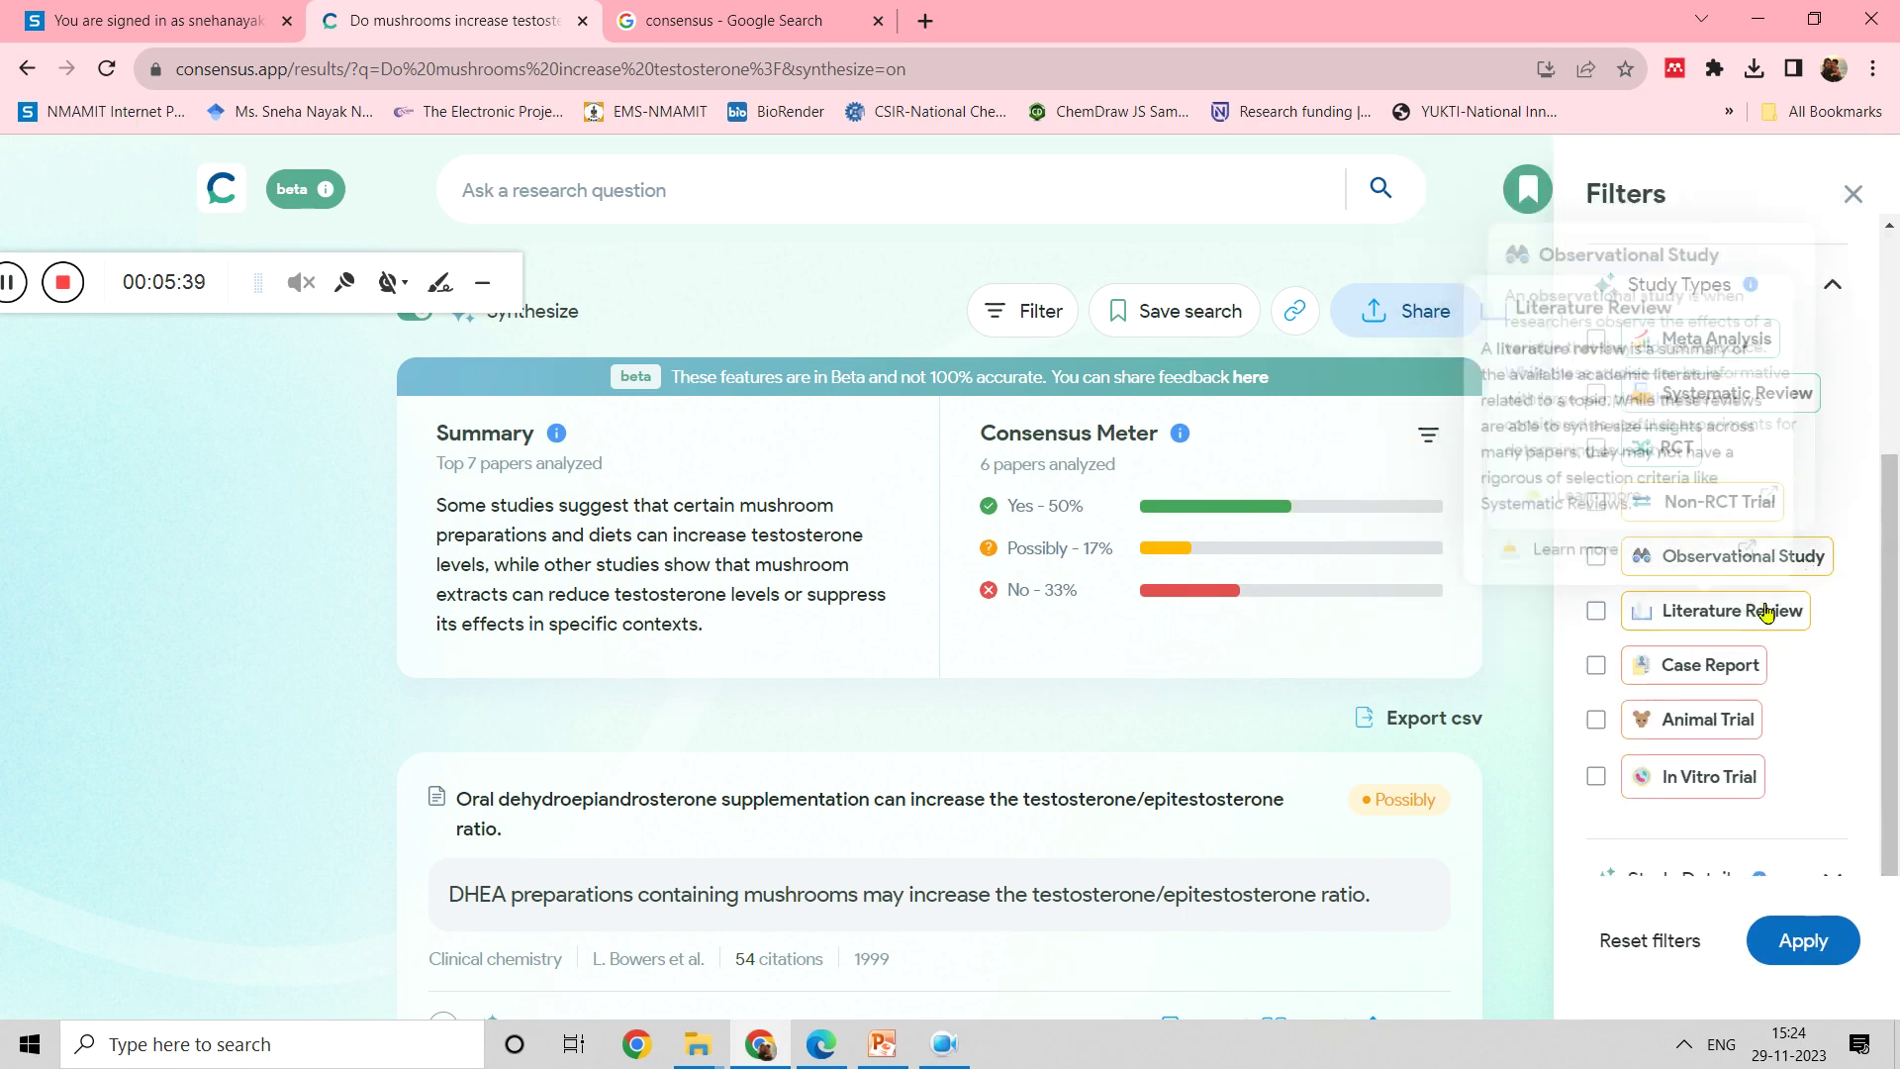
mouse_move(1732, 671)
mouse_move(1724, 727)
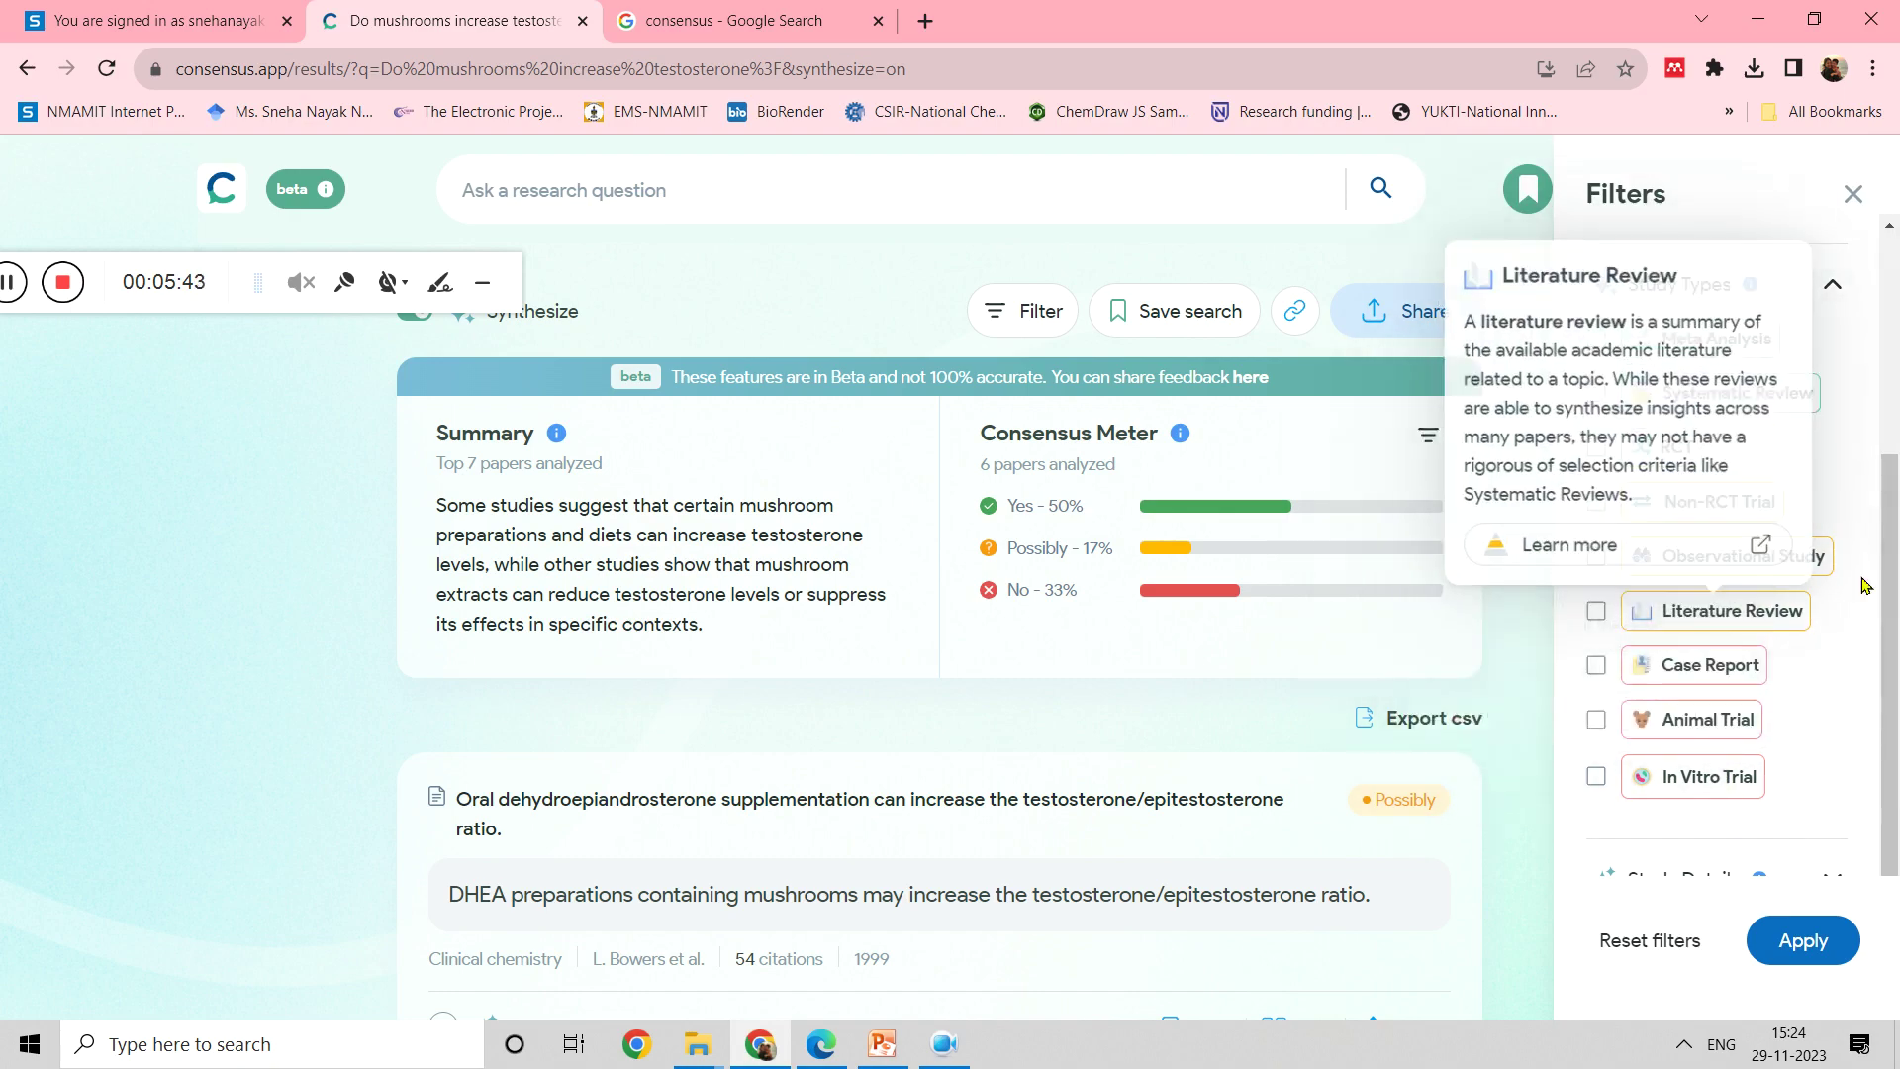
Select Case Report, Literature Review and Observational Study as study type filters.
left_click(1596, 666)
left_click(1596, 610)
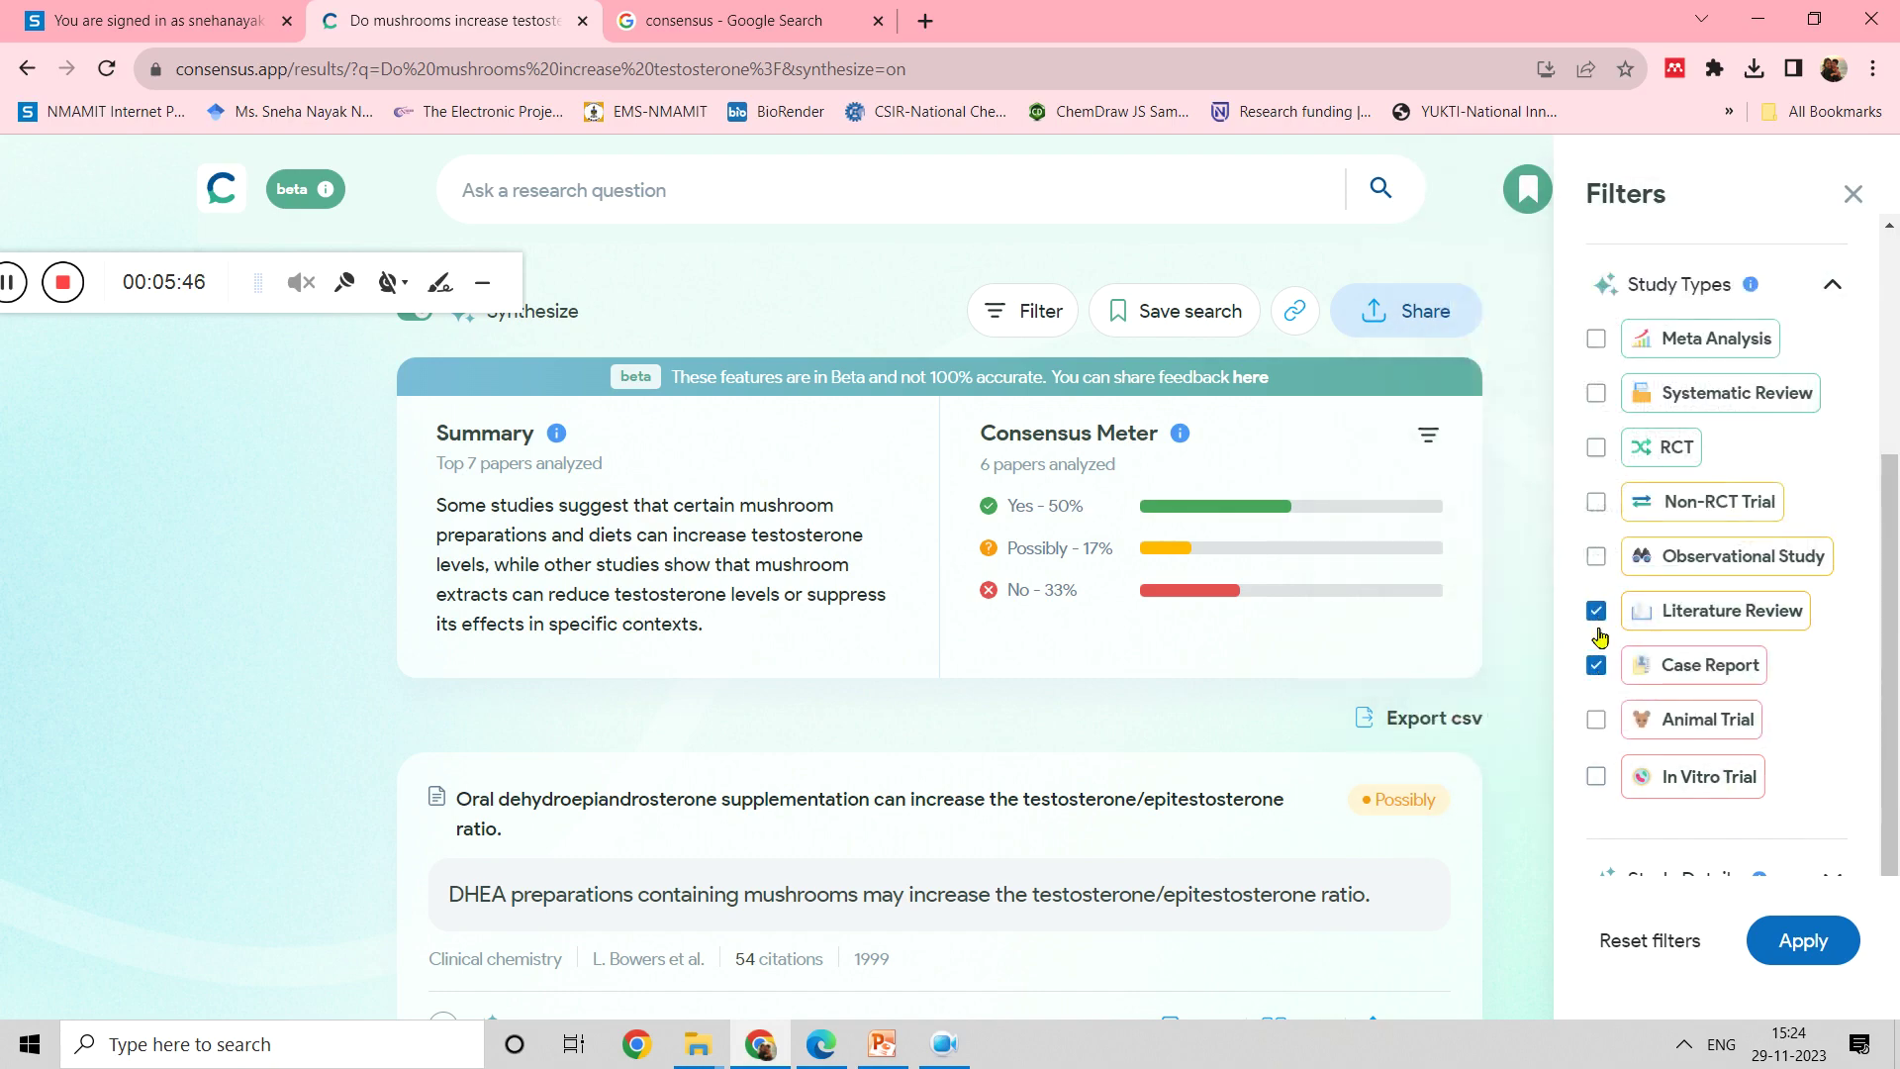
left_click(1596, 556)
Expand the Study Details, Journals and Domains filters to view their options, and close the filters without applying them.
left_click_drag(1897, 574, 1897, 679)
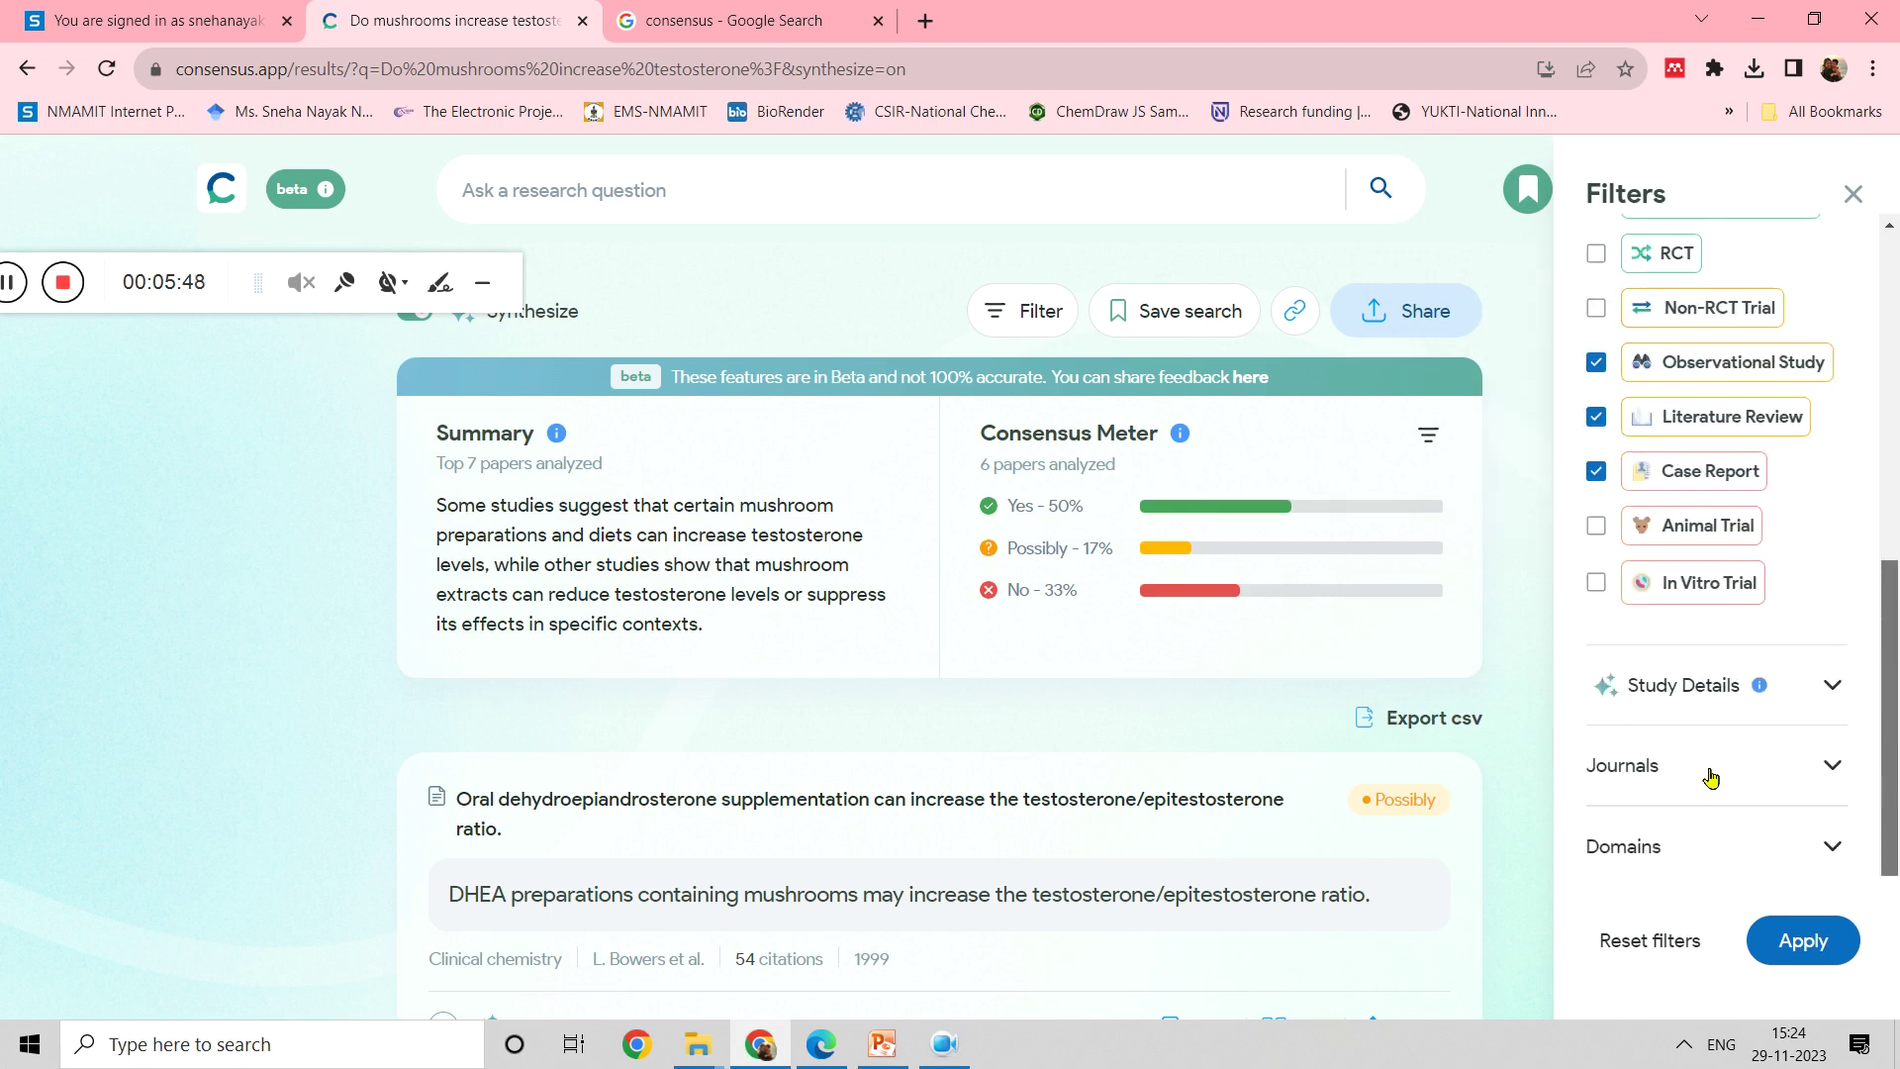
left_click(1709, 689)
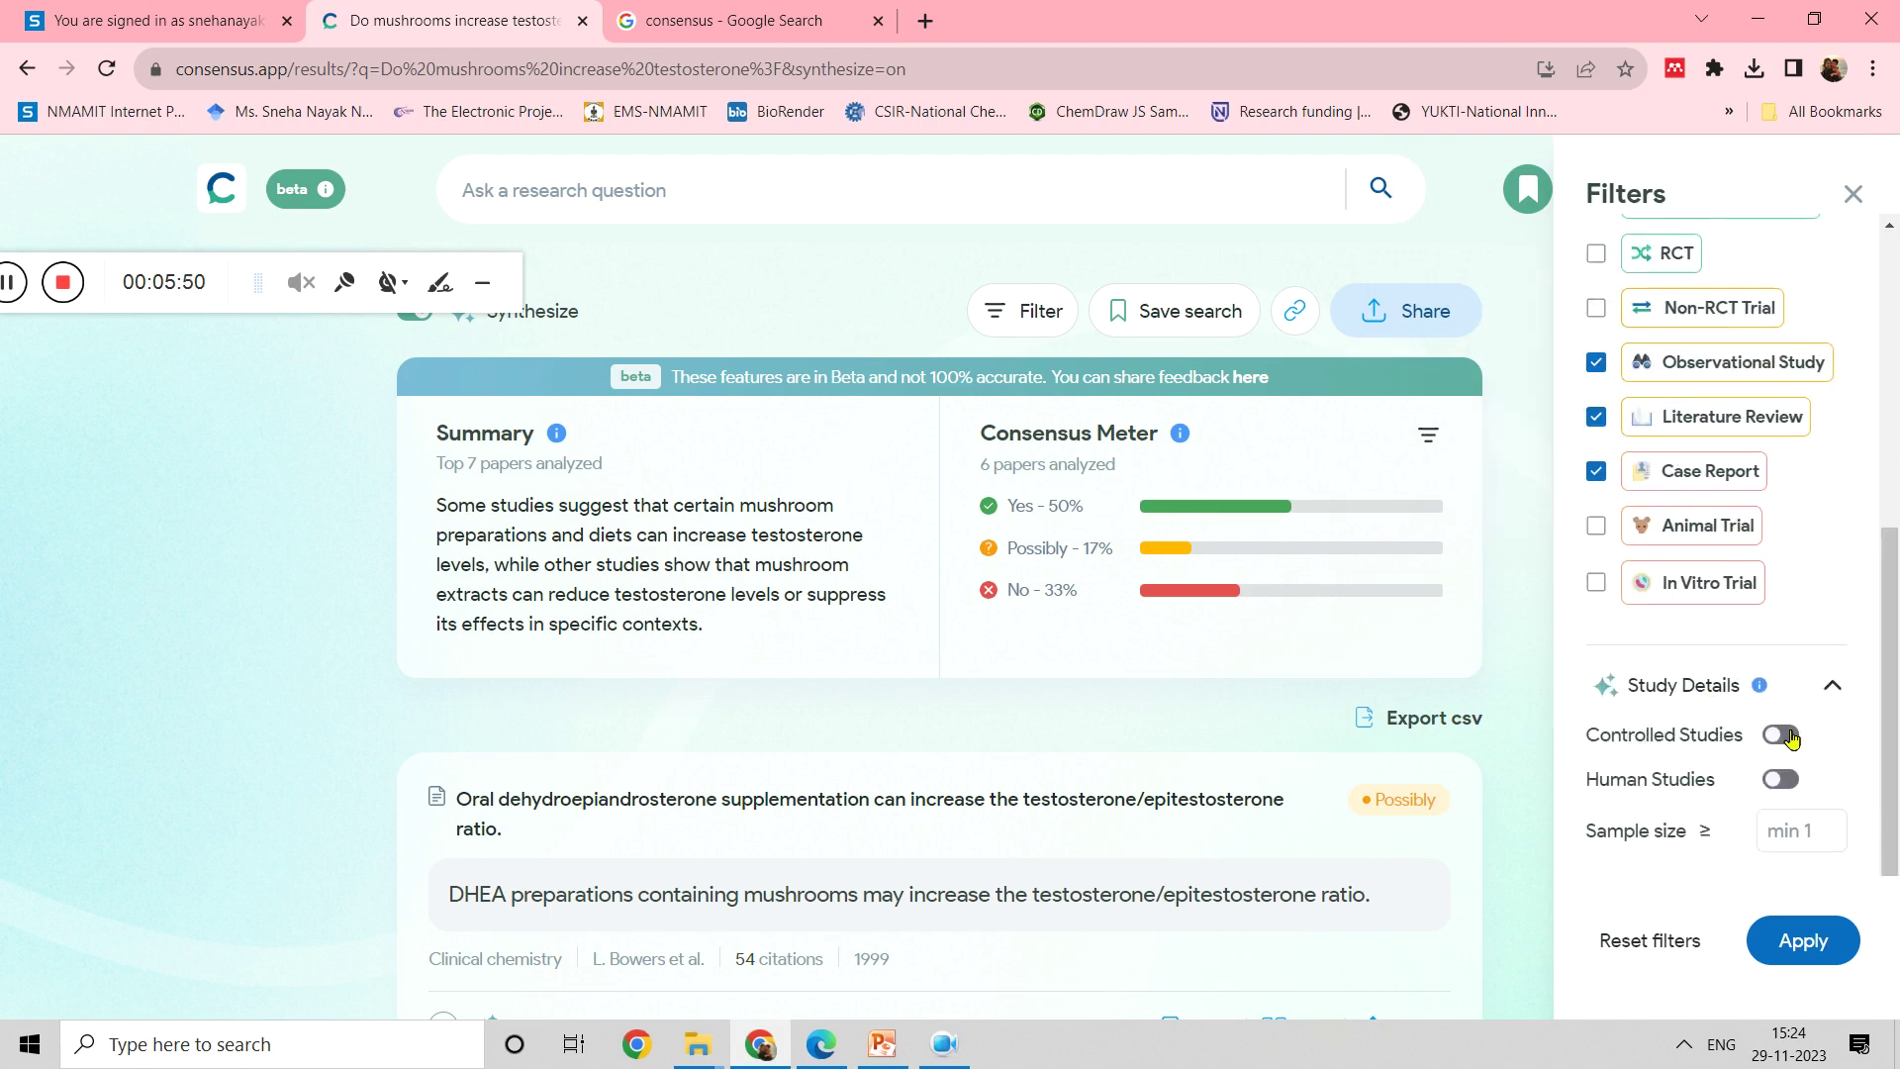
left_click_drag(1890, 747, 1890, 828)
left_click(1667, 784)
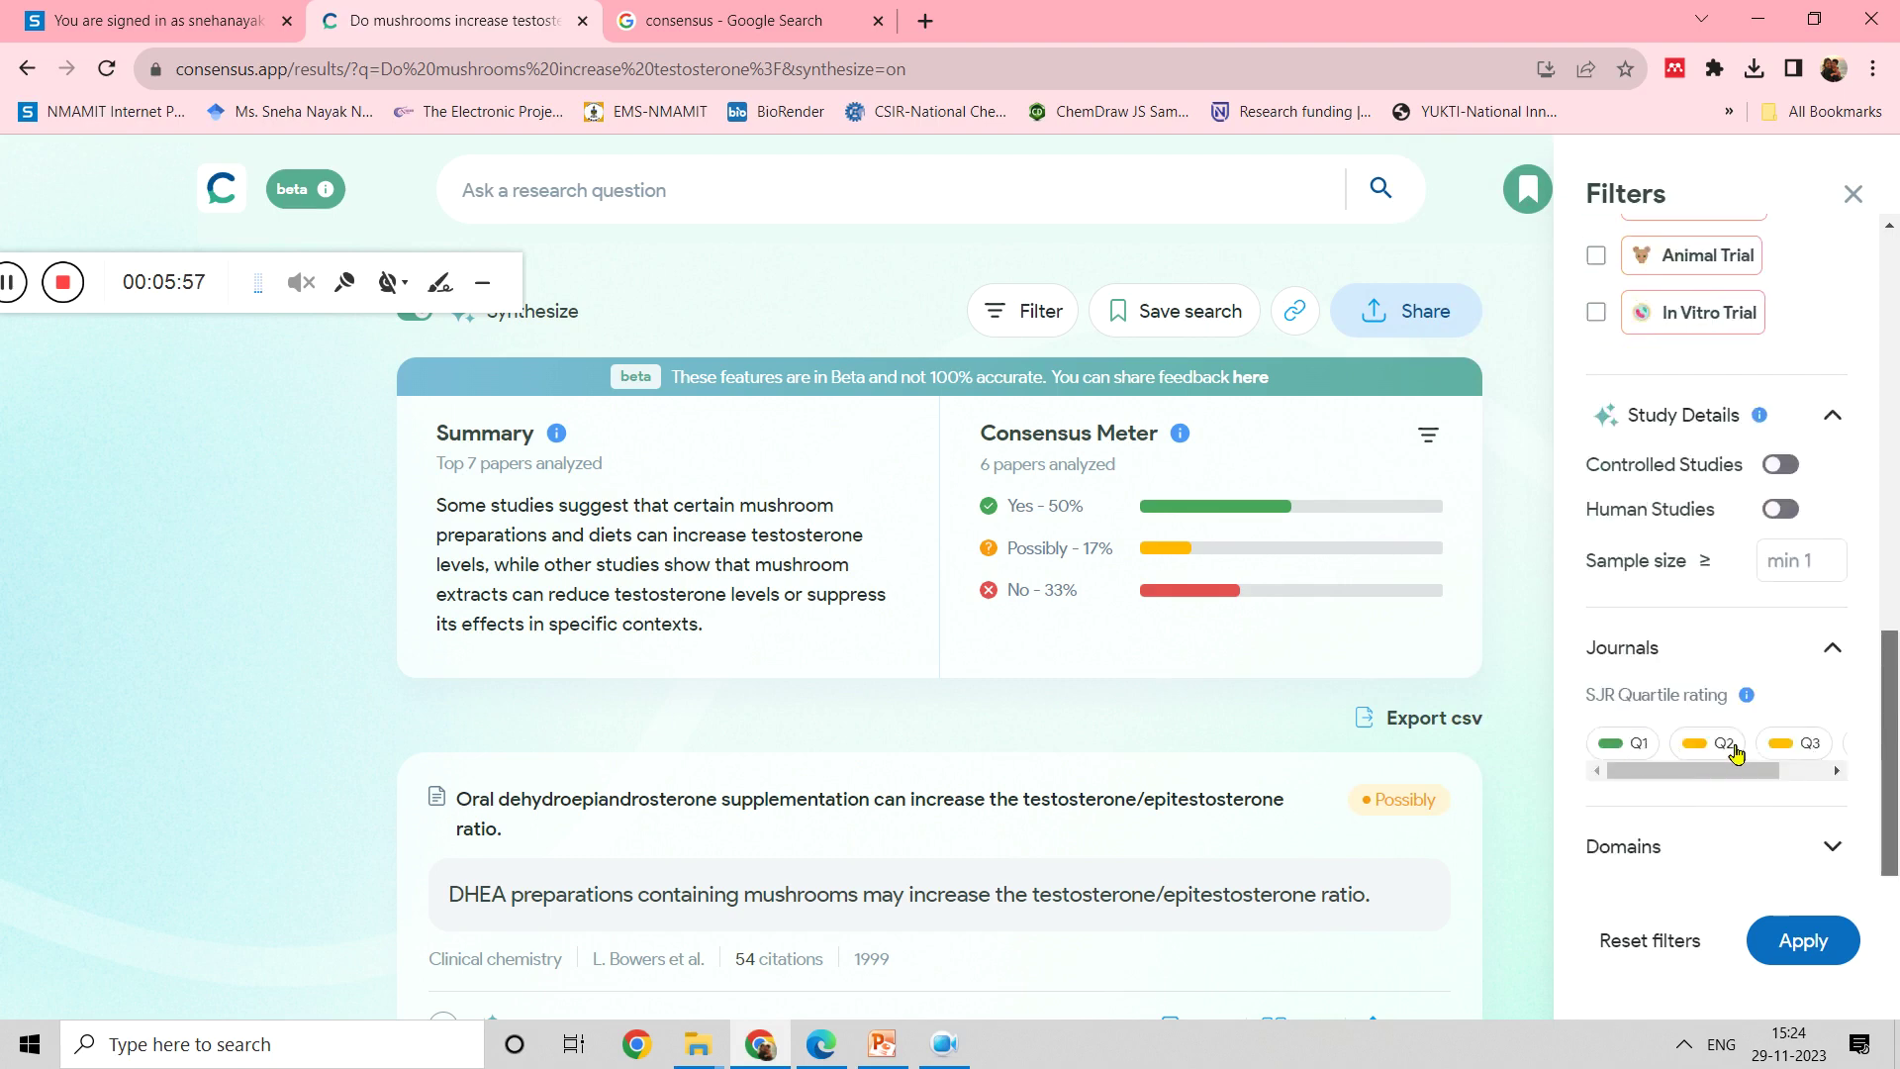
triple_click(1623, 849)
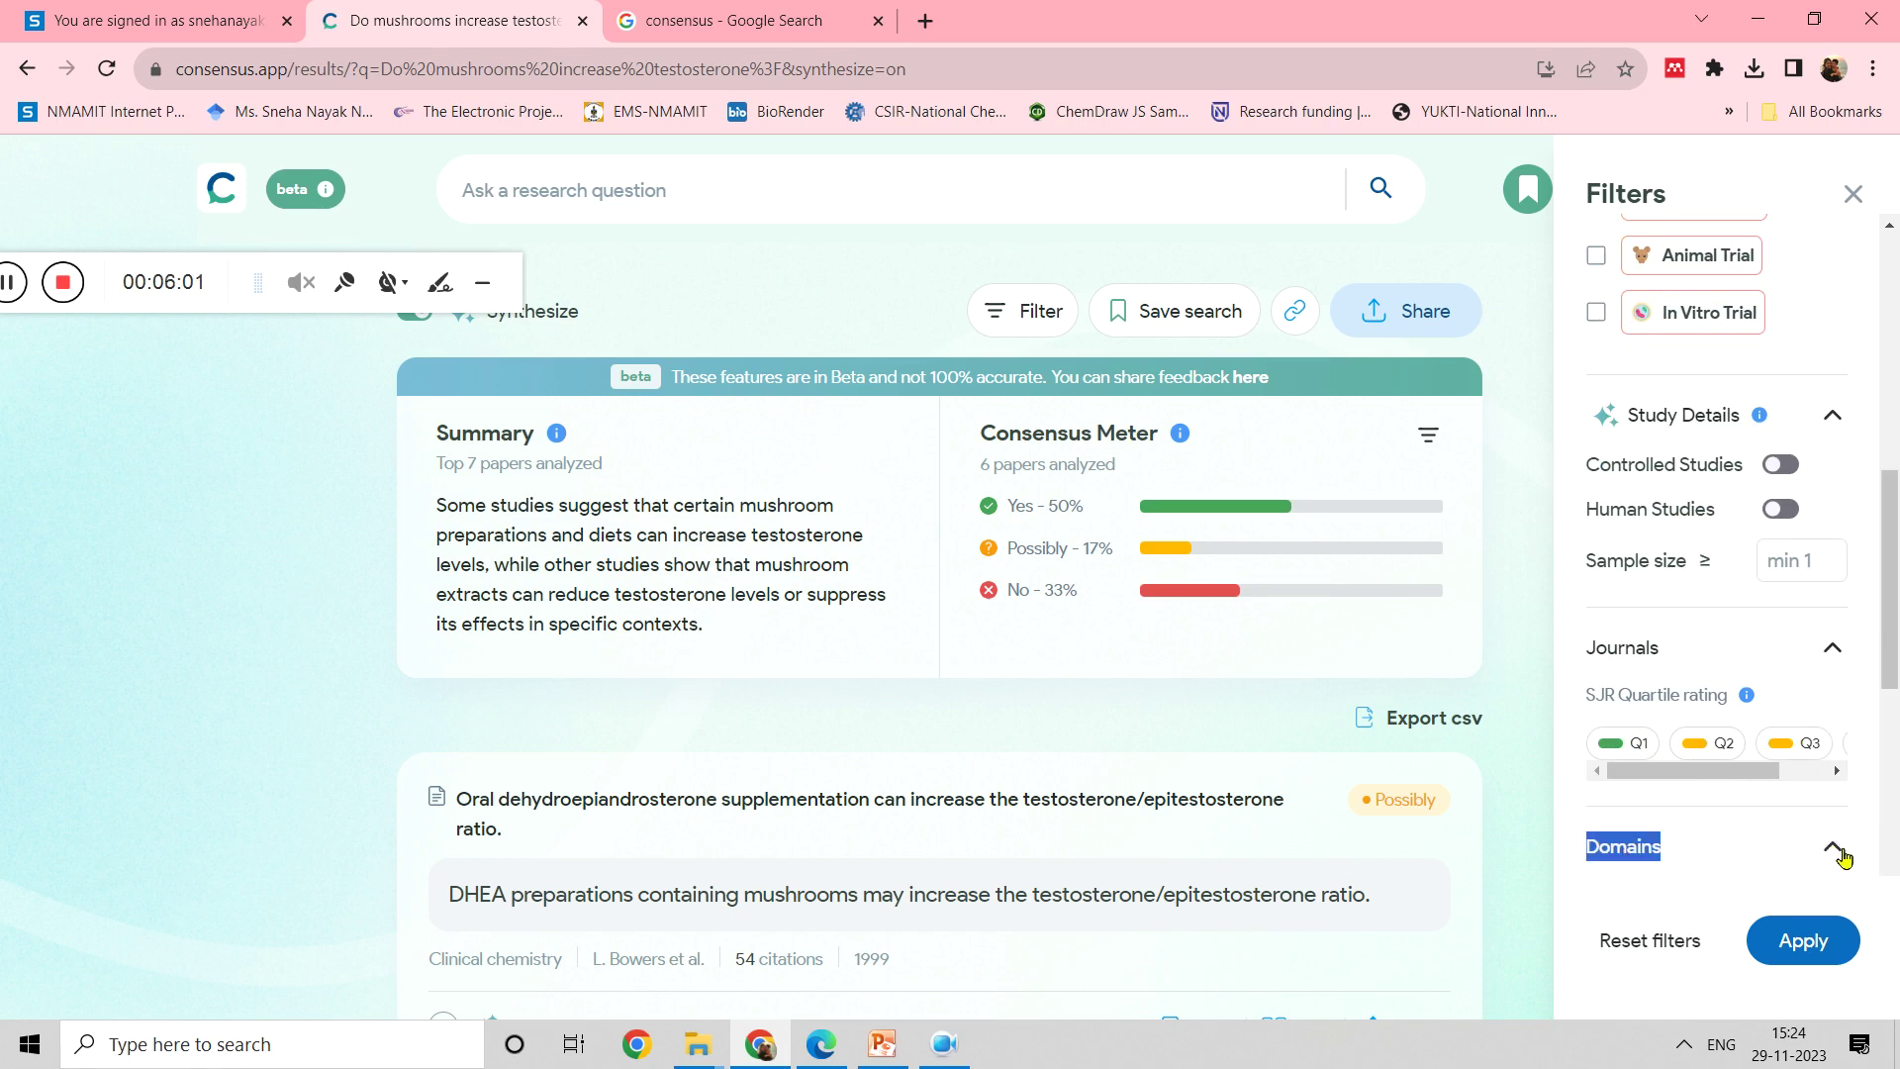
left_click_drag(1895, 618, 1890, 297)
left_click(1853, 194)
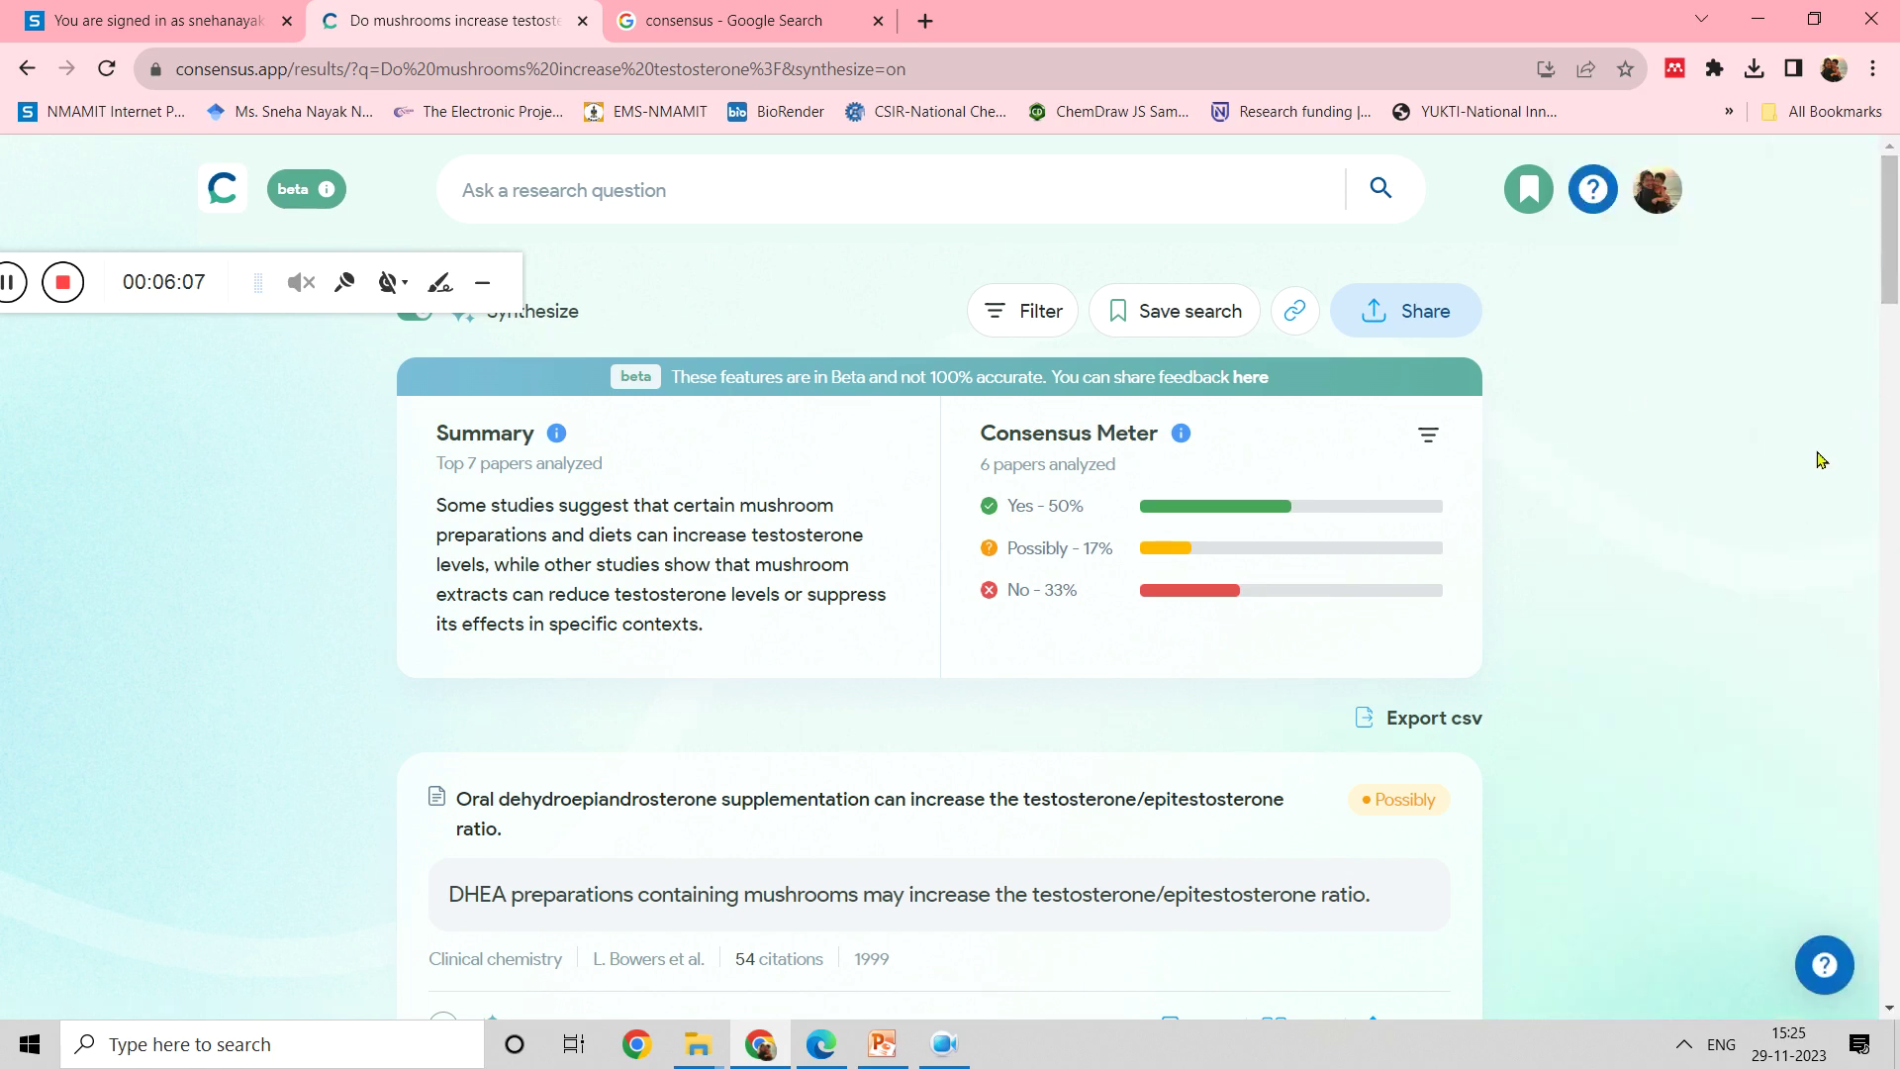
Search Consensus for "nanoparticles for sensing".
left_click(662, 188)
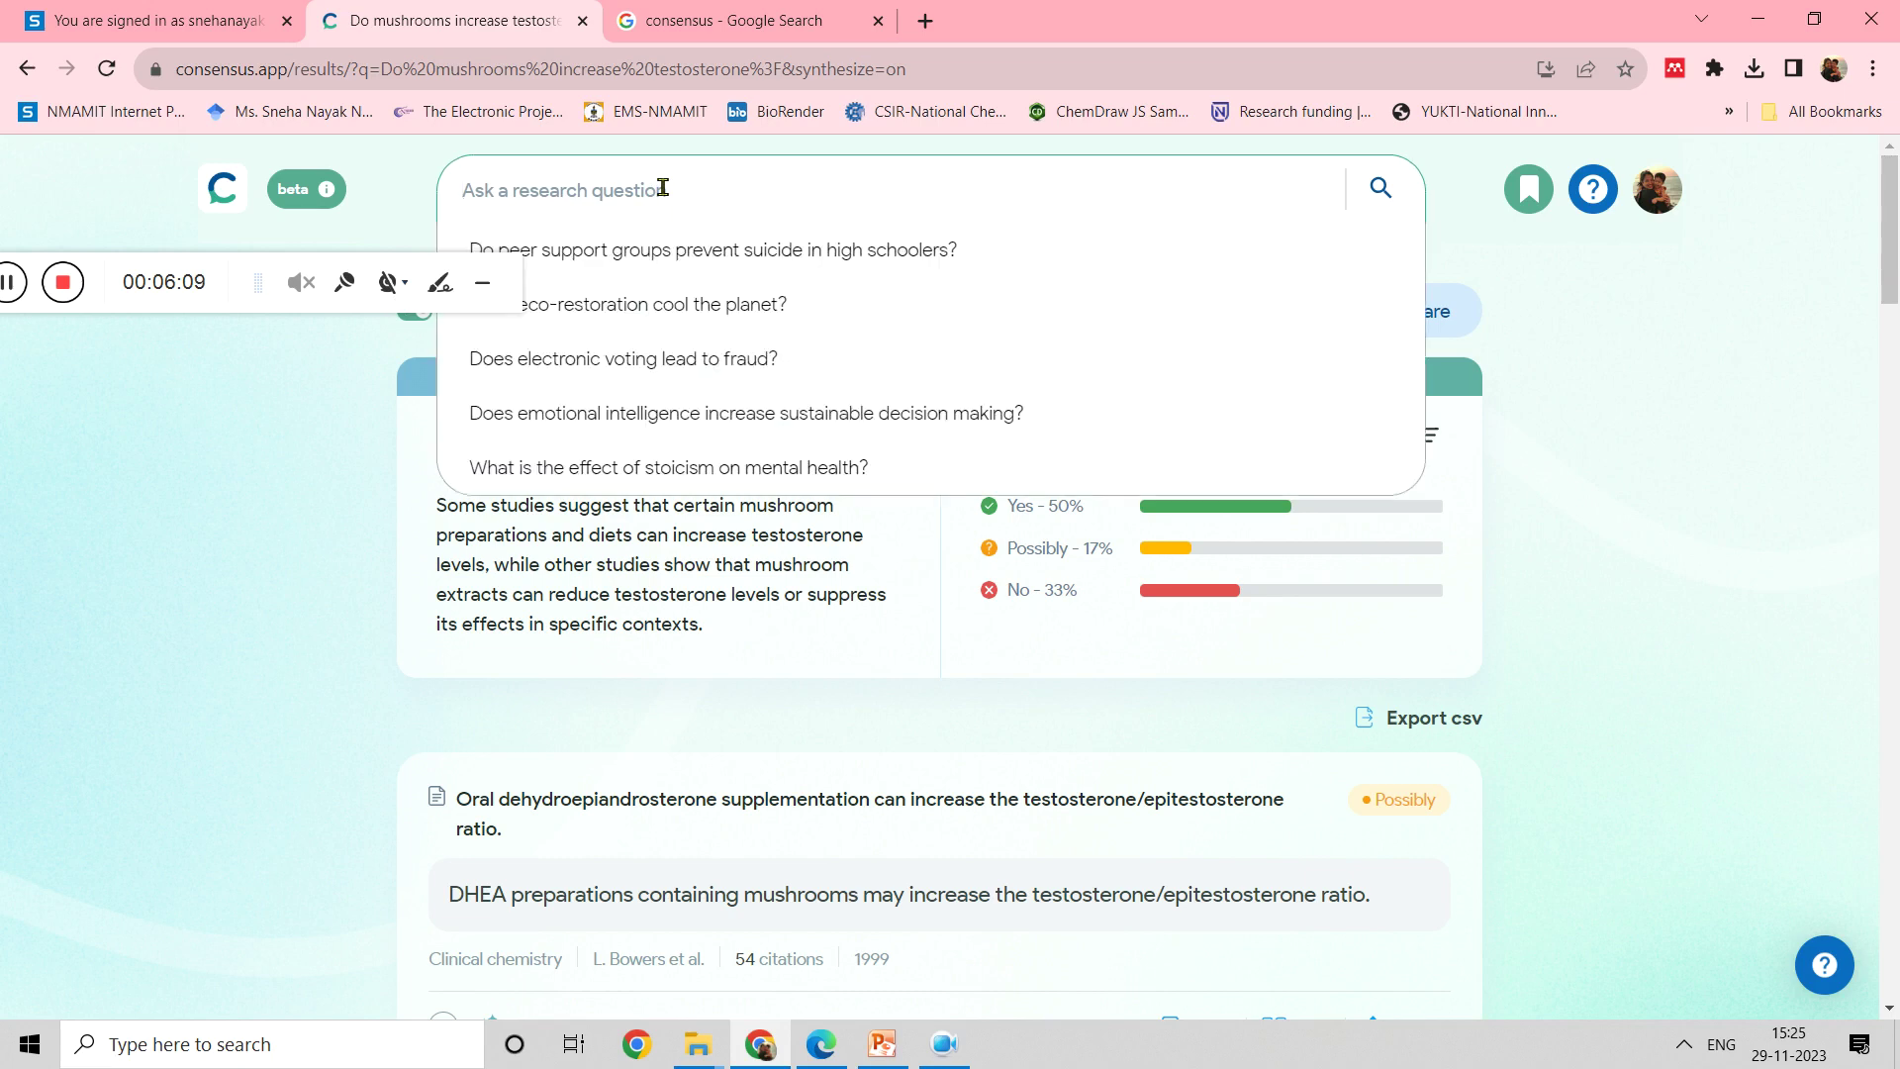
type("nanoparticles for sensing")
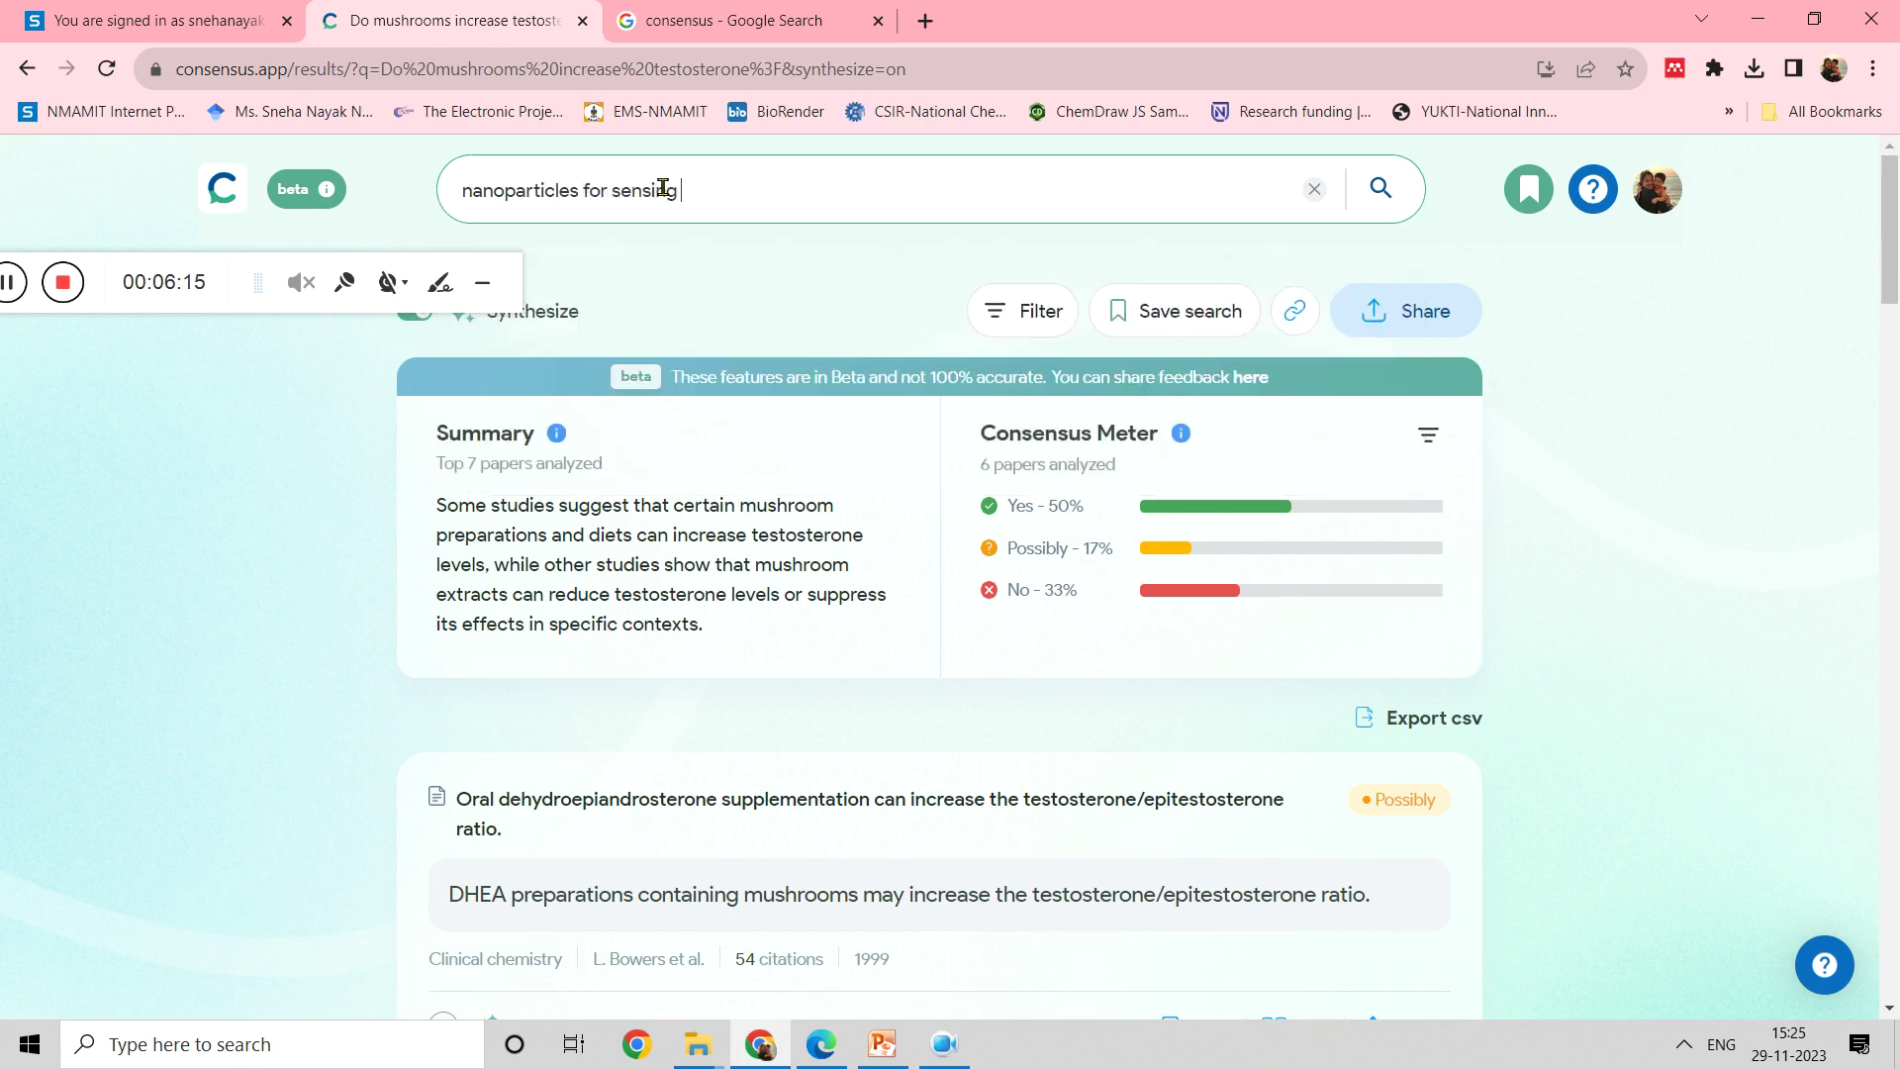
key("Return")
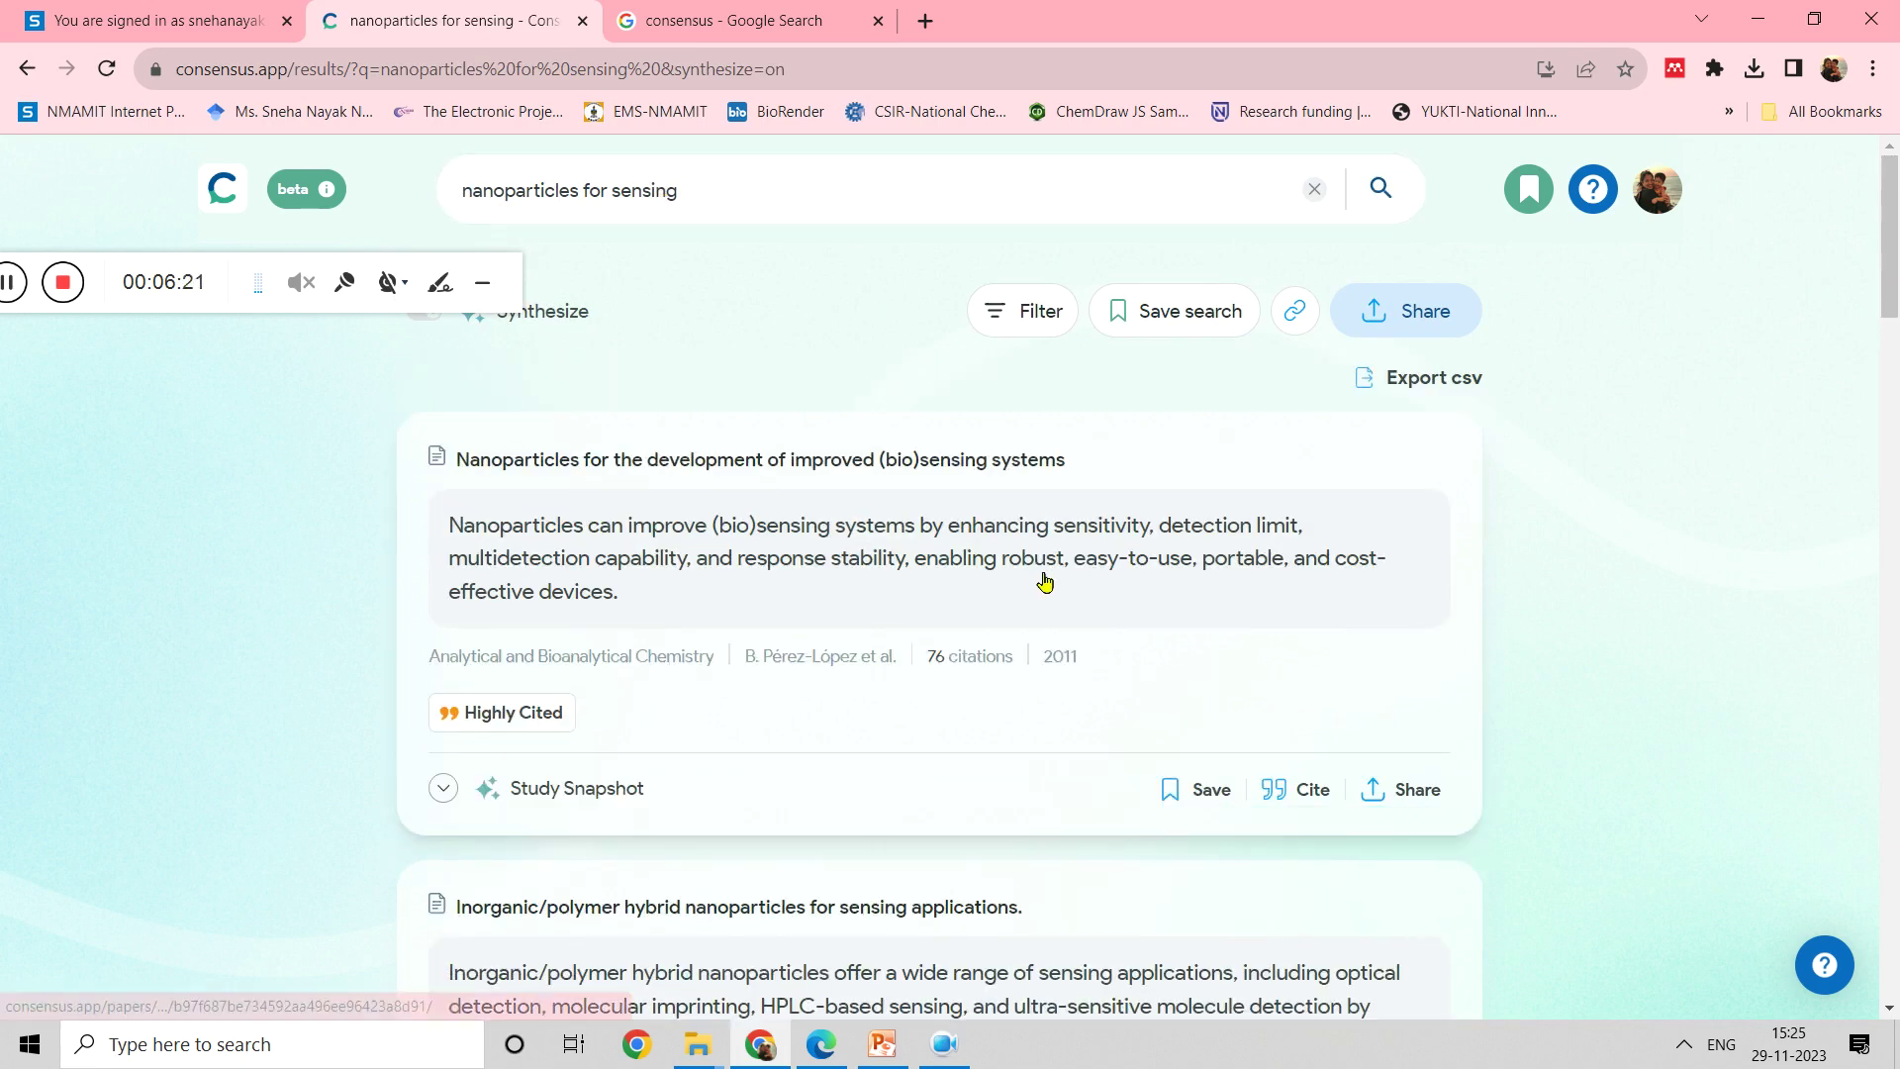
Review the nanoparticle search results and expand the Study Snapshot of "Nanoparticles for the development of improved (bio)sensing systems".
left_click_drag(1892, 301, 1892, 327)
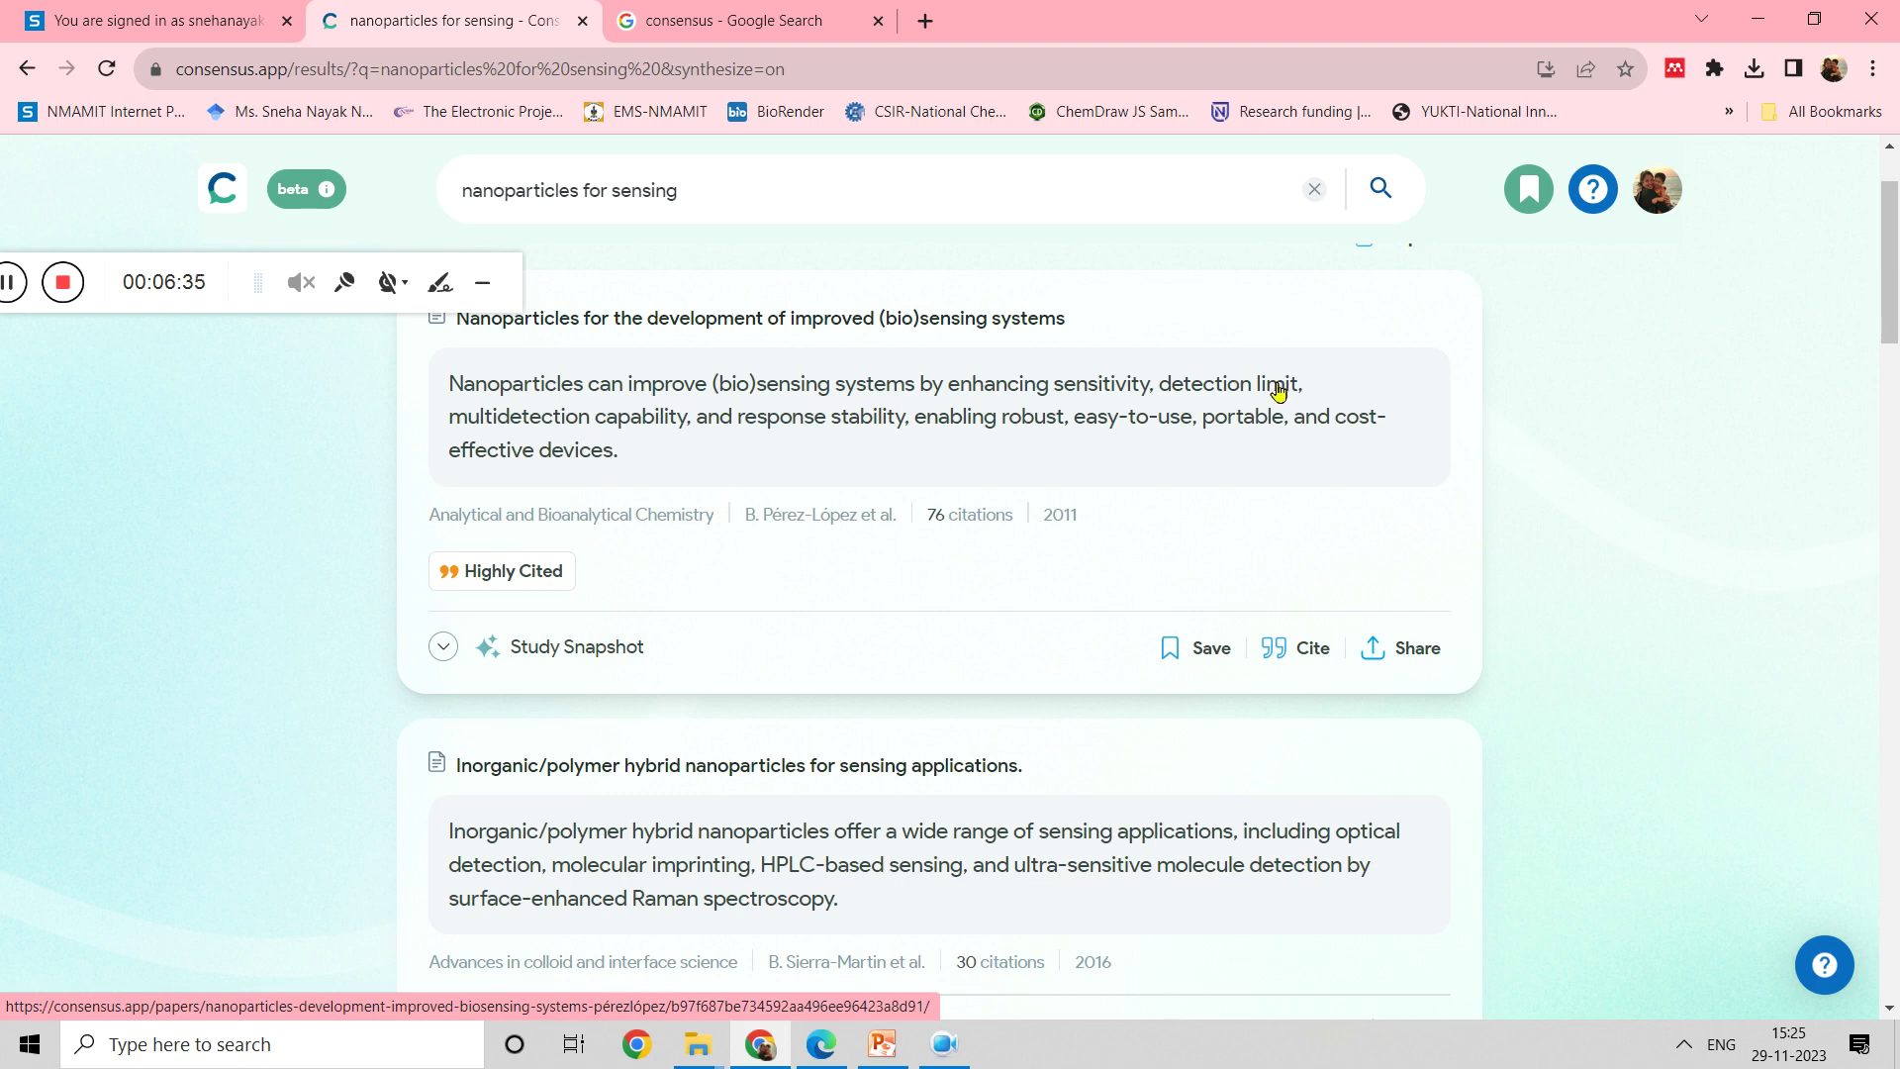
scroll(1882, 312, "up", 2)
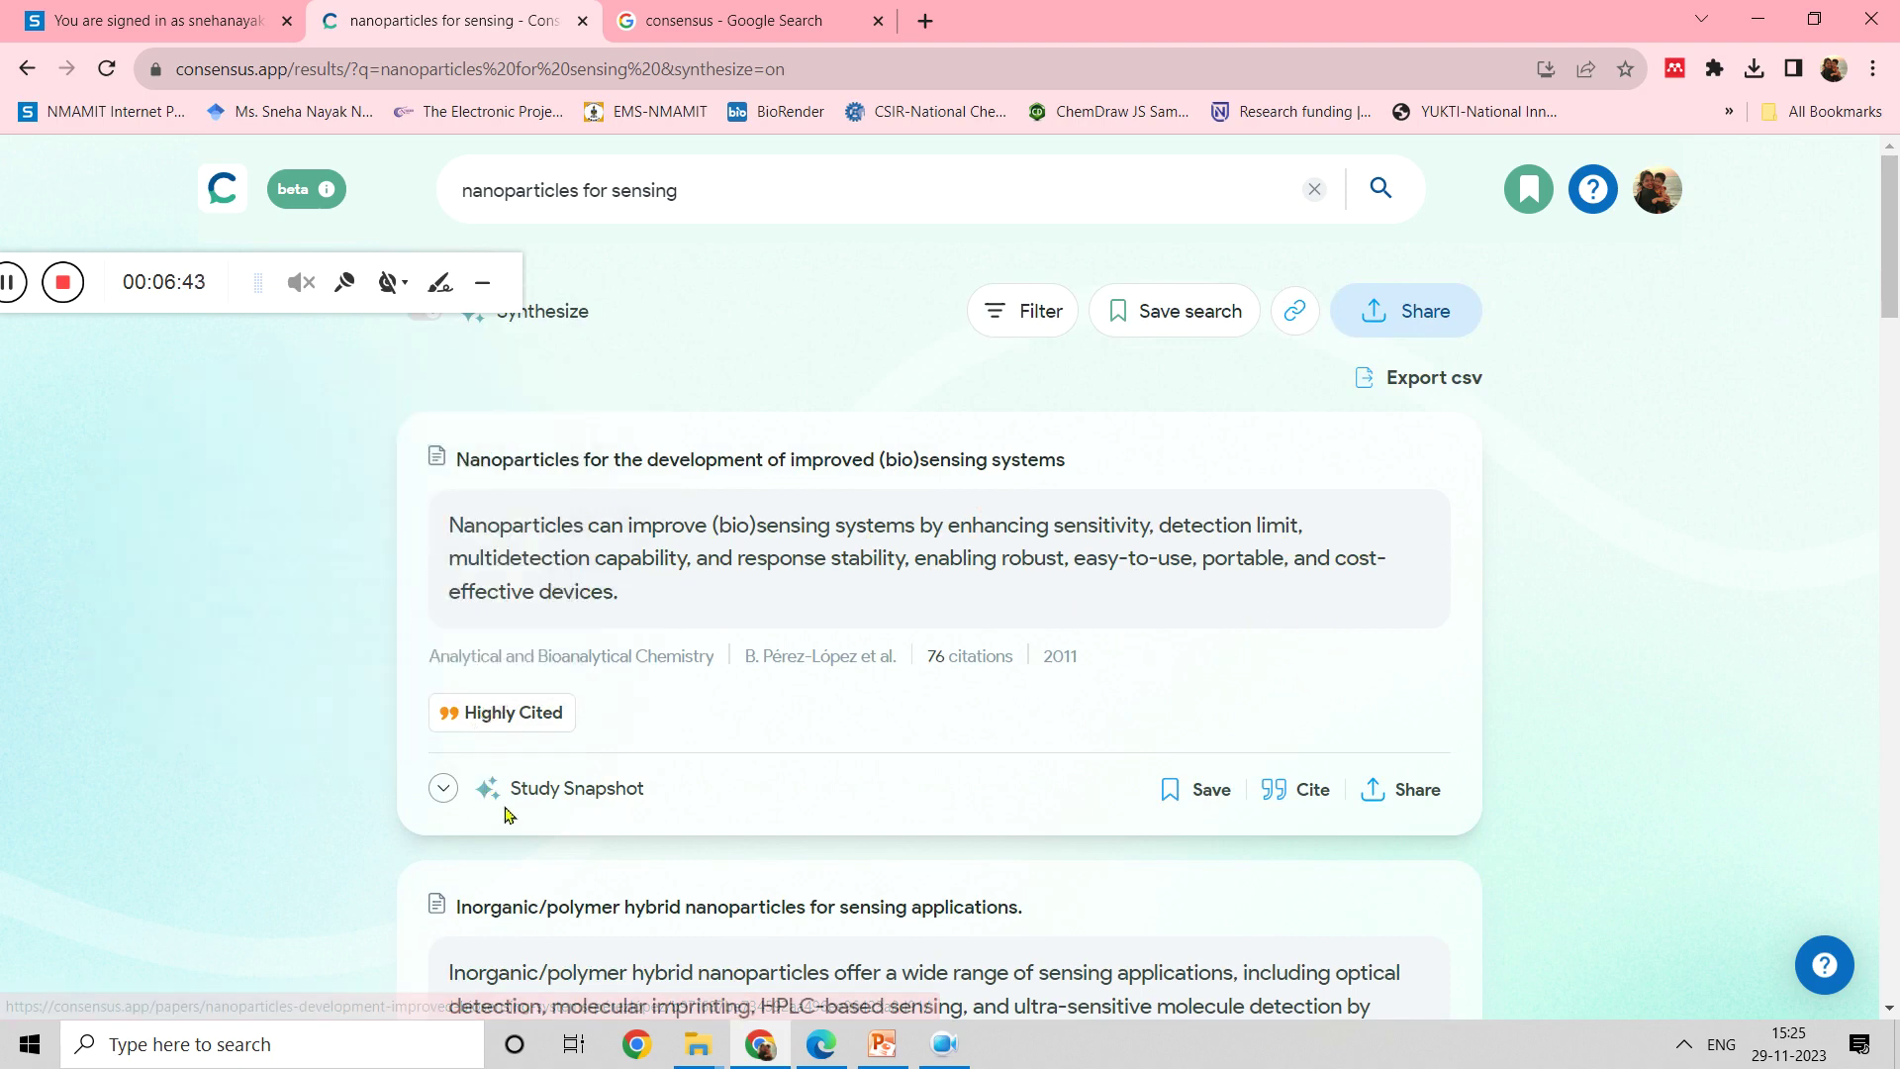
mouse_move(509, 800)
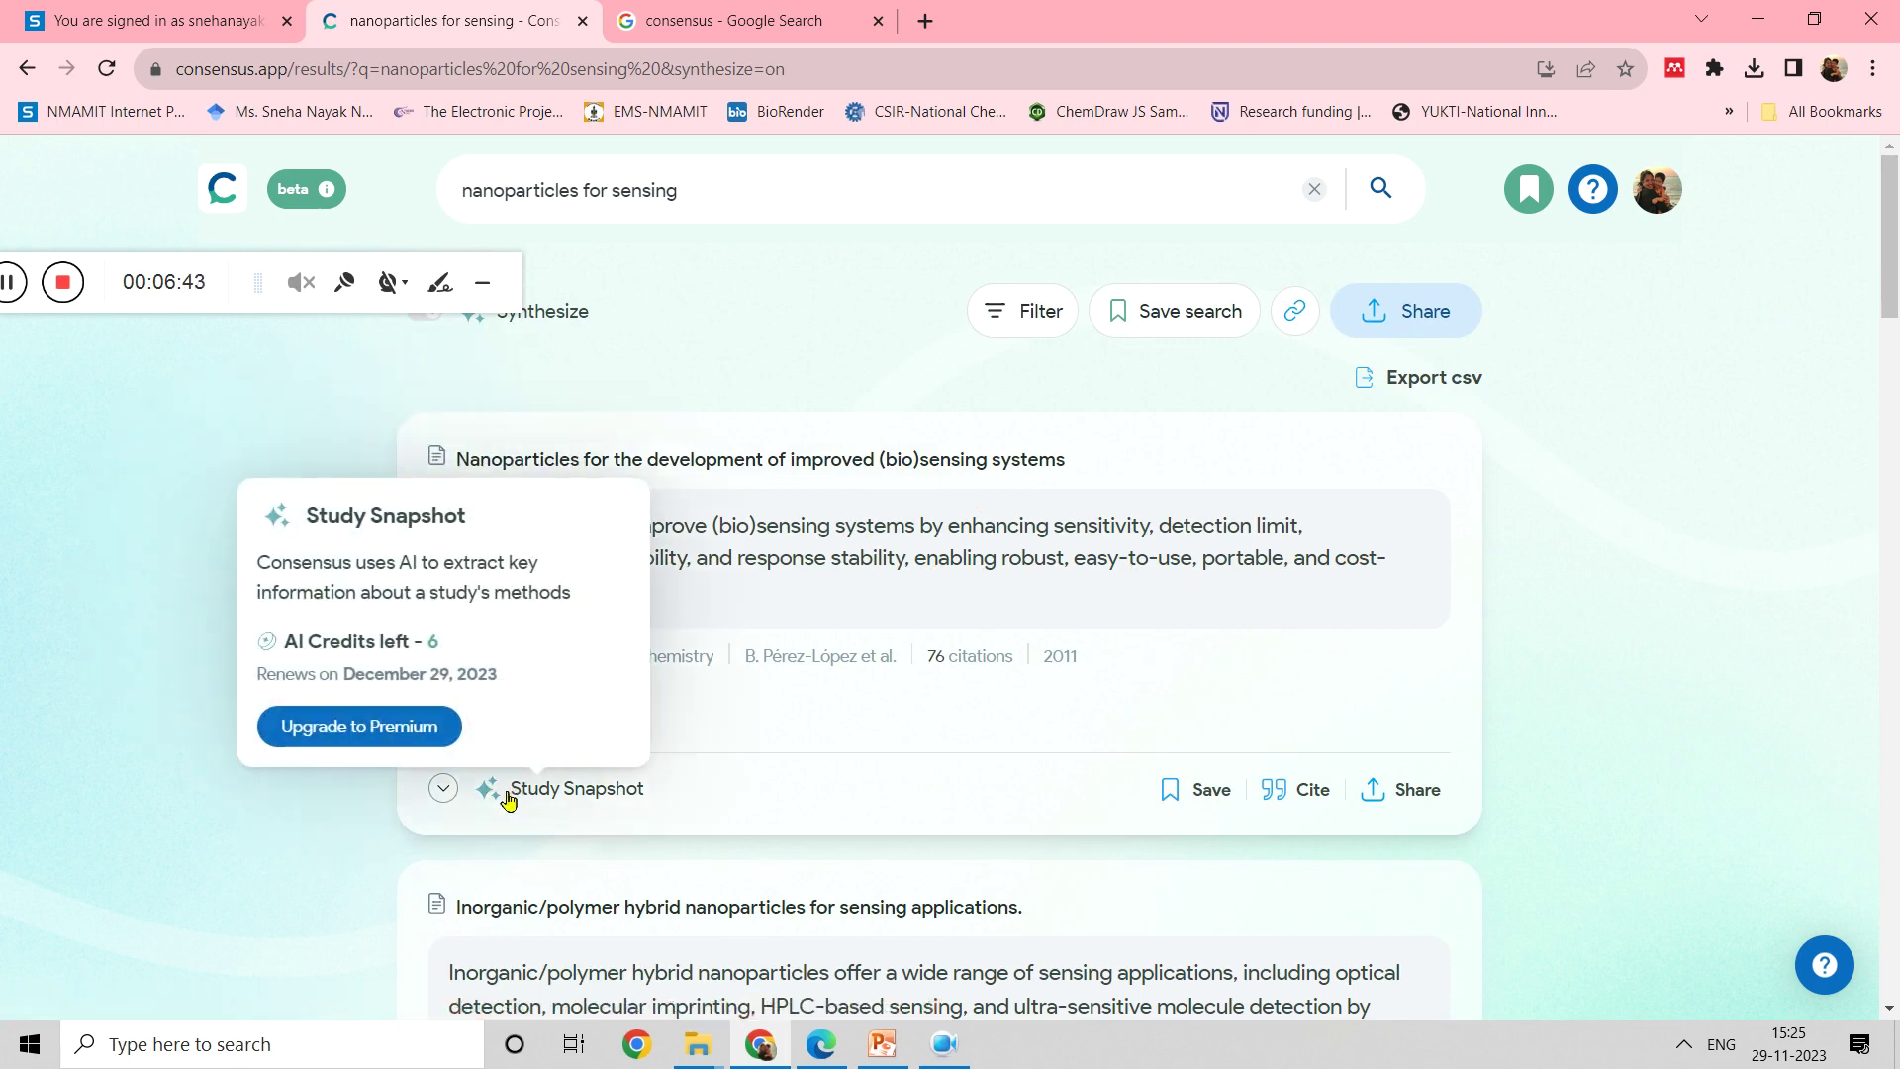
left_click(443, 791)
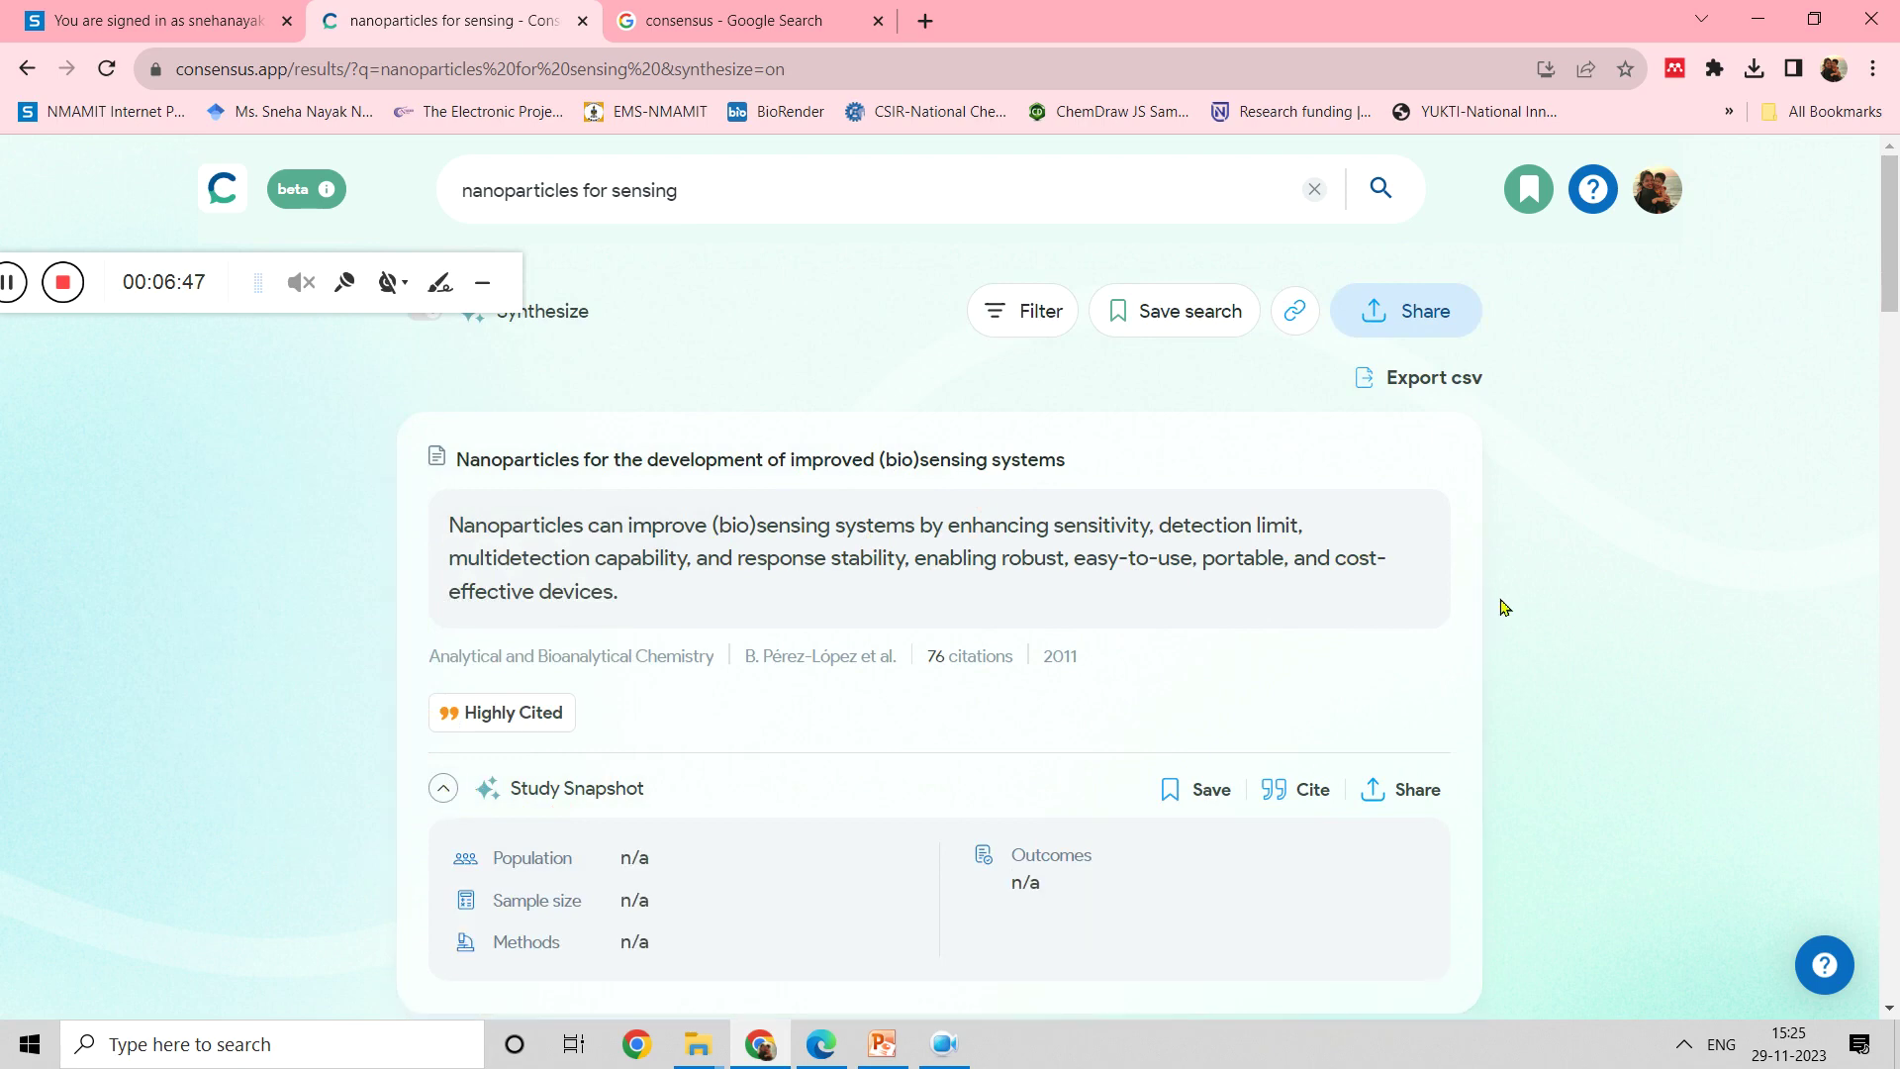
scroll(1402, 632, "down", 2)
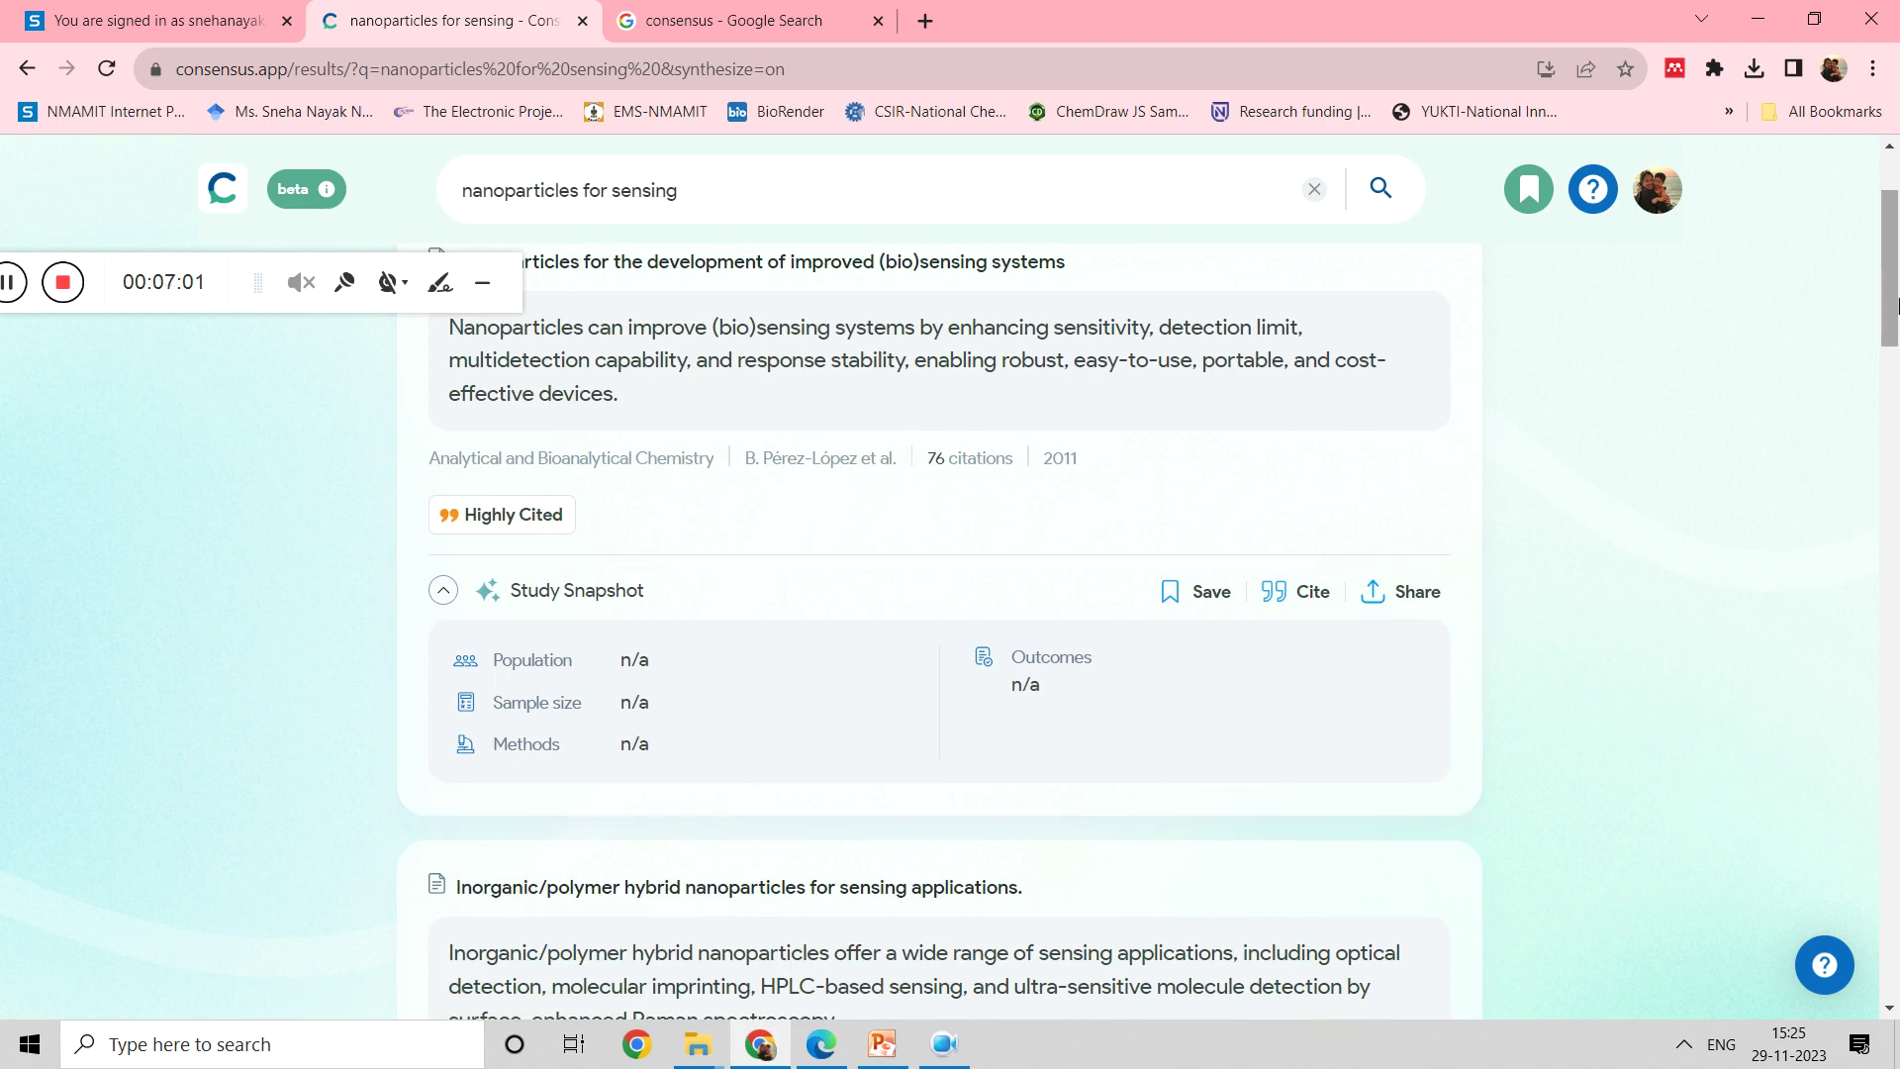
scroll(1895, 304, "down", 6)
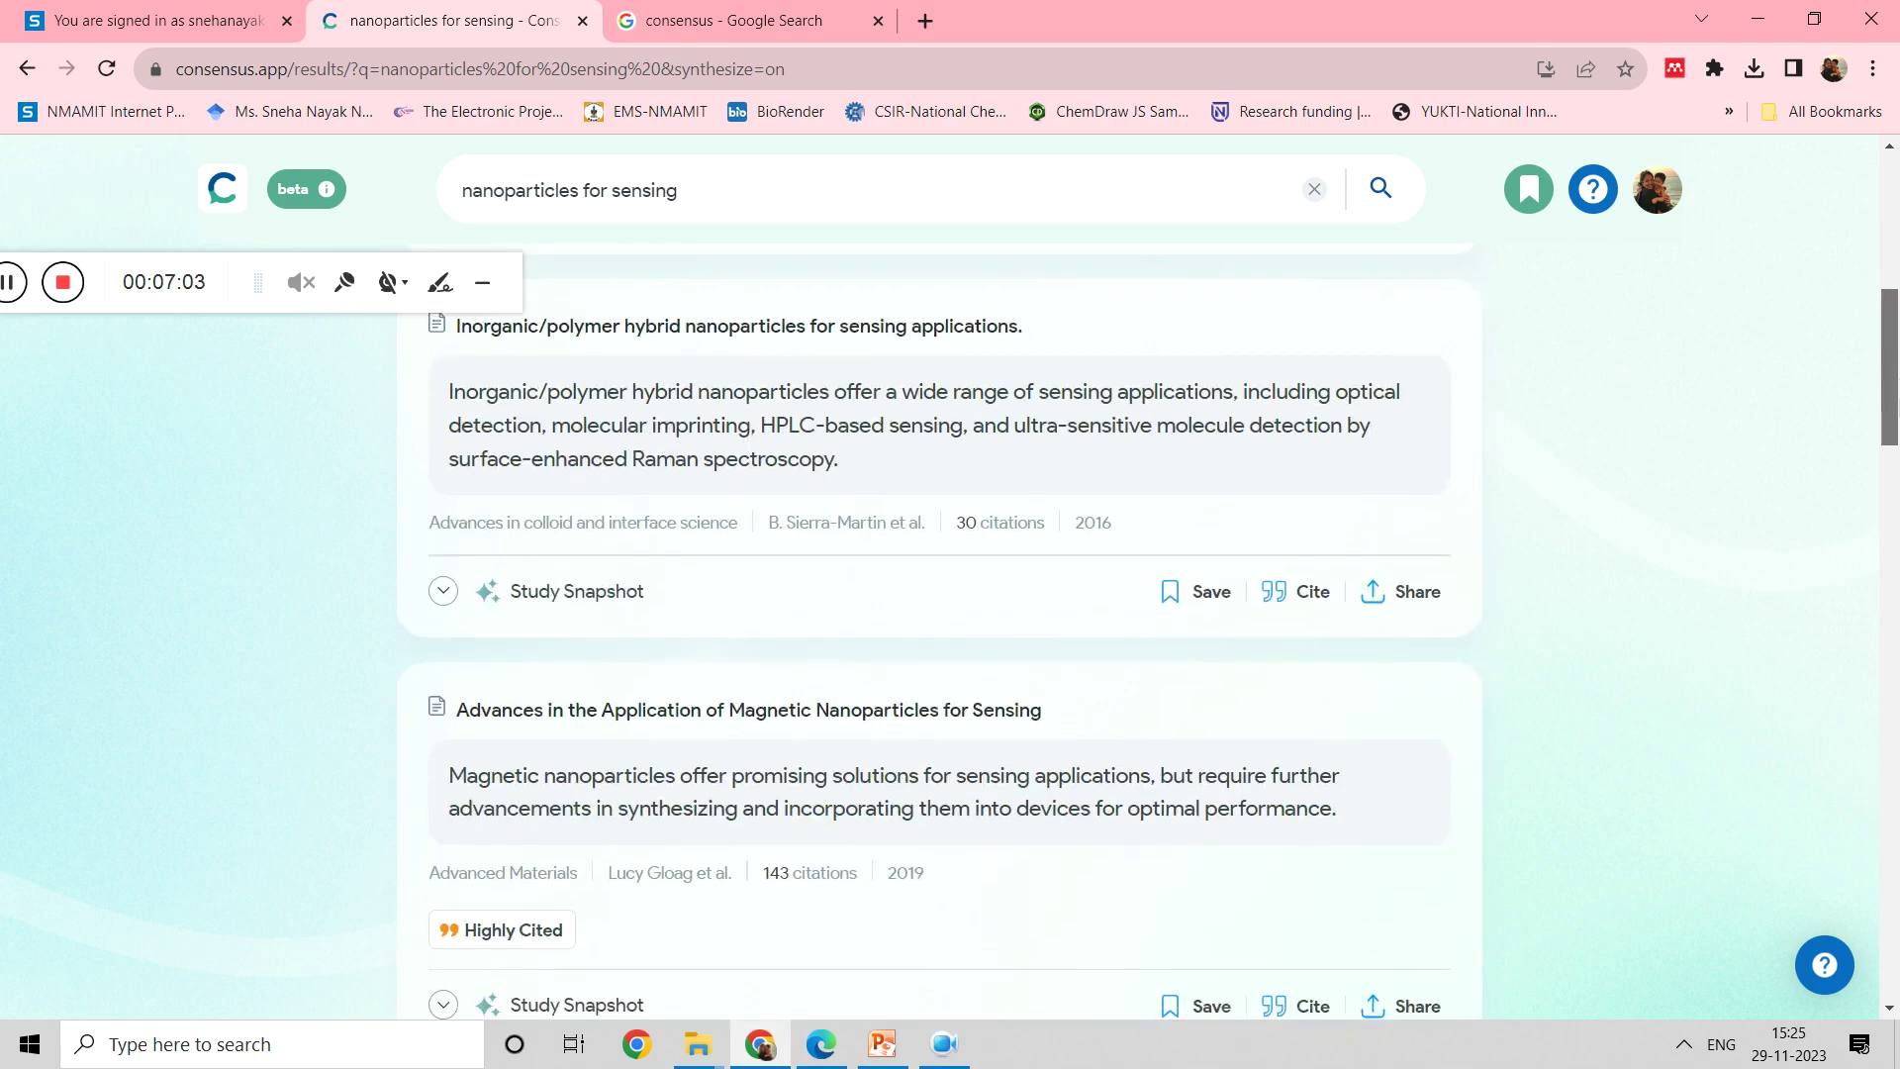
scroll(1896, 304, "down", 4)
scroll(1359, 152, "up", 10)
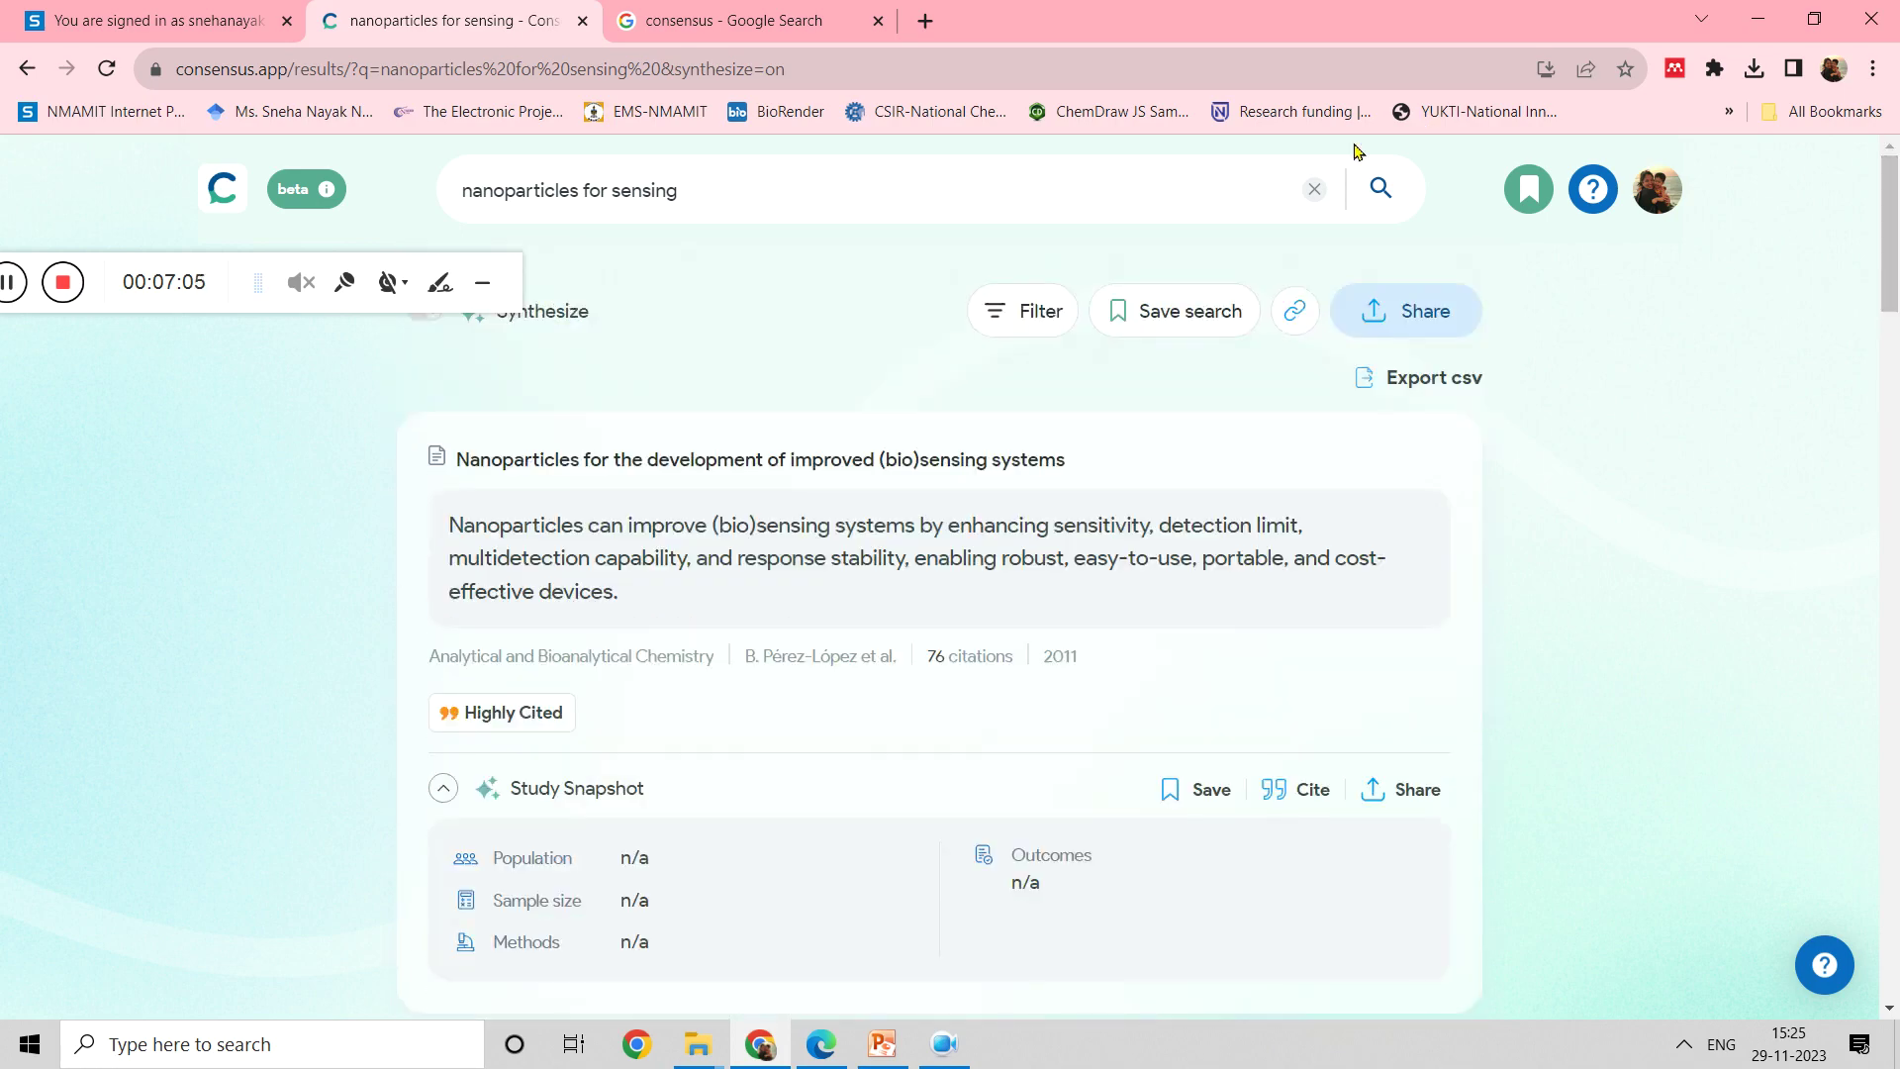
Replace the query with "AI model for dengue prediction a retrscpective study" and run the search.
left_click_drag(730, 208, 174, 140)
type("h")
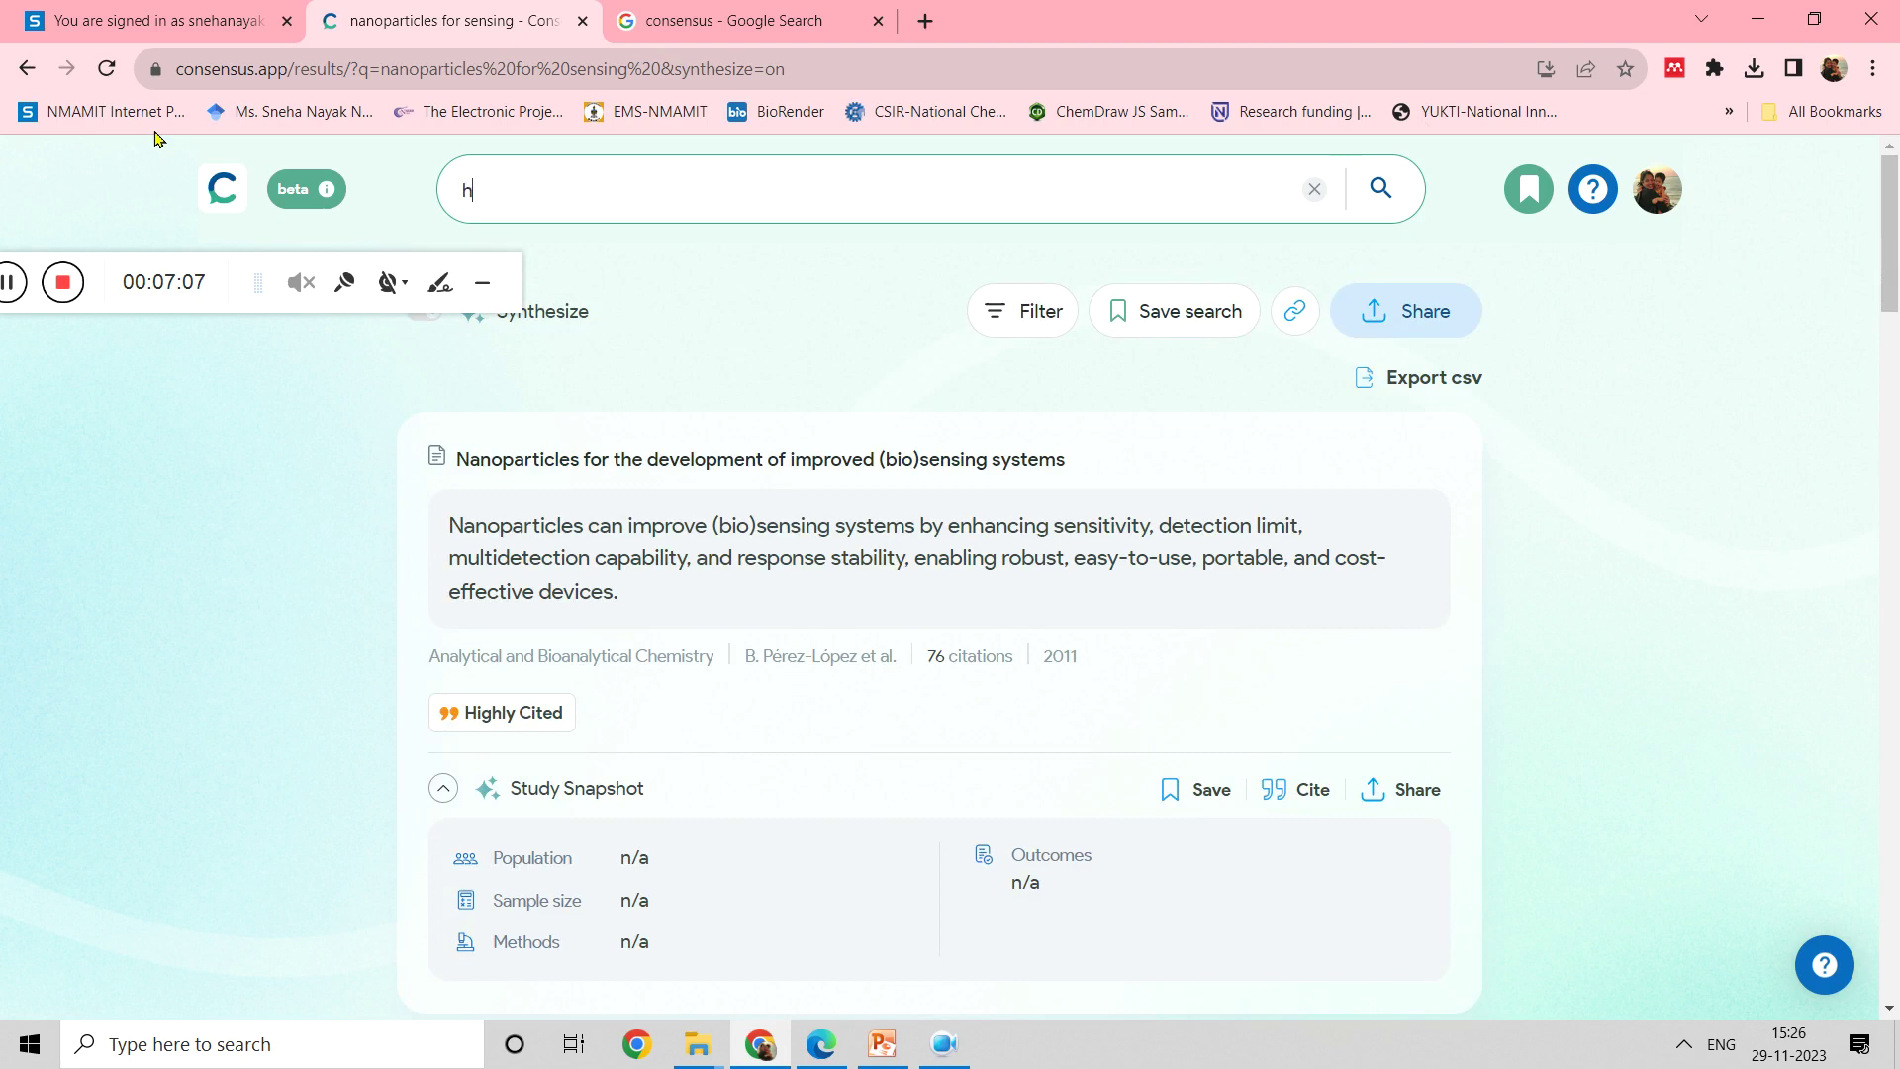
type("ealt")
key("BackSpace")
key("BackSpace")
key("BackSpace")
key("BackSpace")
key("BackSpace")
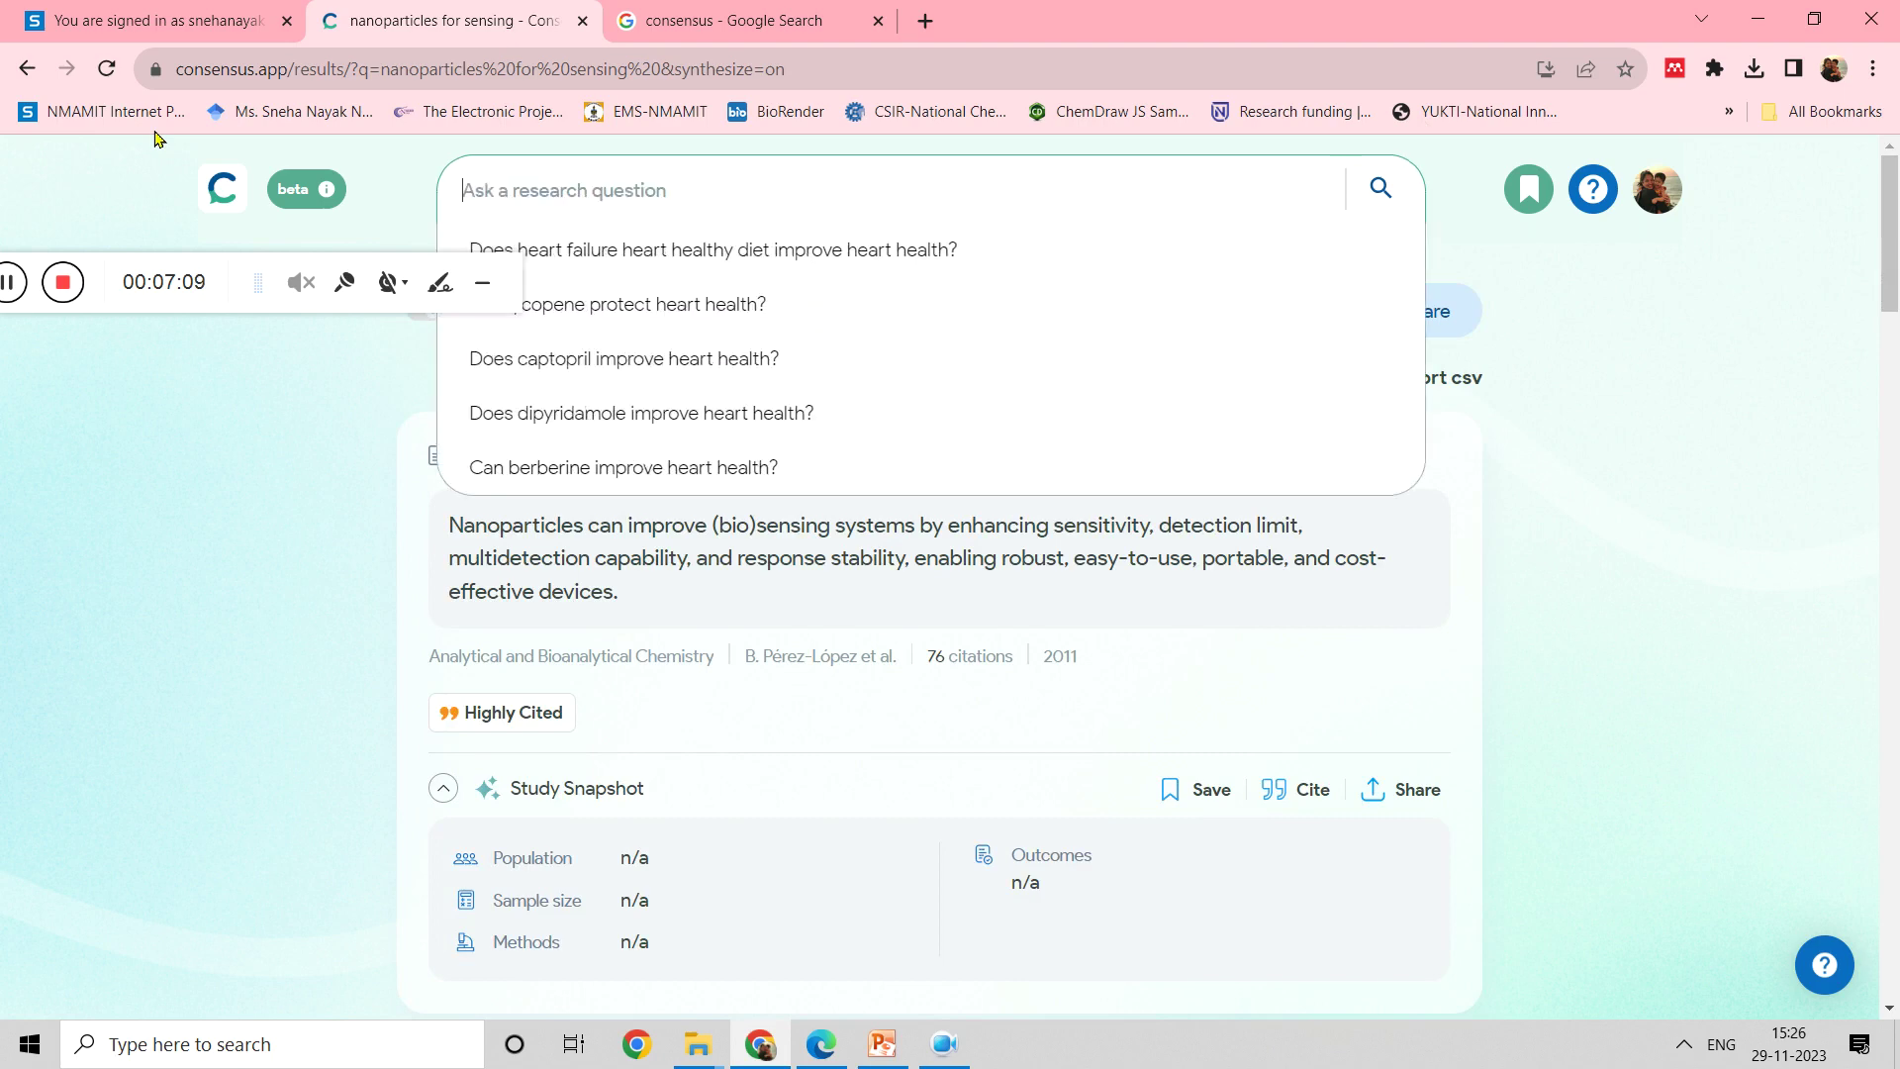
type("AI model f")
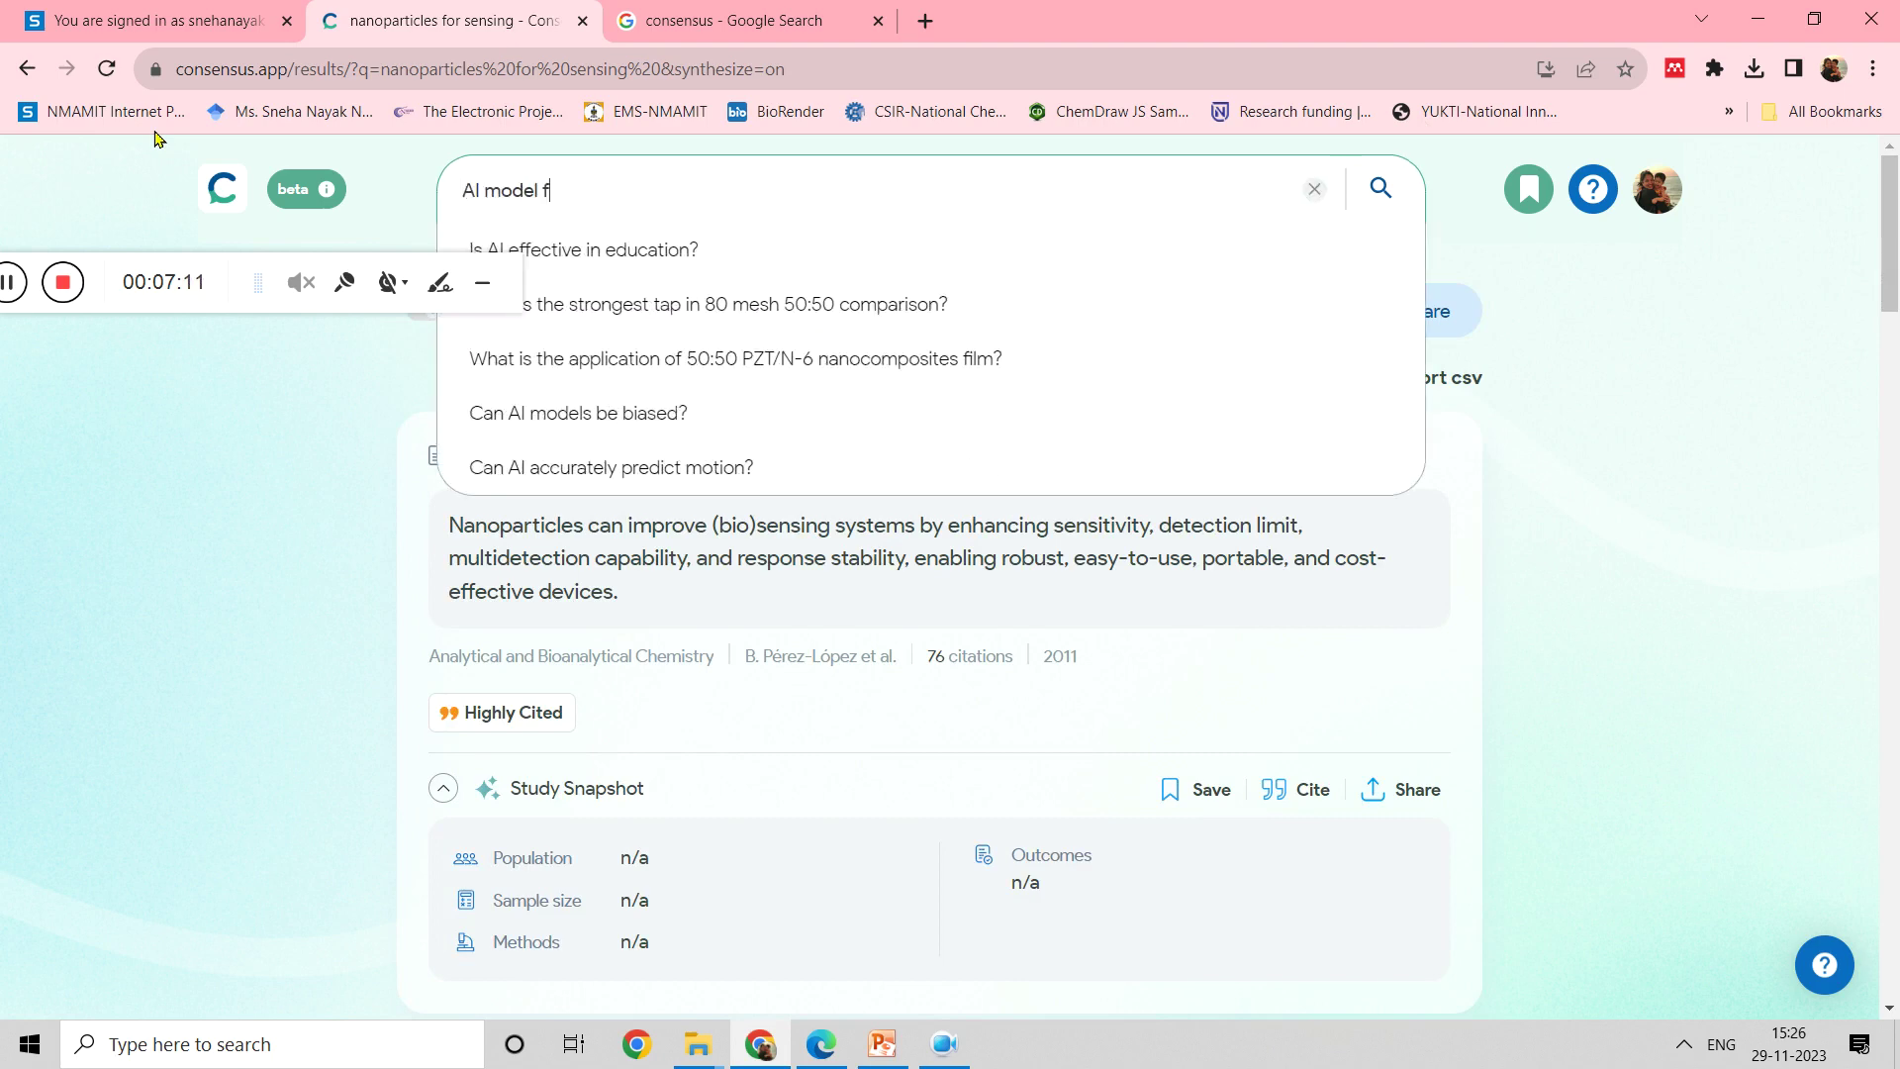
type("or dengue prediction a retrscpective study")
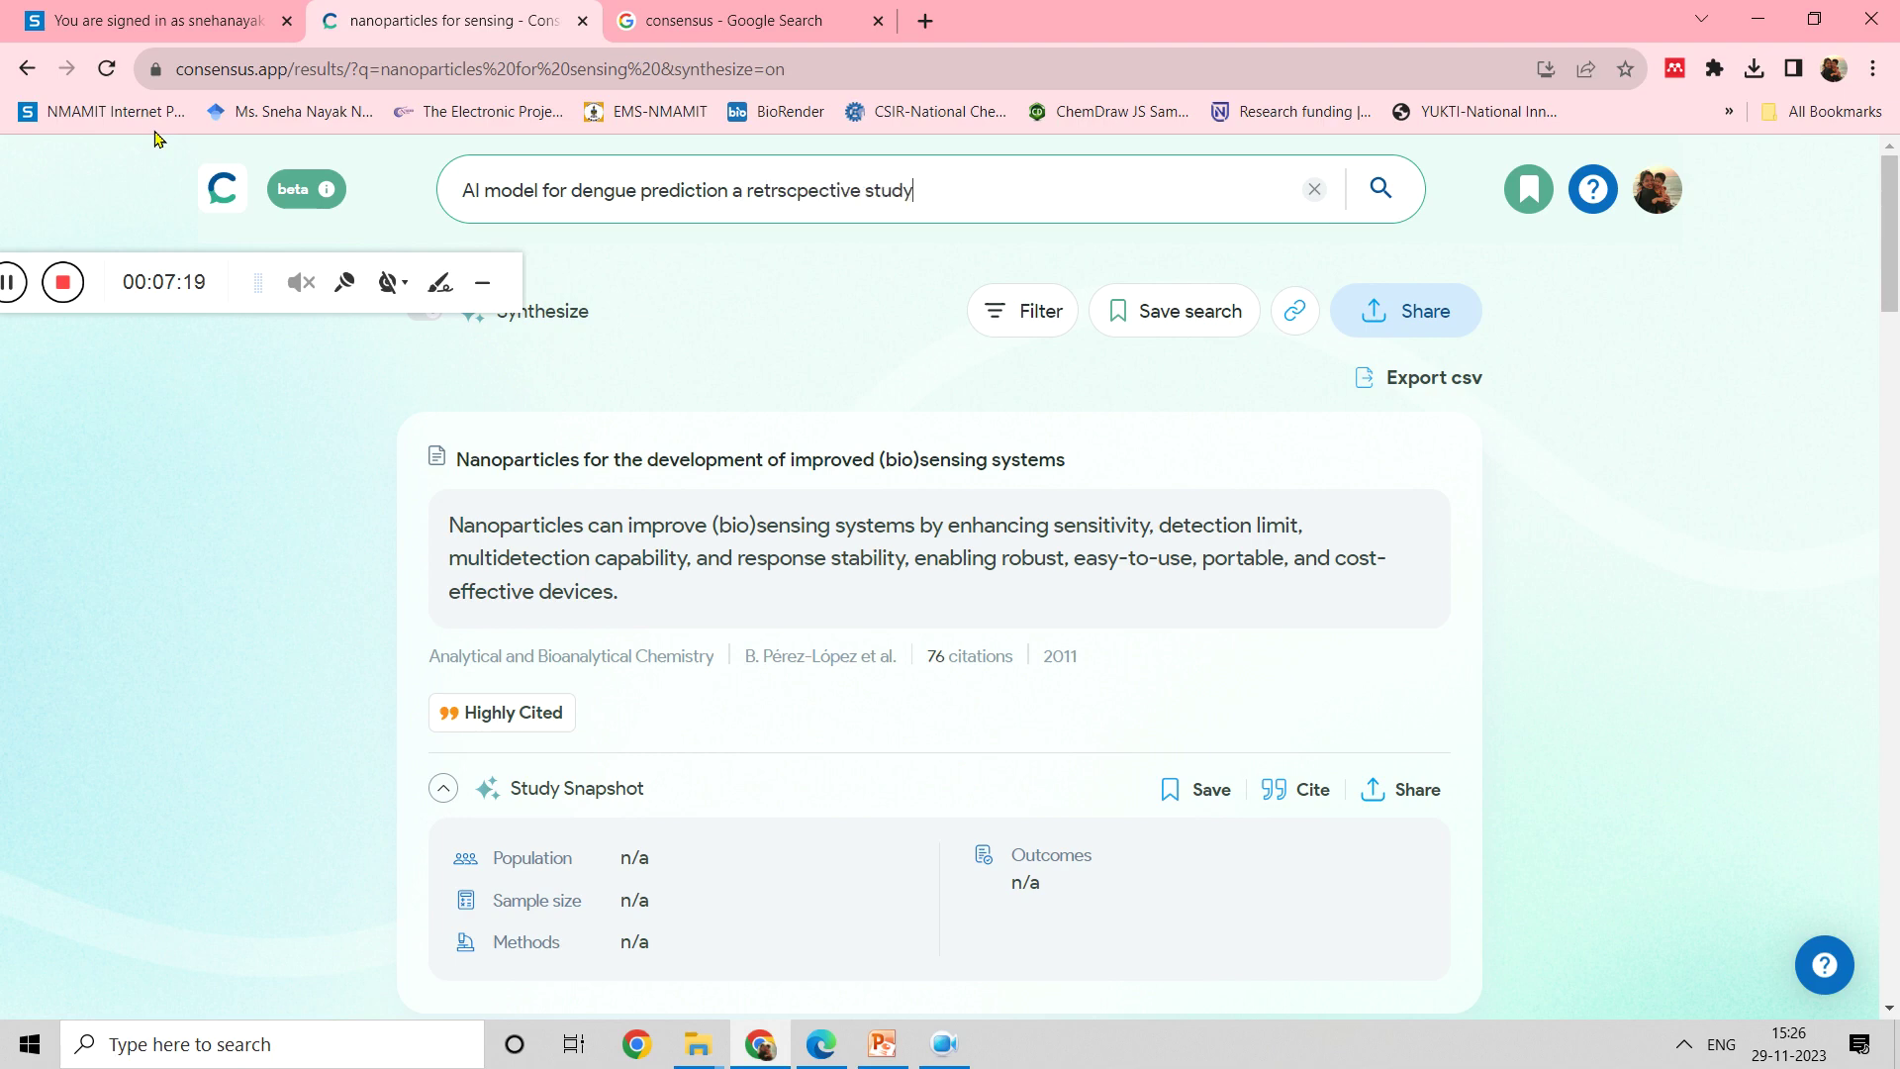
key("Return")
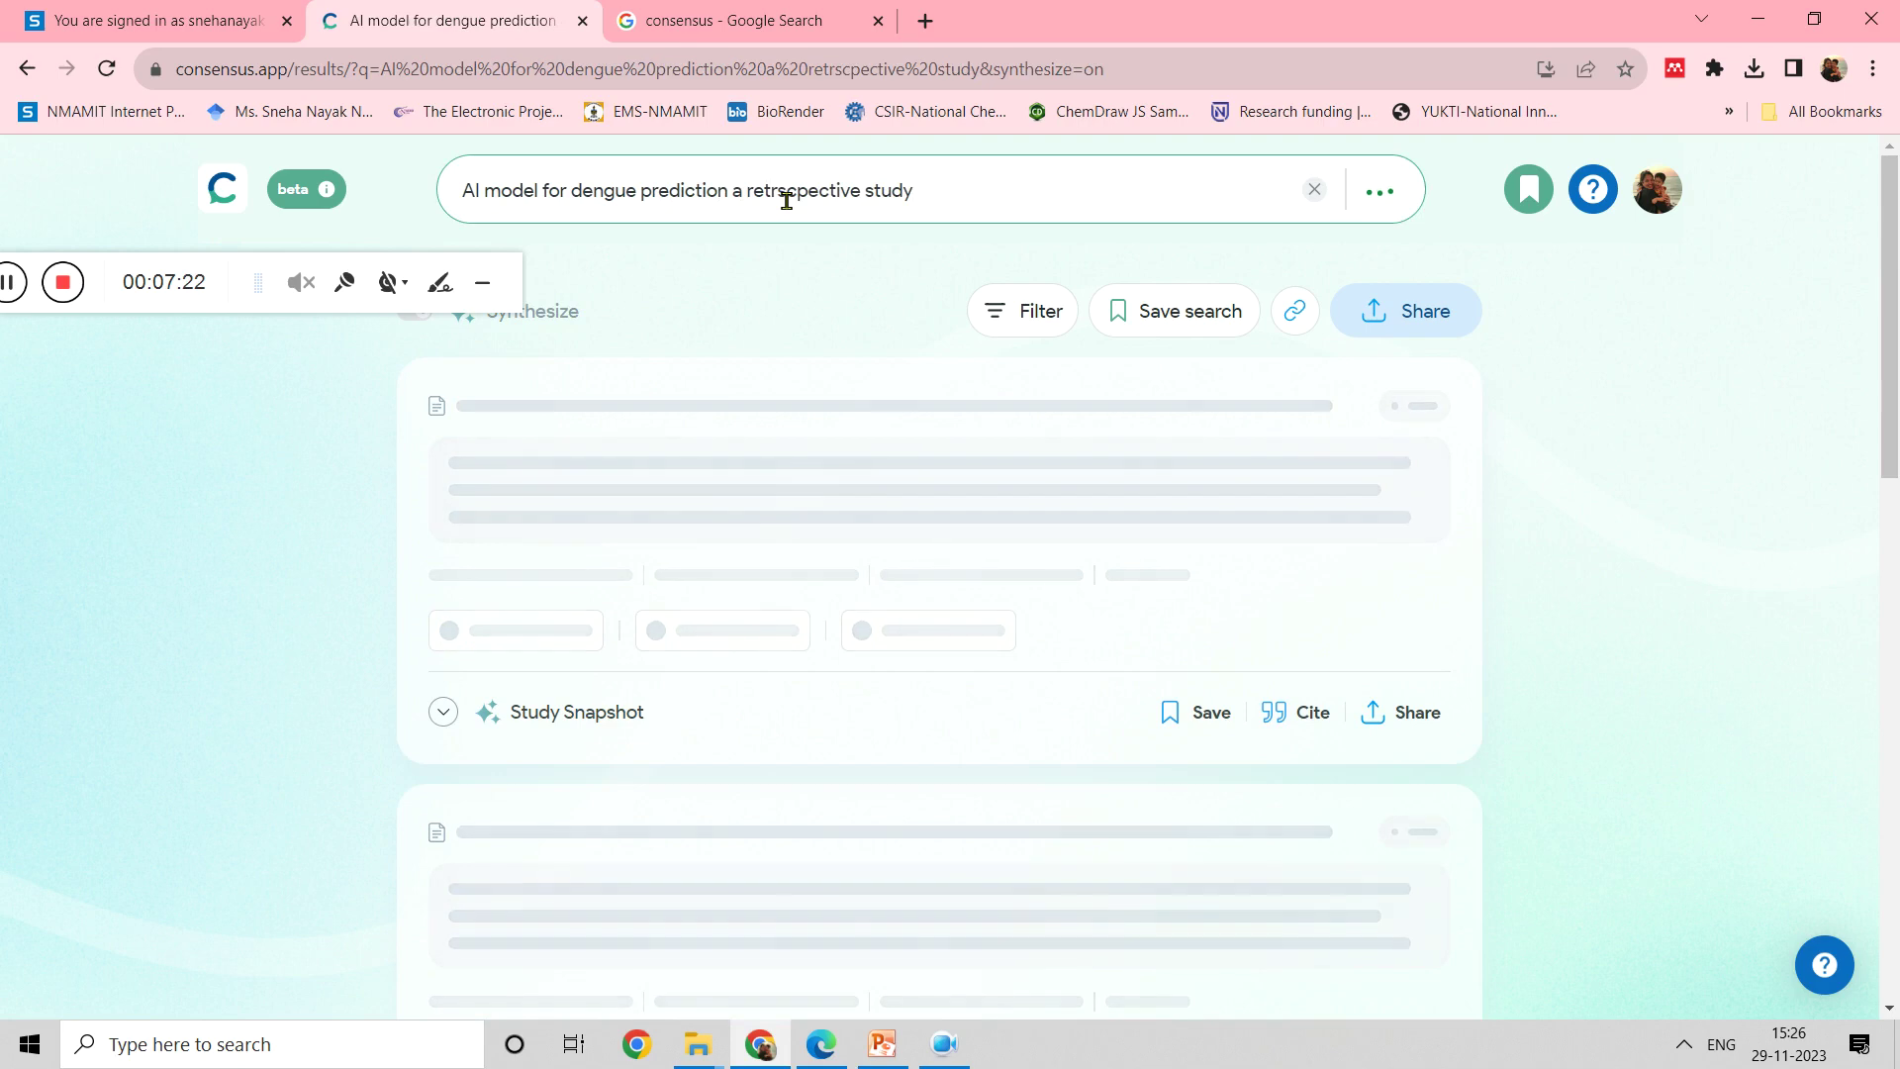
Correct the misspelled word in the query to "retrospective" and run the search again.
key("BackSpace")
type("o")
key("Delete")
type("s")
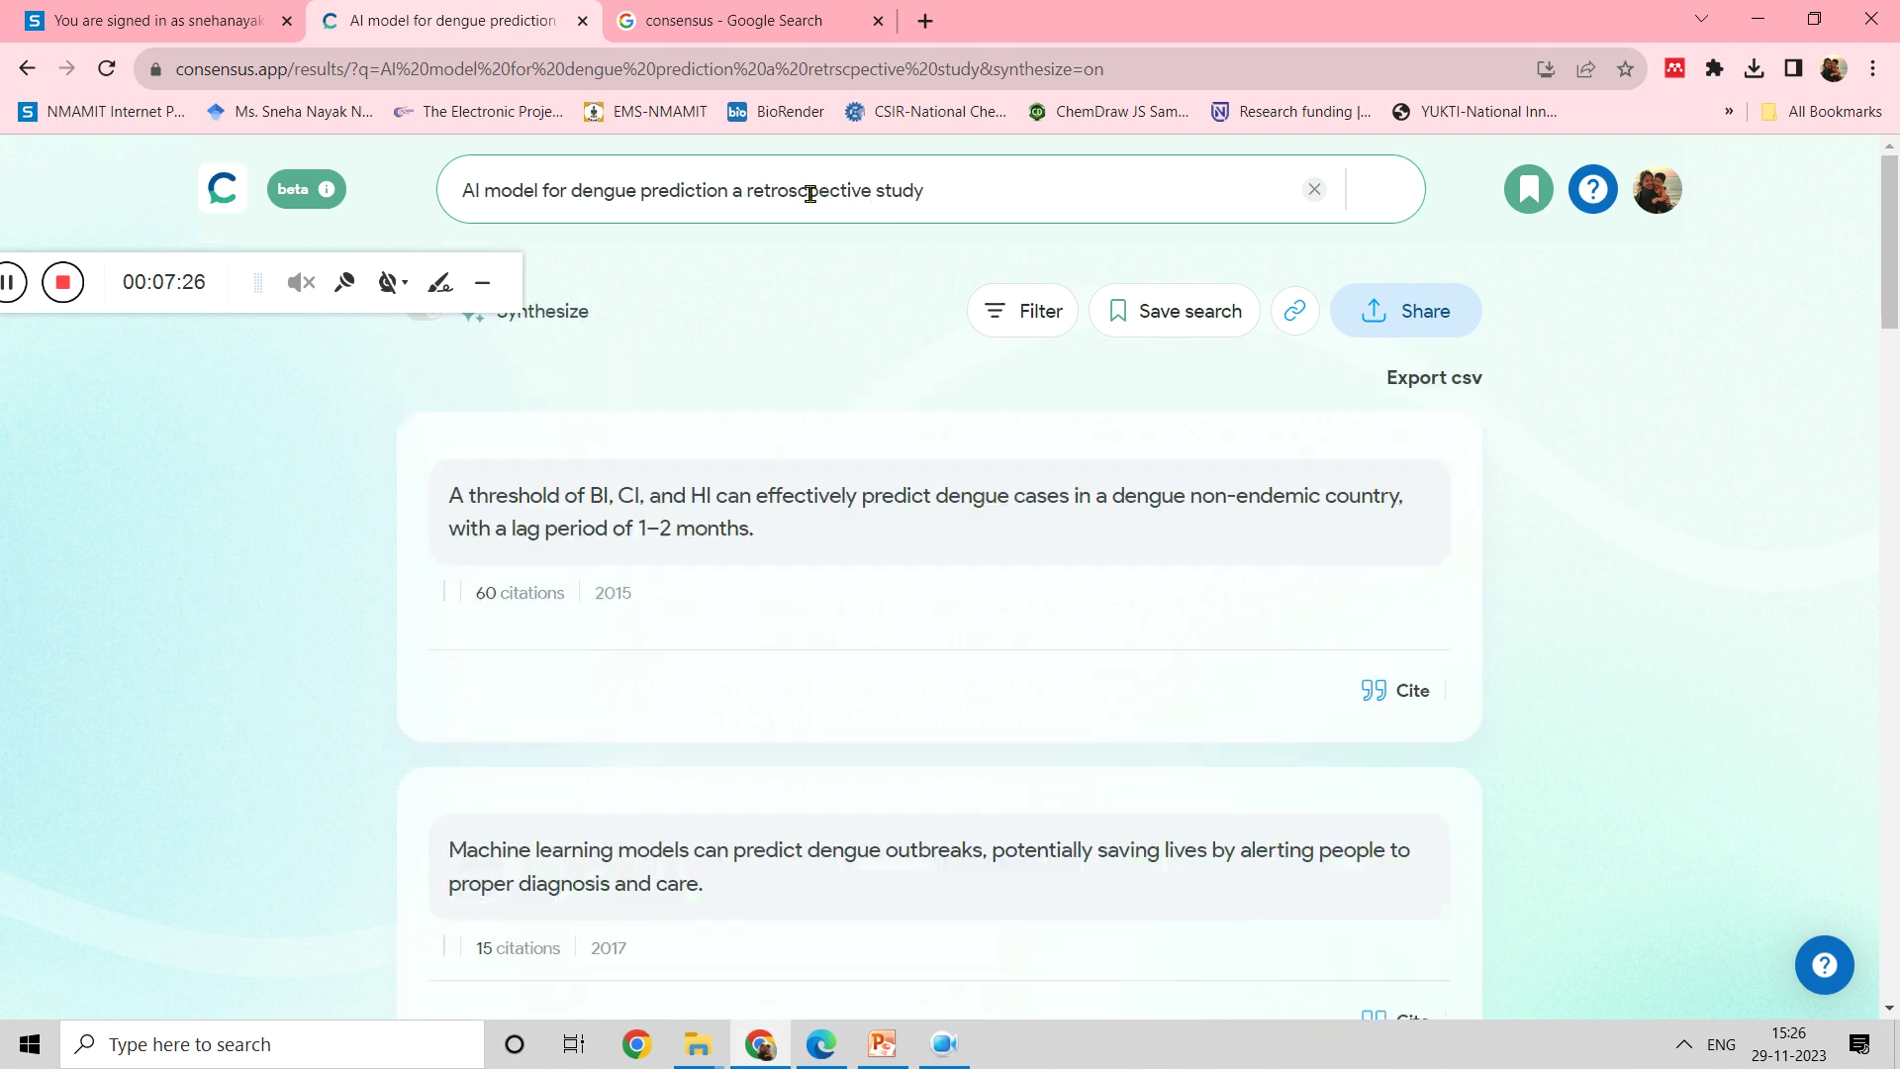
key("Delete")
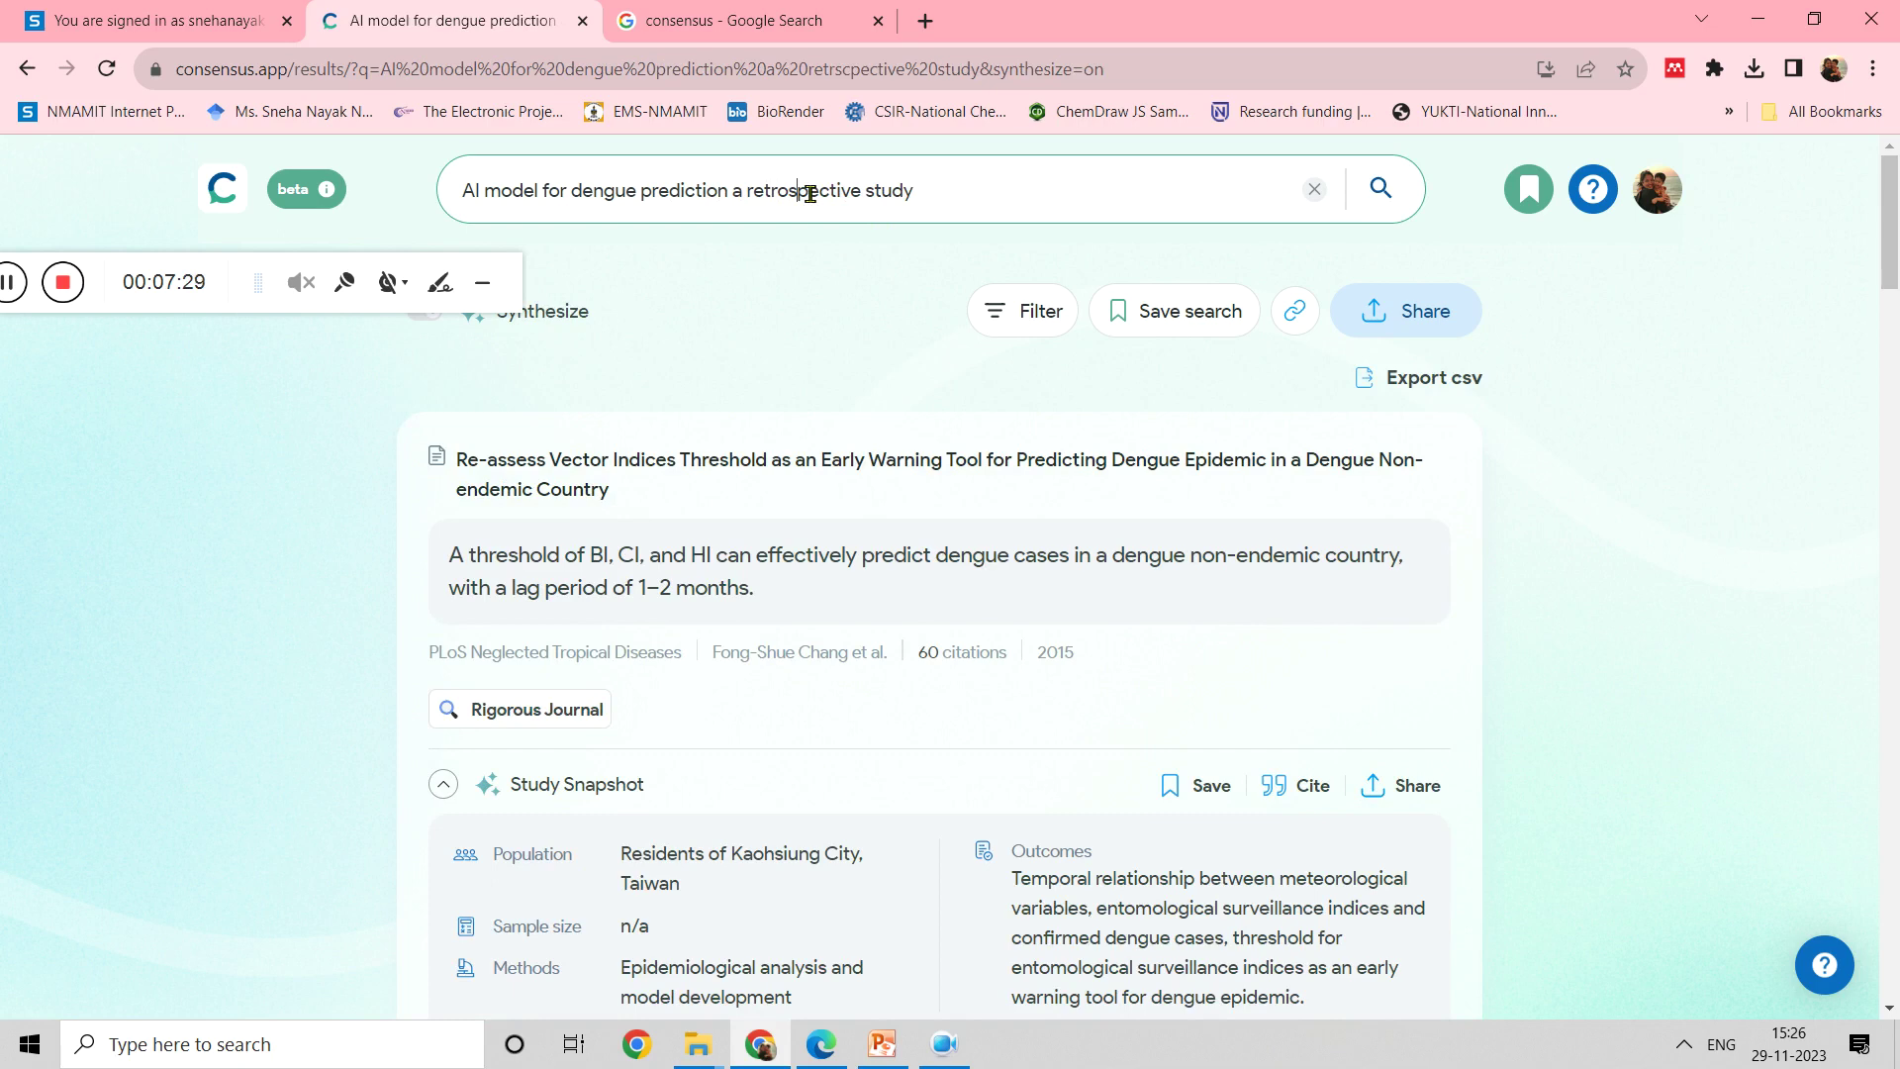
key("Return")
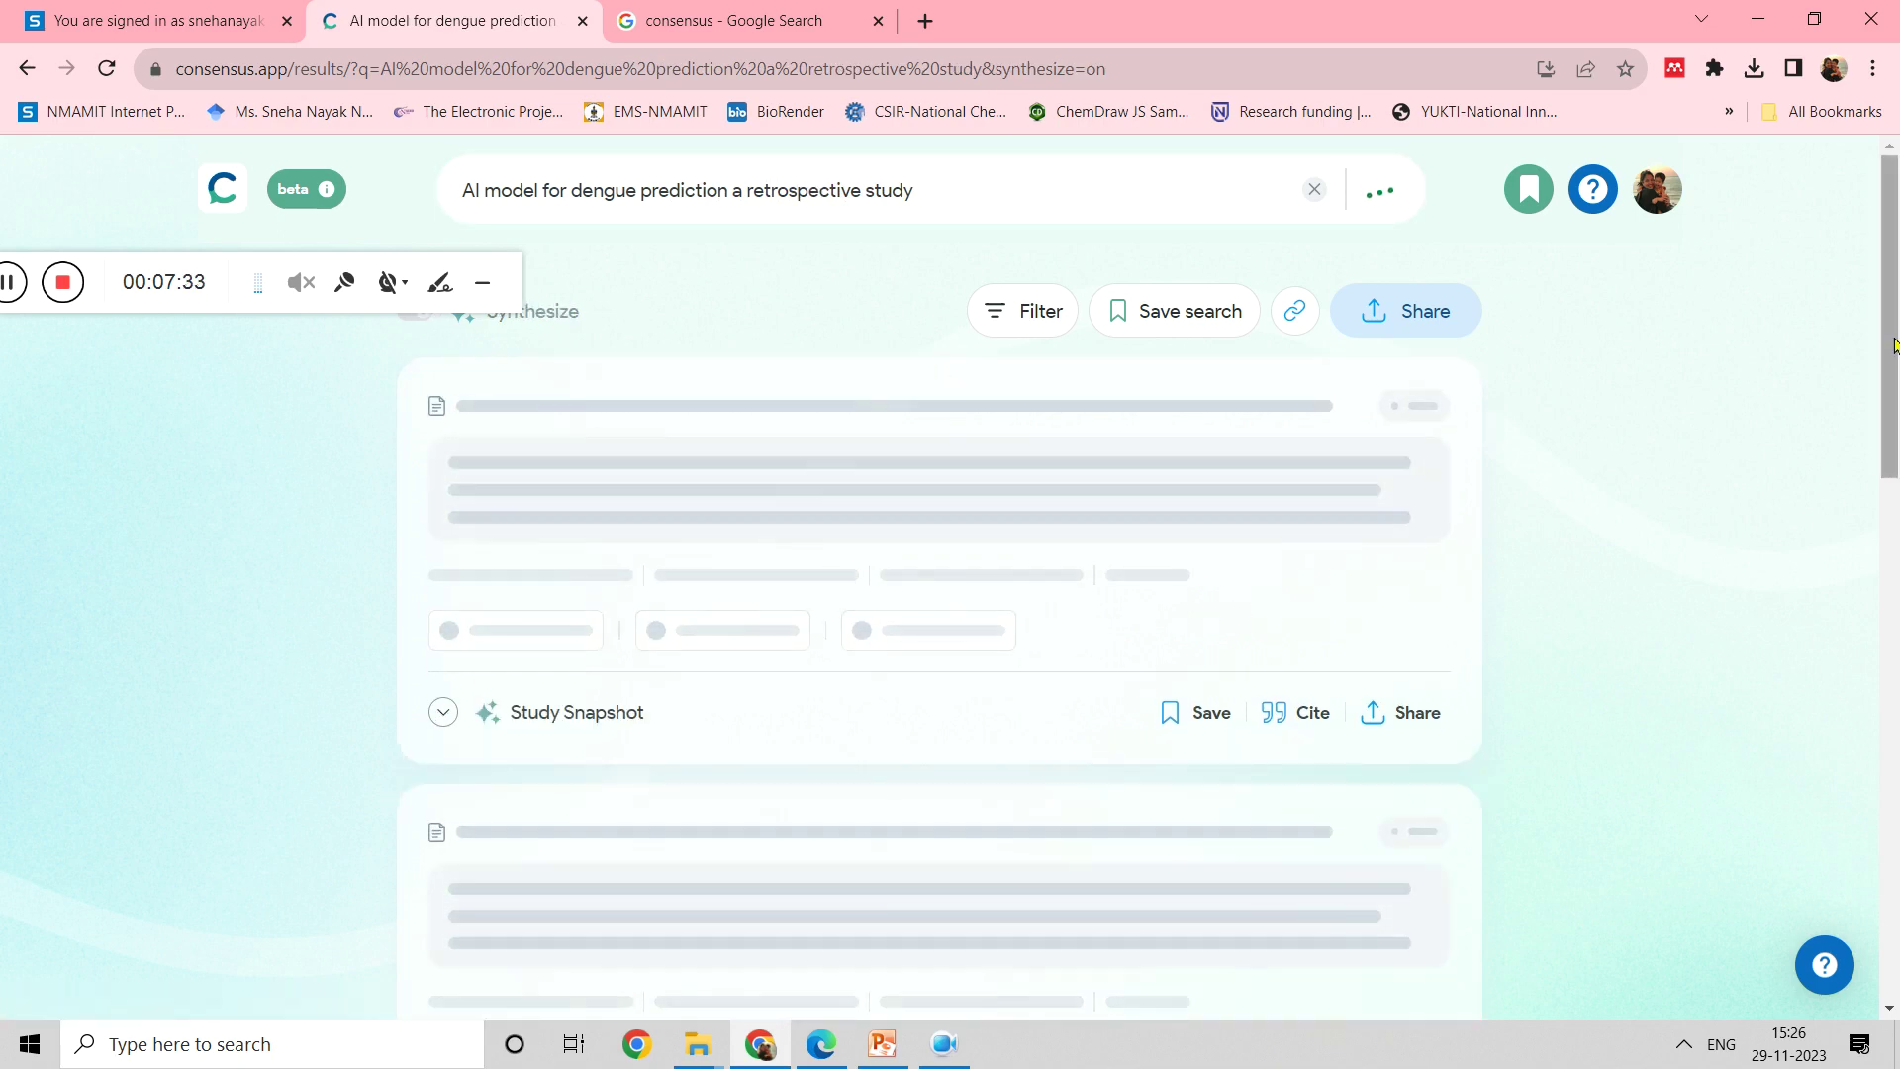
Look through the first dengue results and expand the Study Snapshot of "Prediction of mortality in severe dengue cases".
scroll(1892, 357, "down", 8)
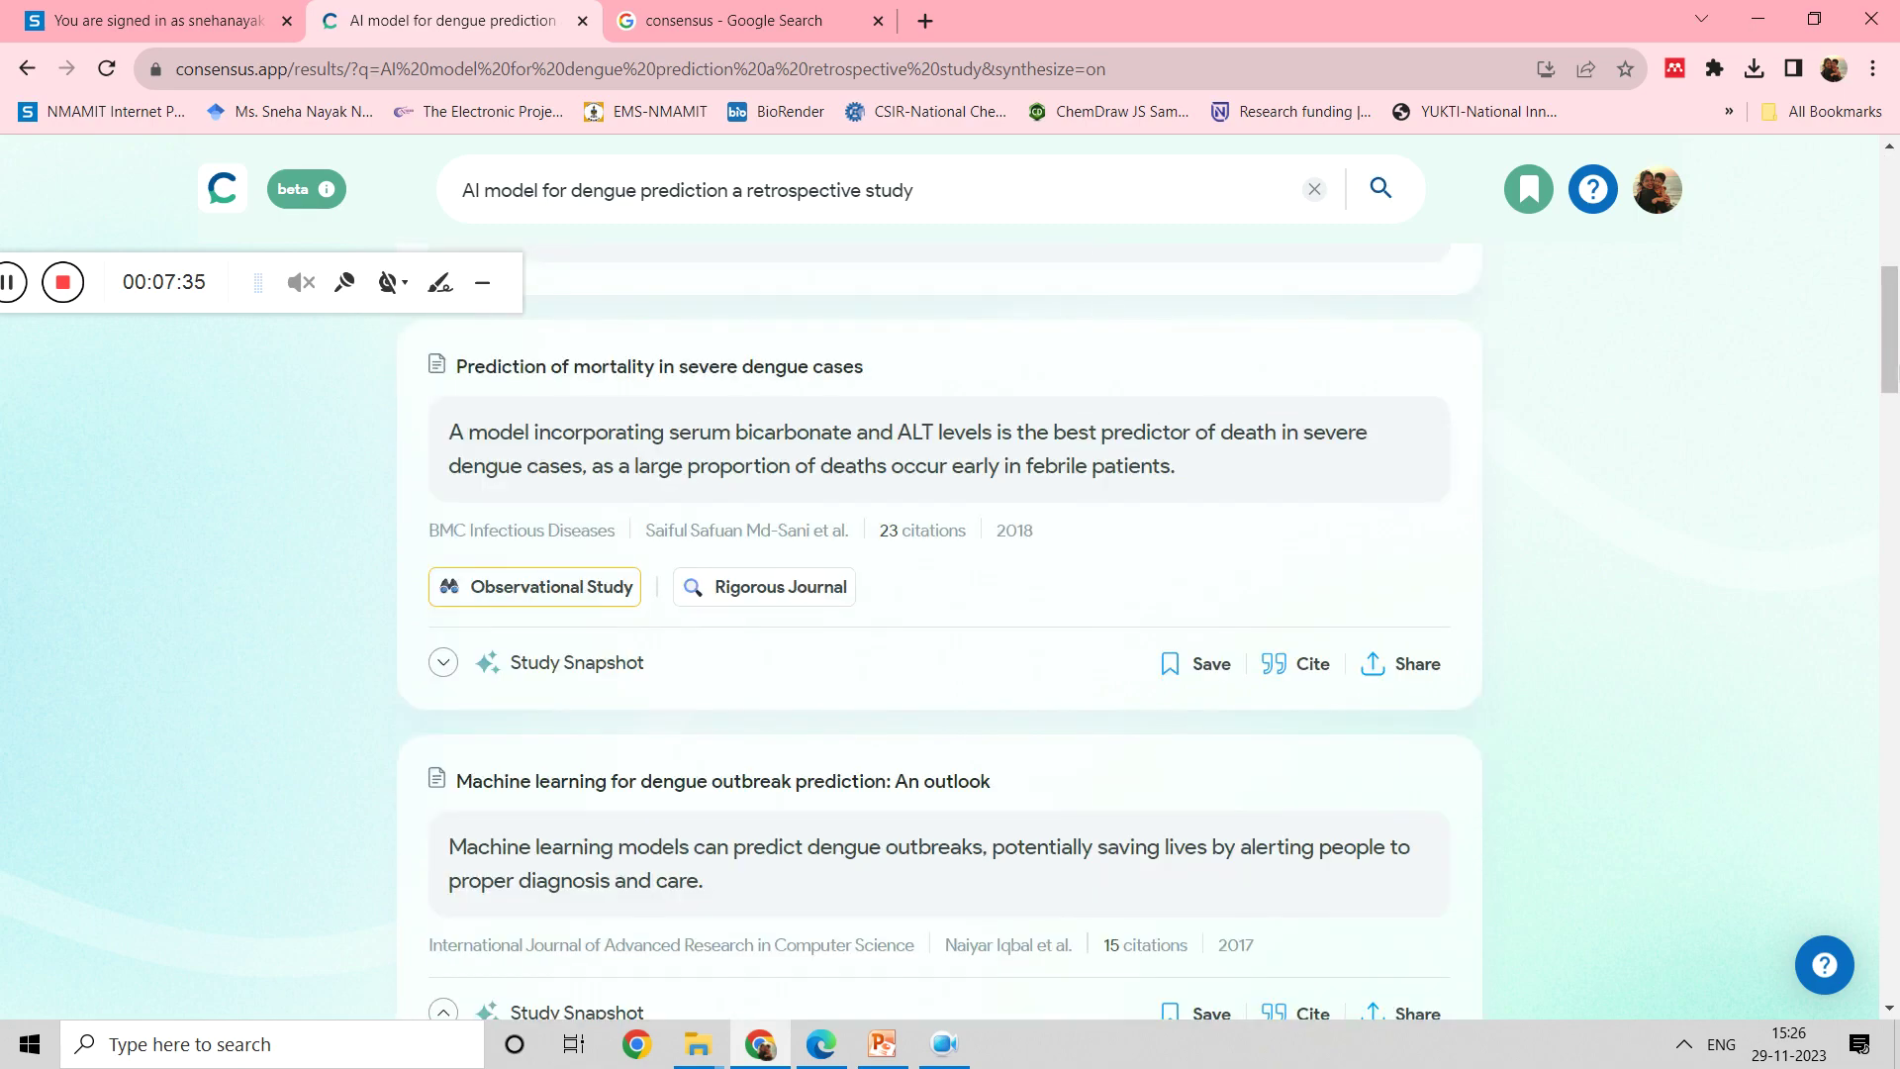
scroll(1892, 371, "up", 6)
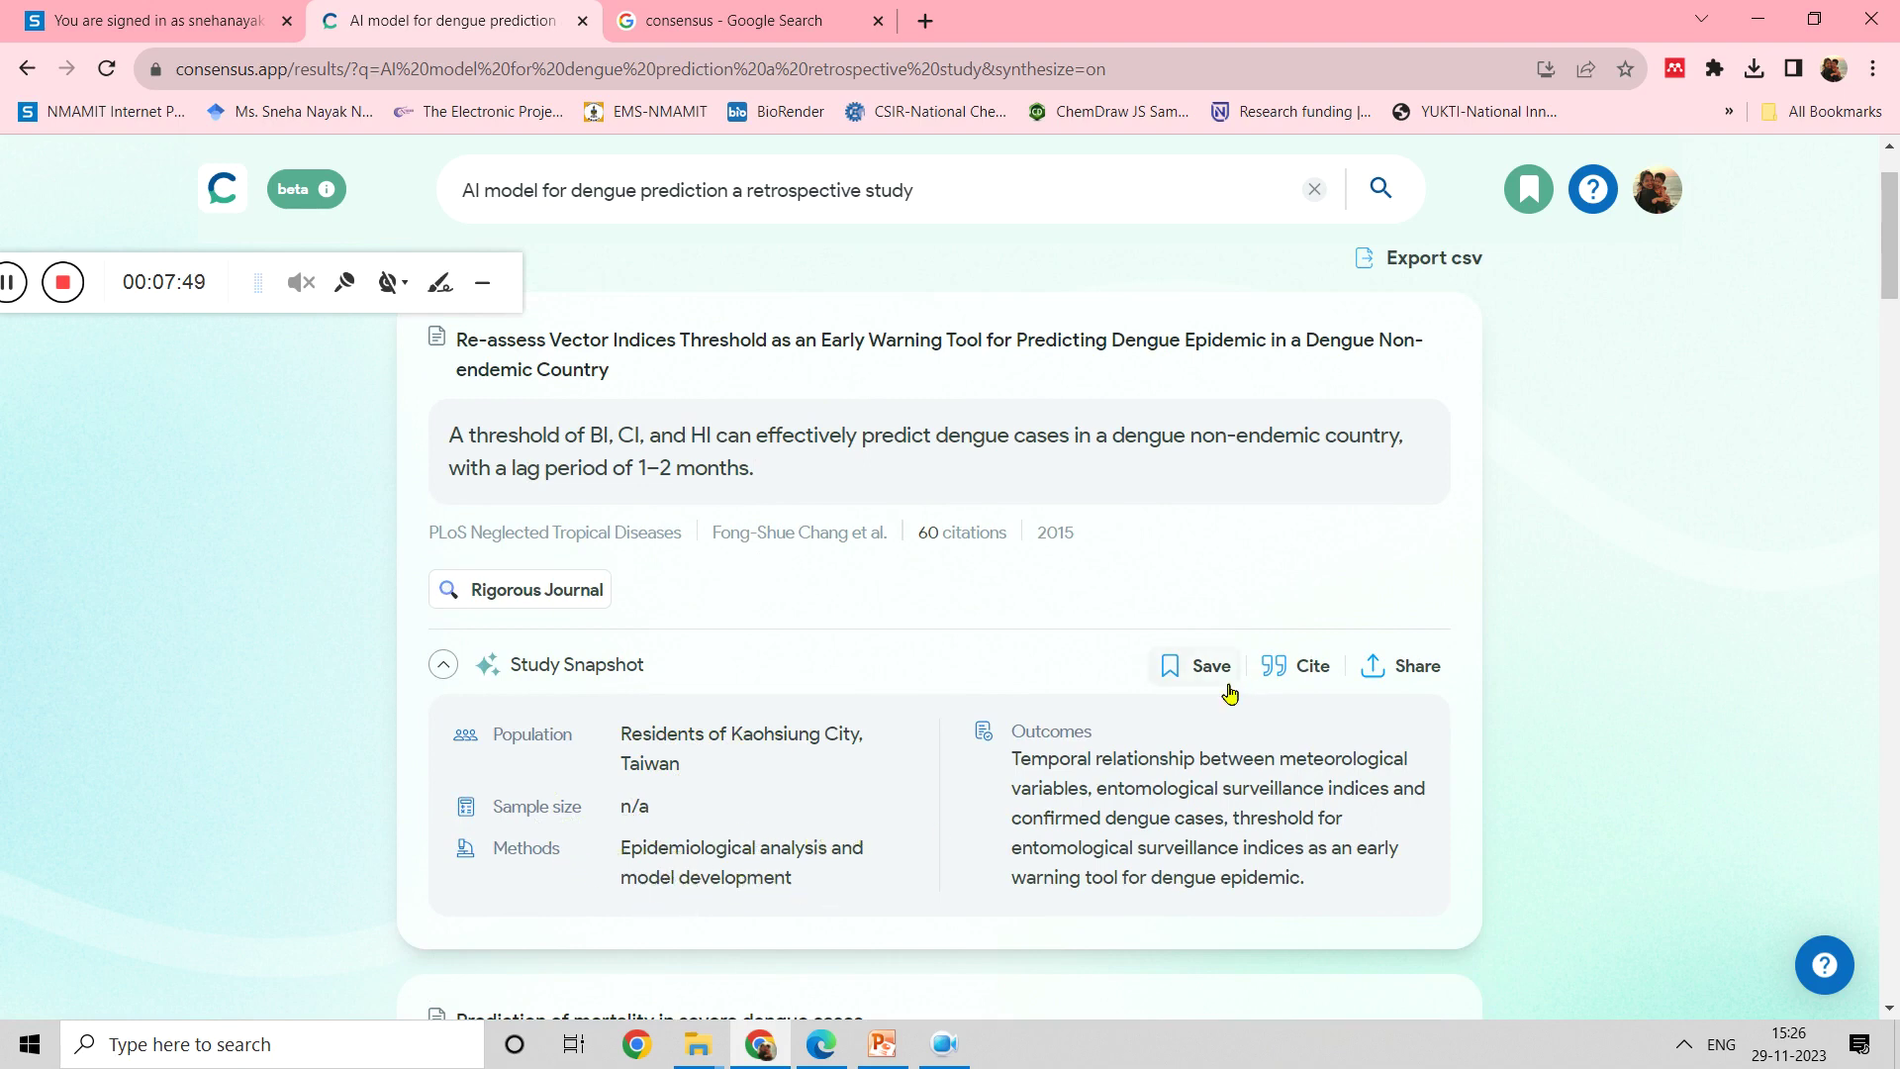
scroll(1894, 255, "down", 6)
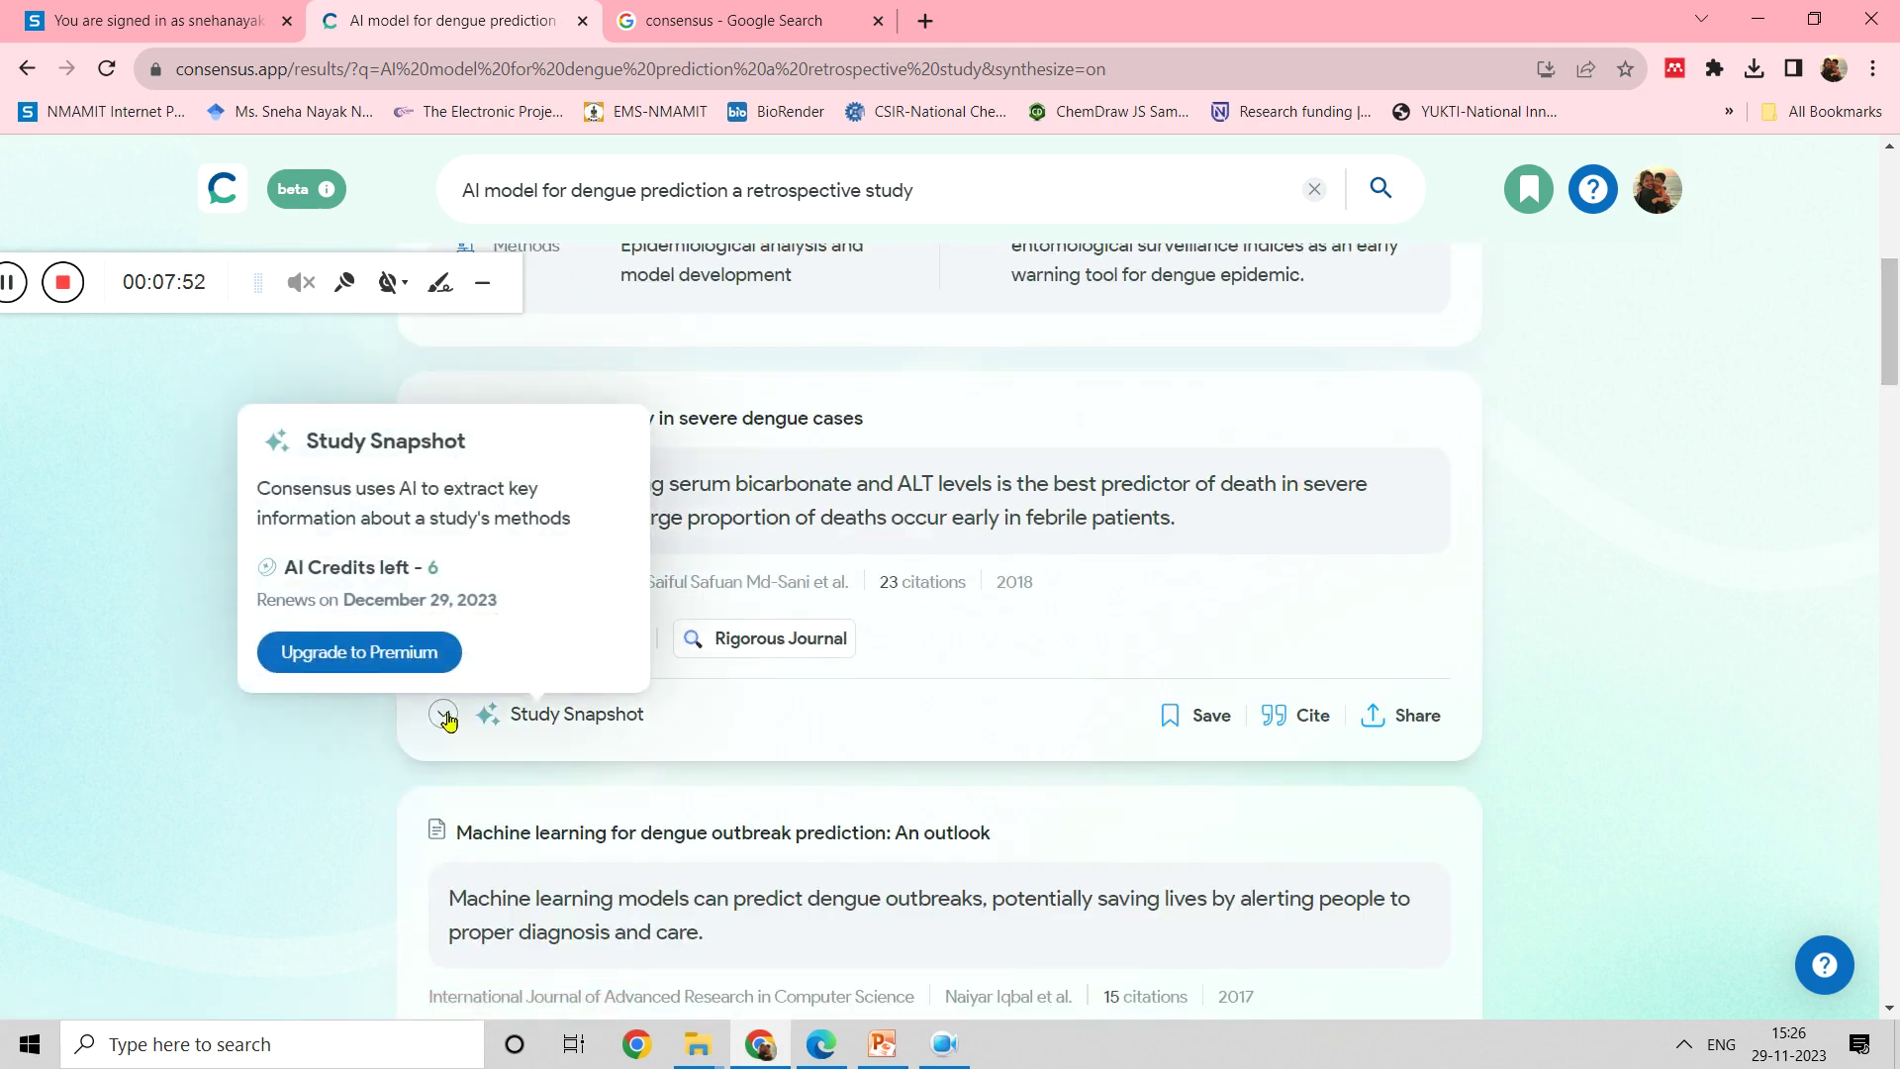
left_click(445, 716)
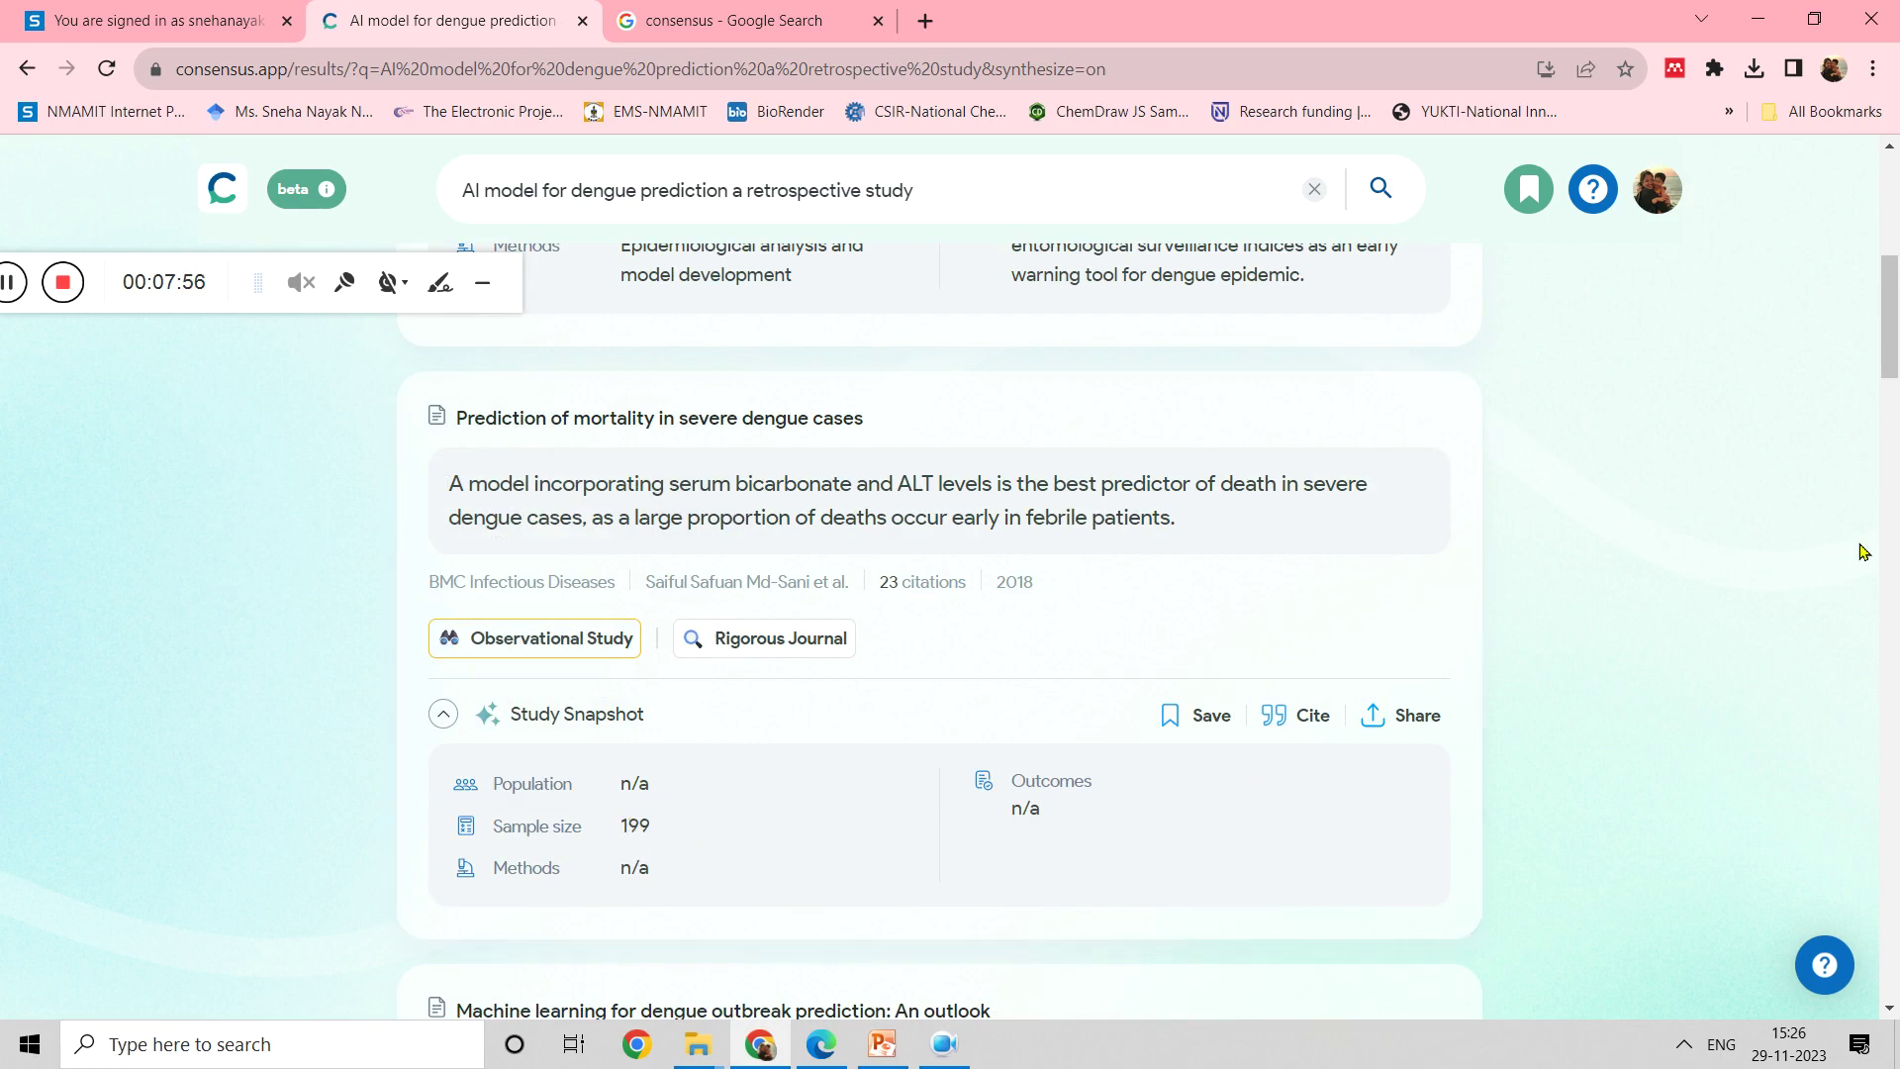
Expand the Study Snapshots of the East Delhi dengue incidence study and the Dhaka city climatic factors study.
scroll(1890, 327, "down", 4)
scroll(851, 623, "down", 4)
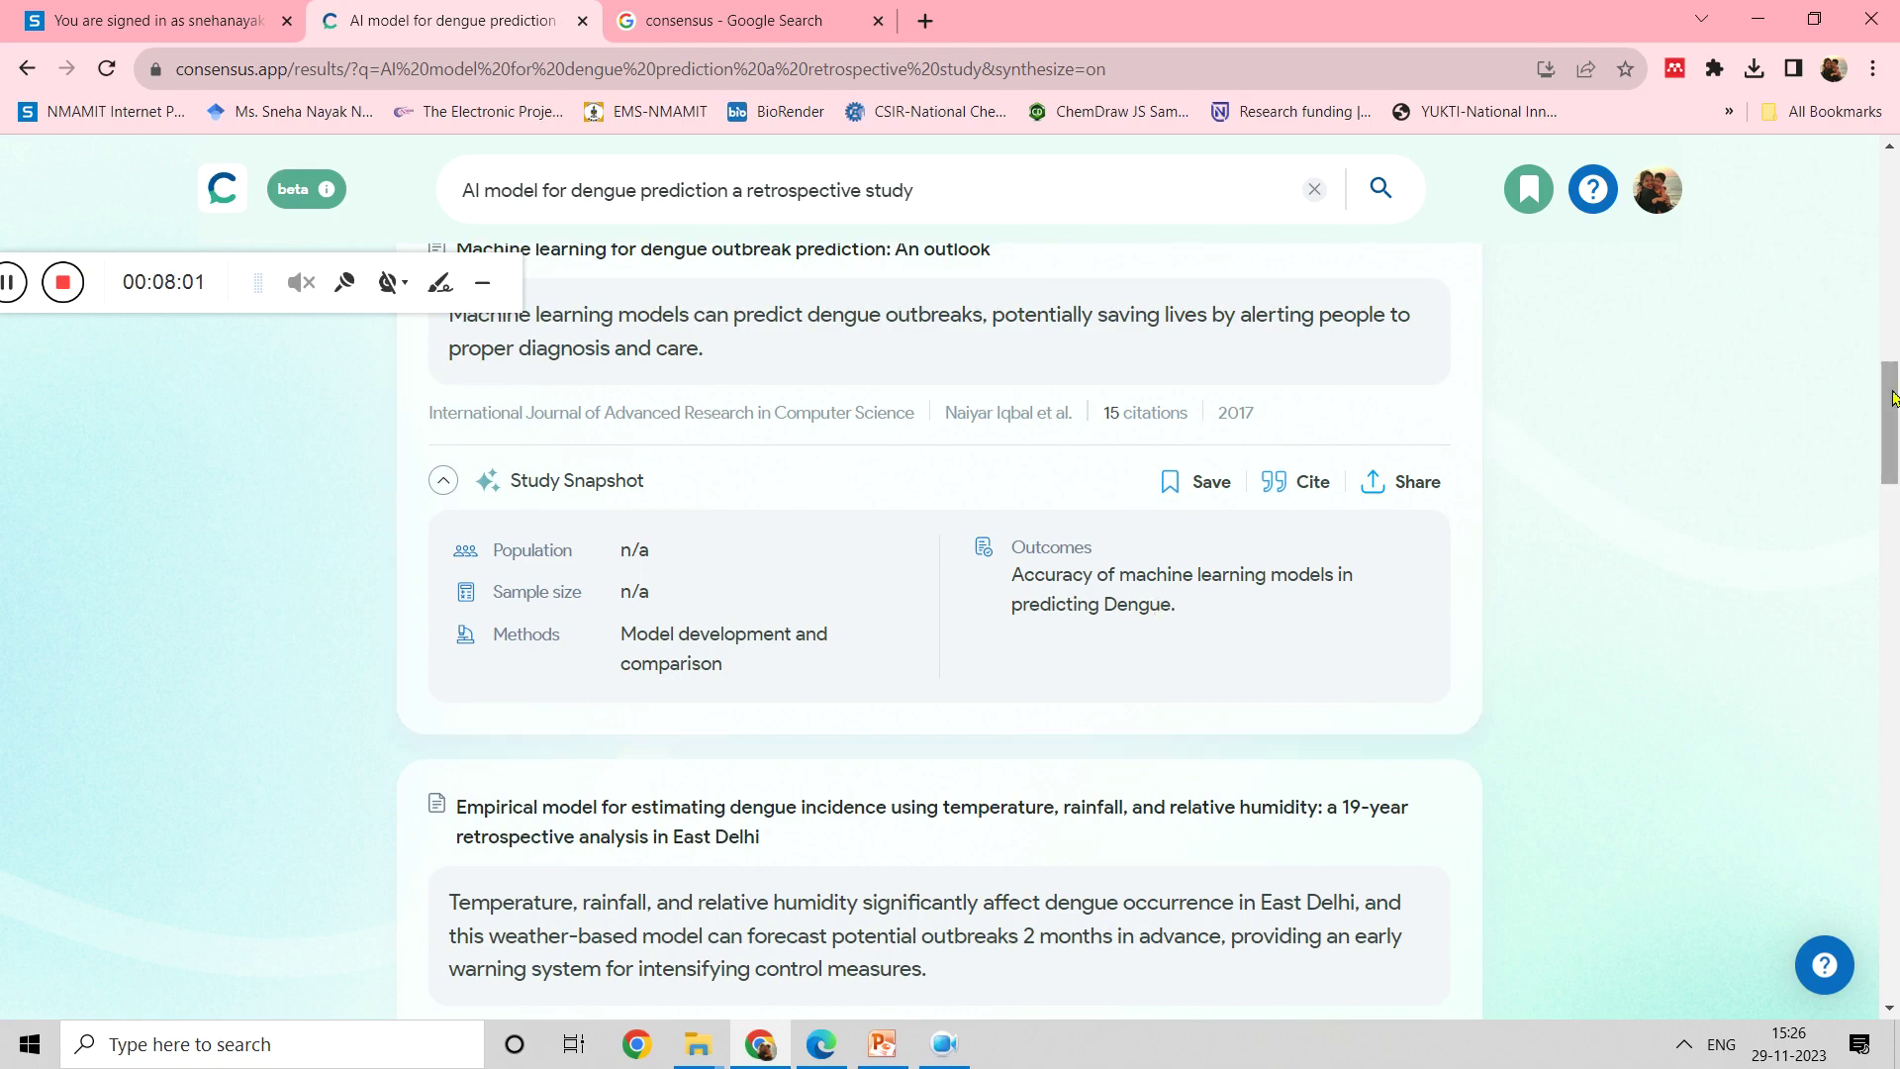
scroll(1373, 647, "down", 6)
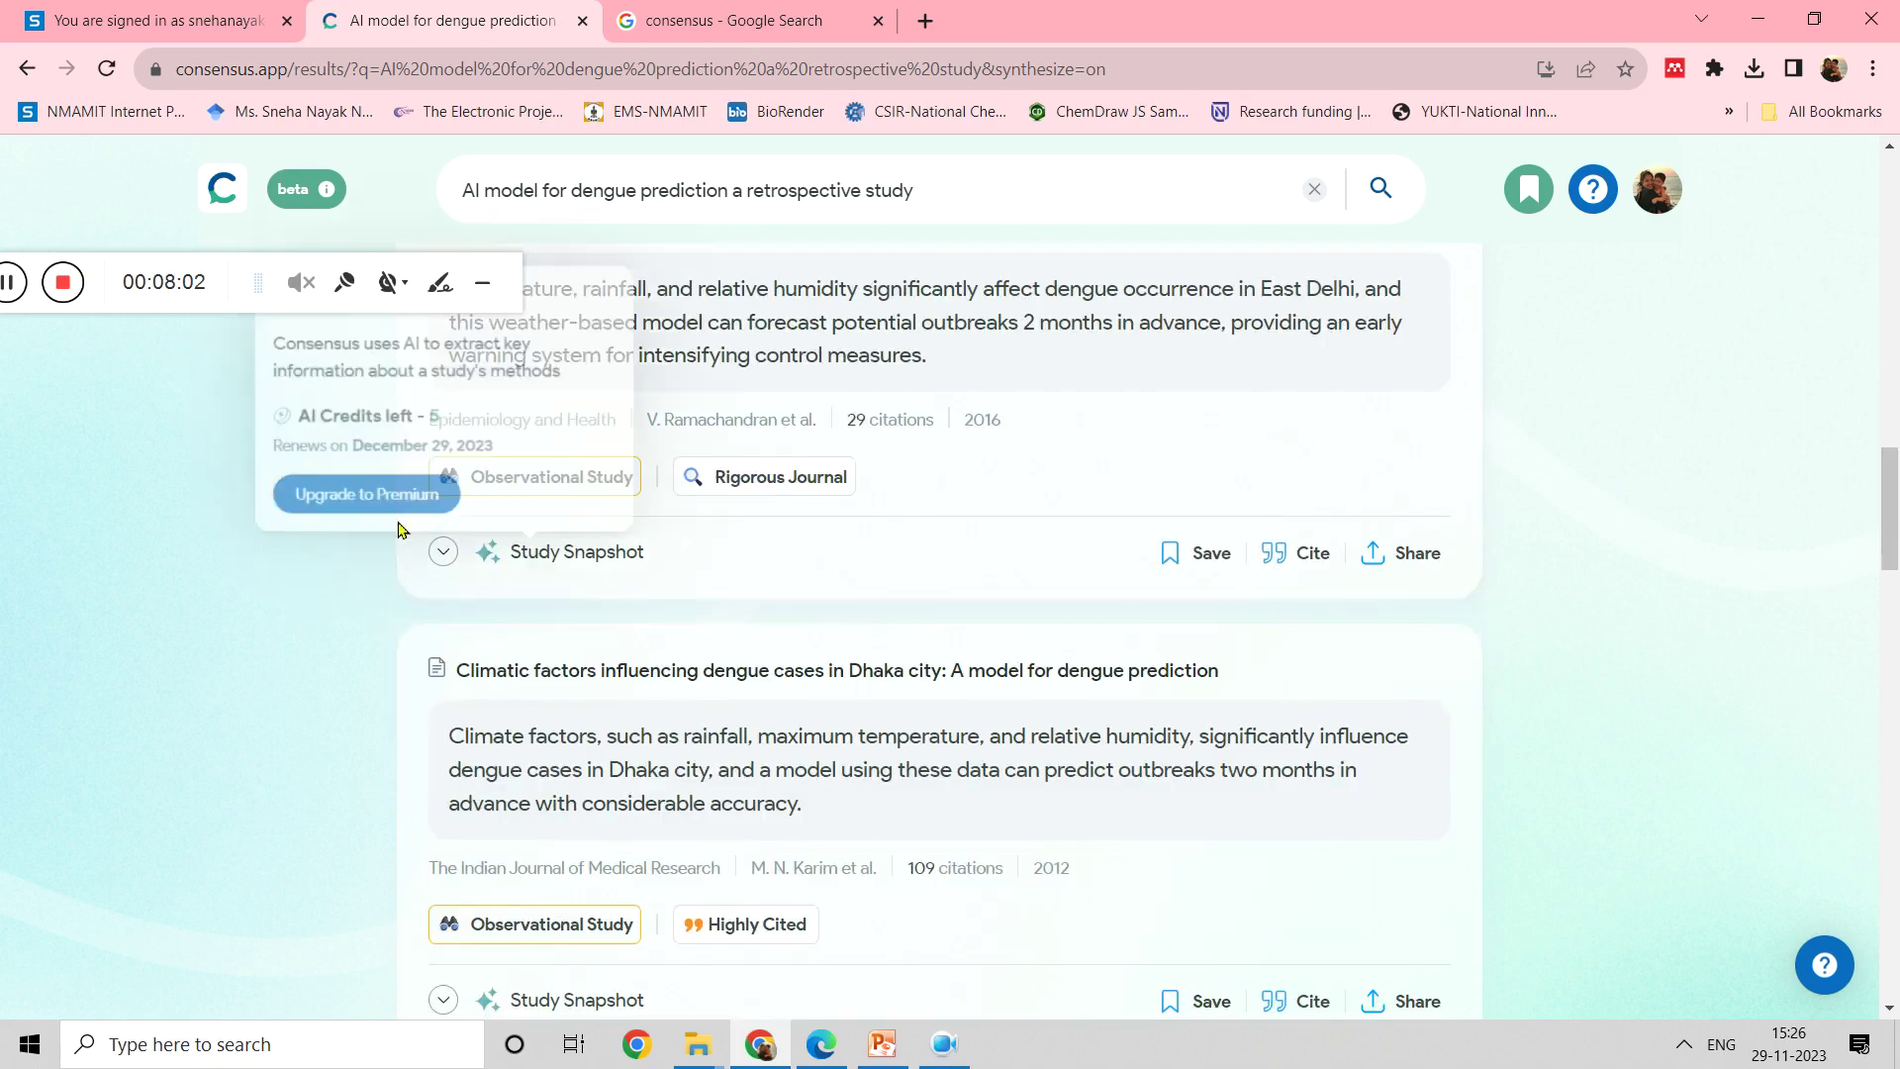
left_click(442, 552)
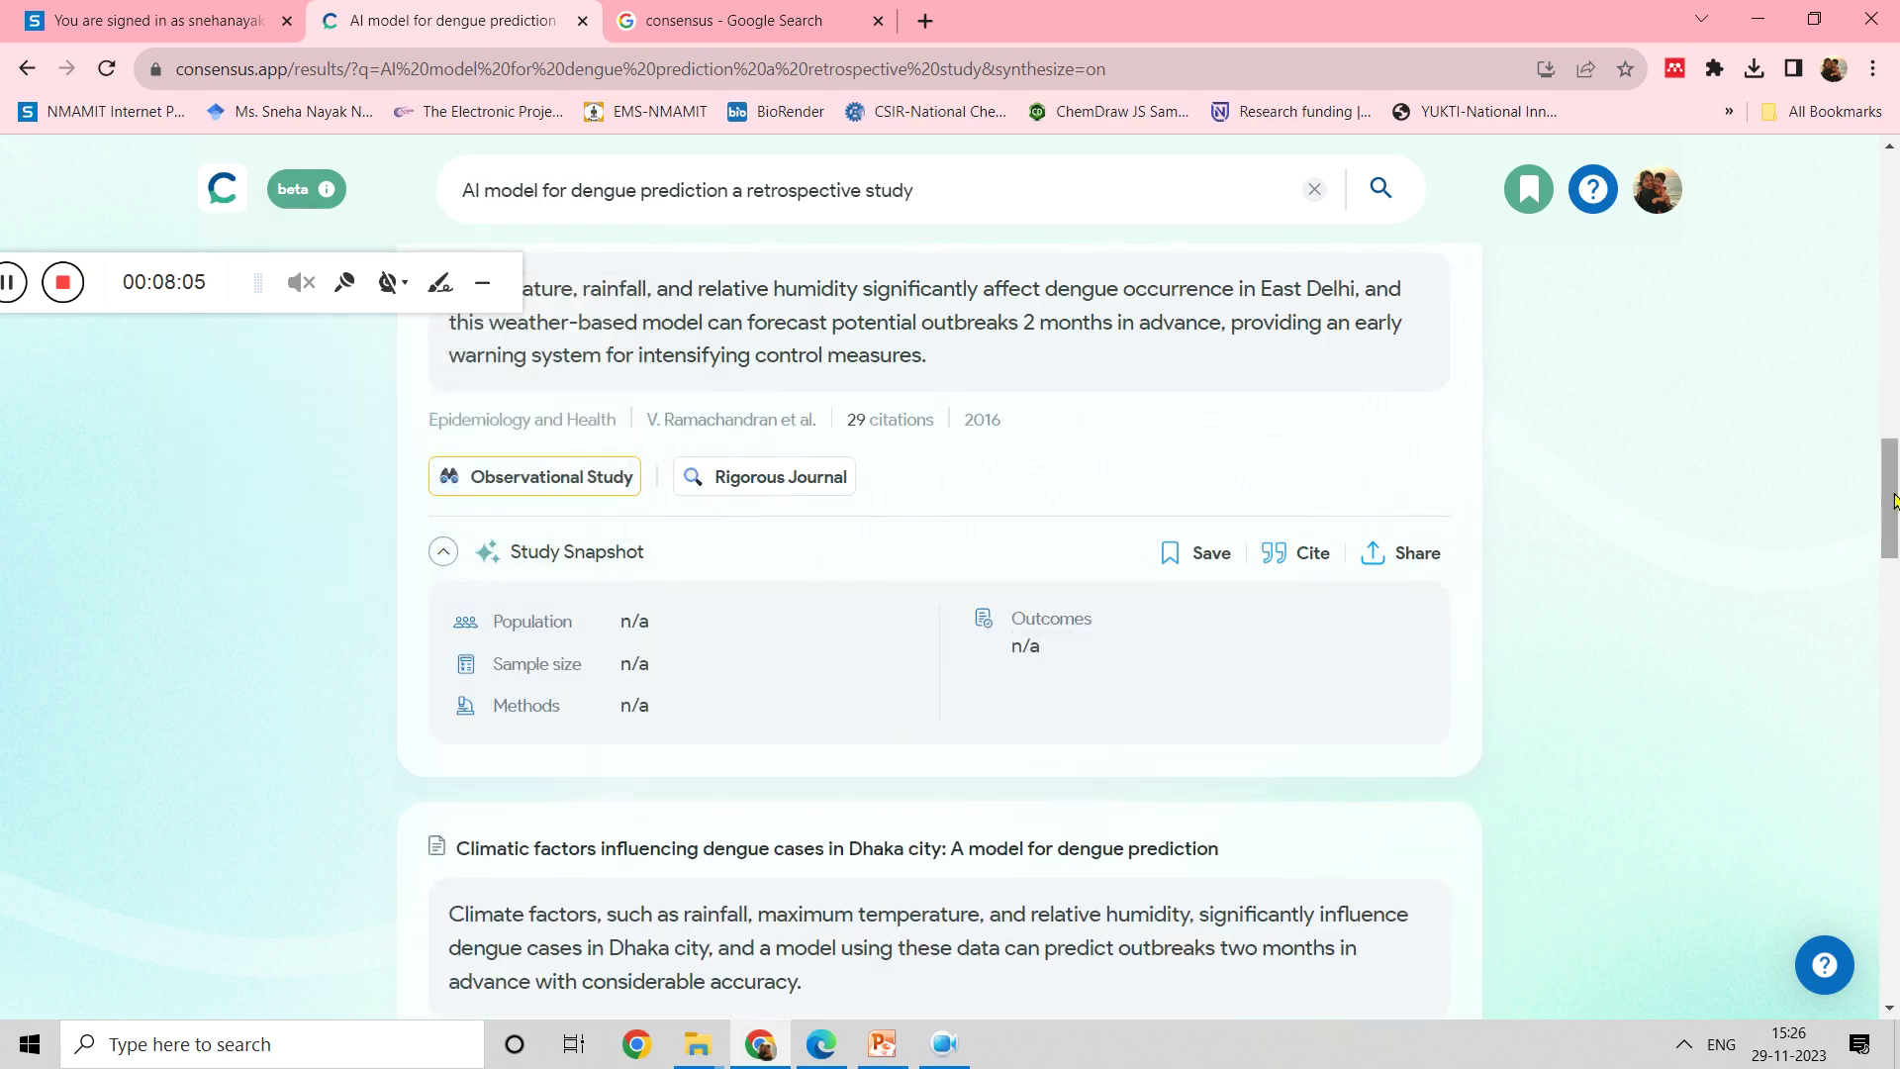
scroll(869, 589, "down", 8)
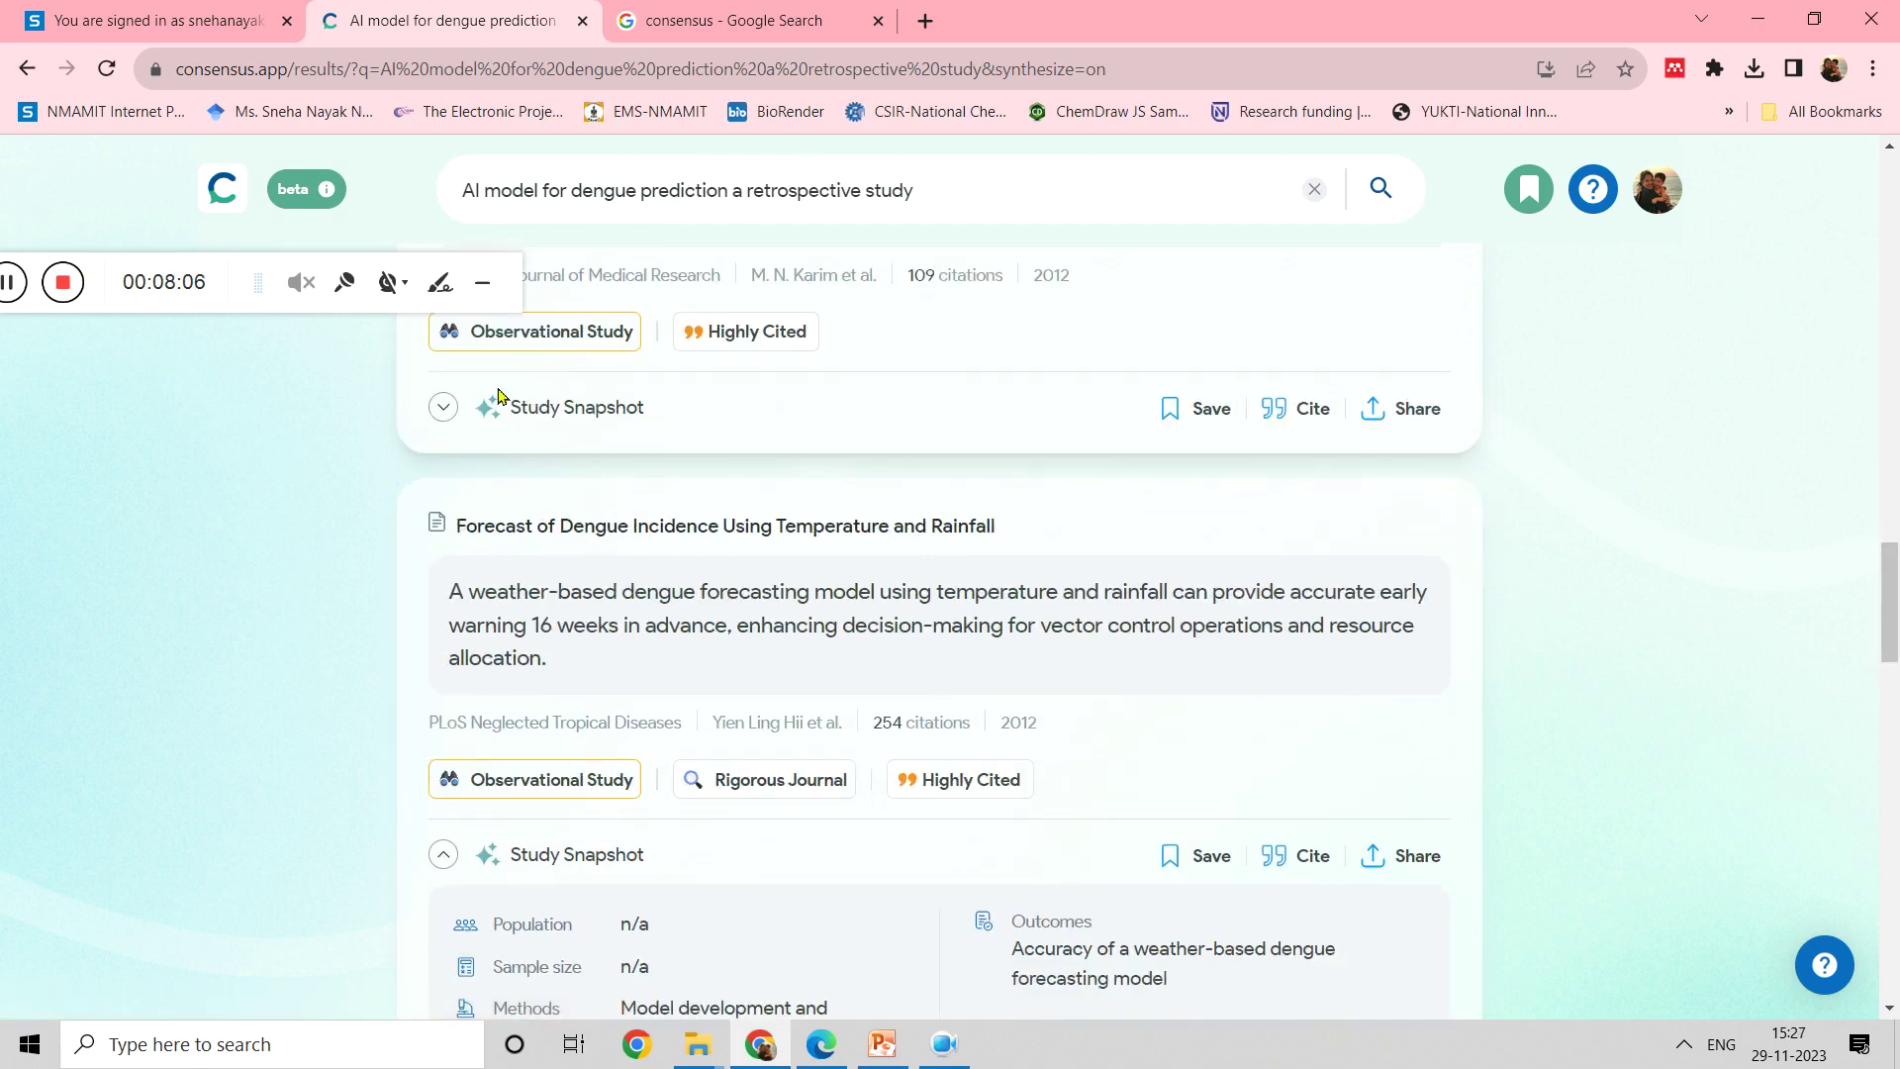
left_click(443, 407)
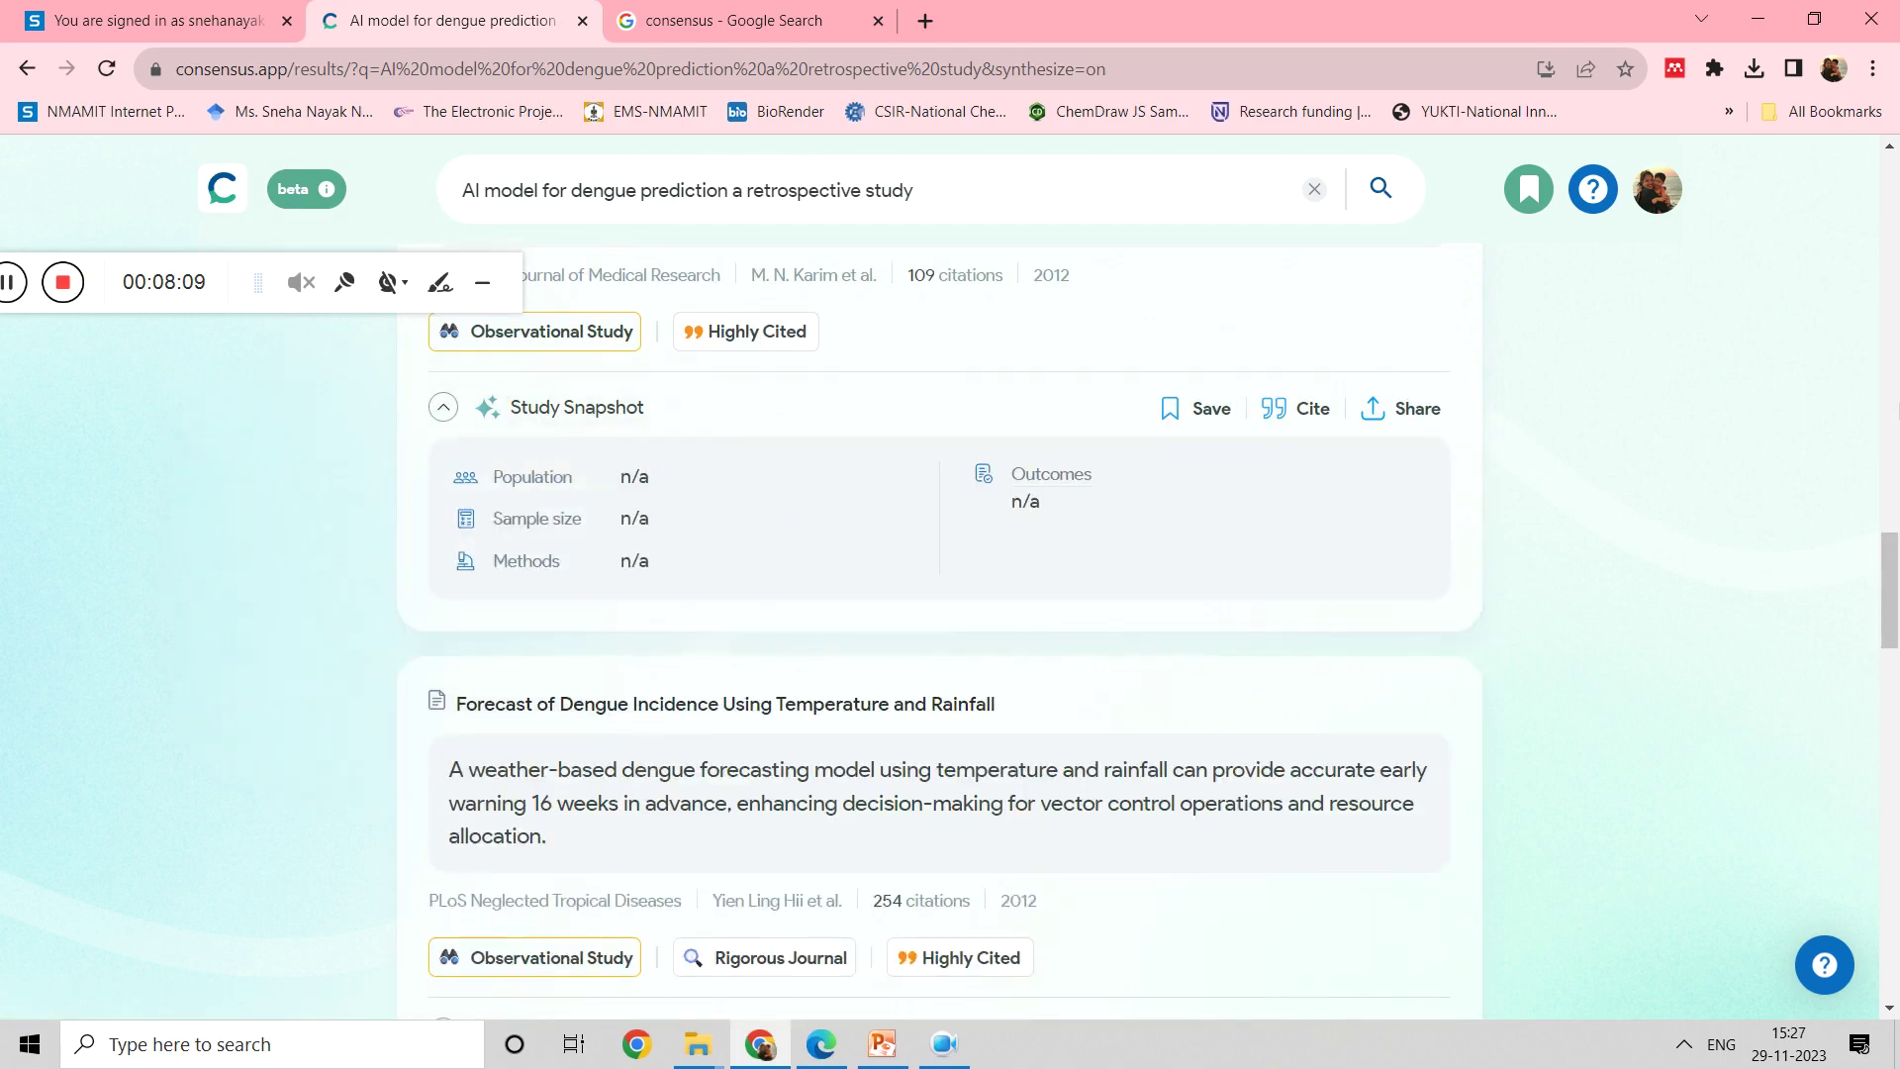
Expand the Study Snapshot of "Multivariable prediction model for predicting deaths in severe dengue cases".
left_click_drag(1888, 539, 1781, 633)
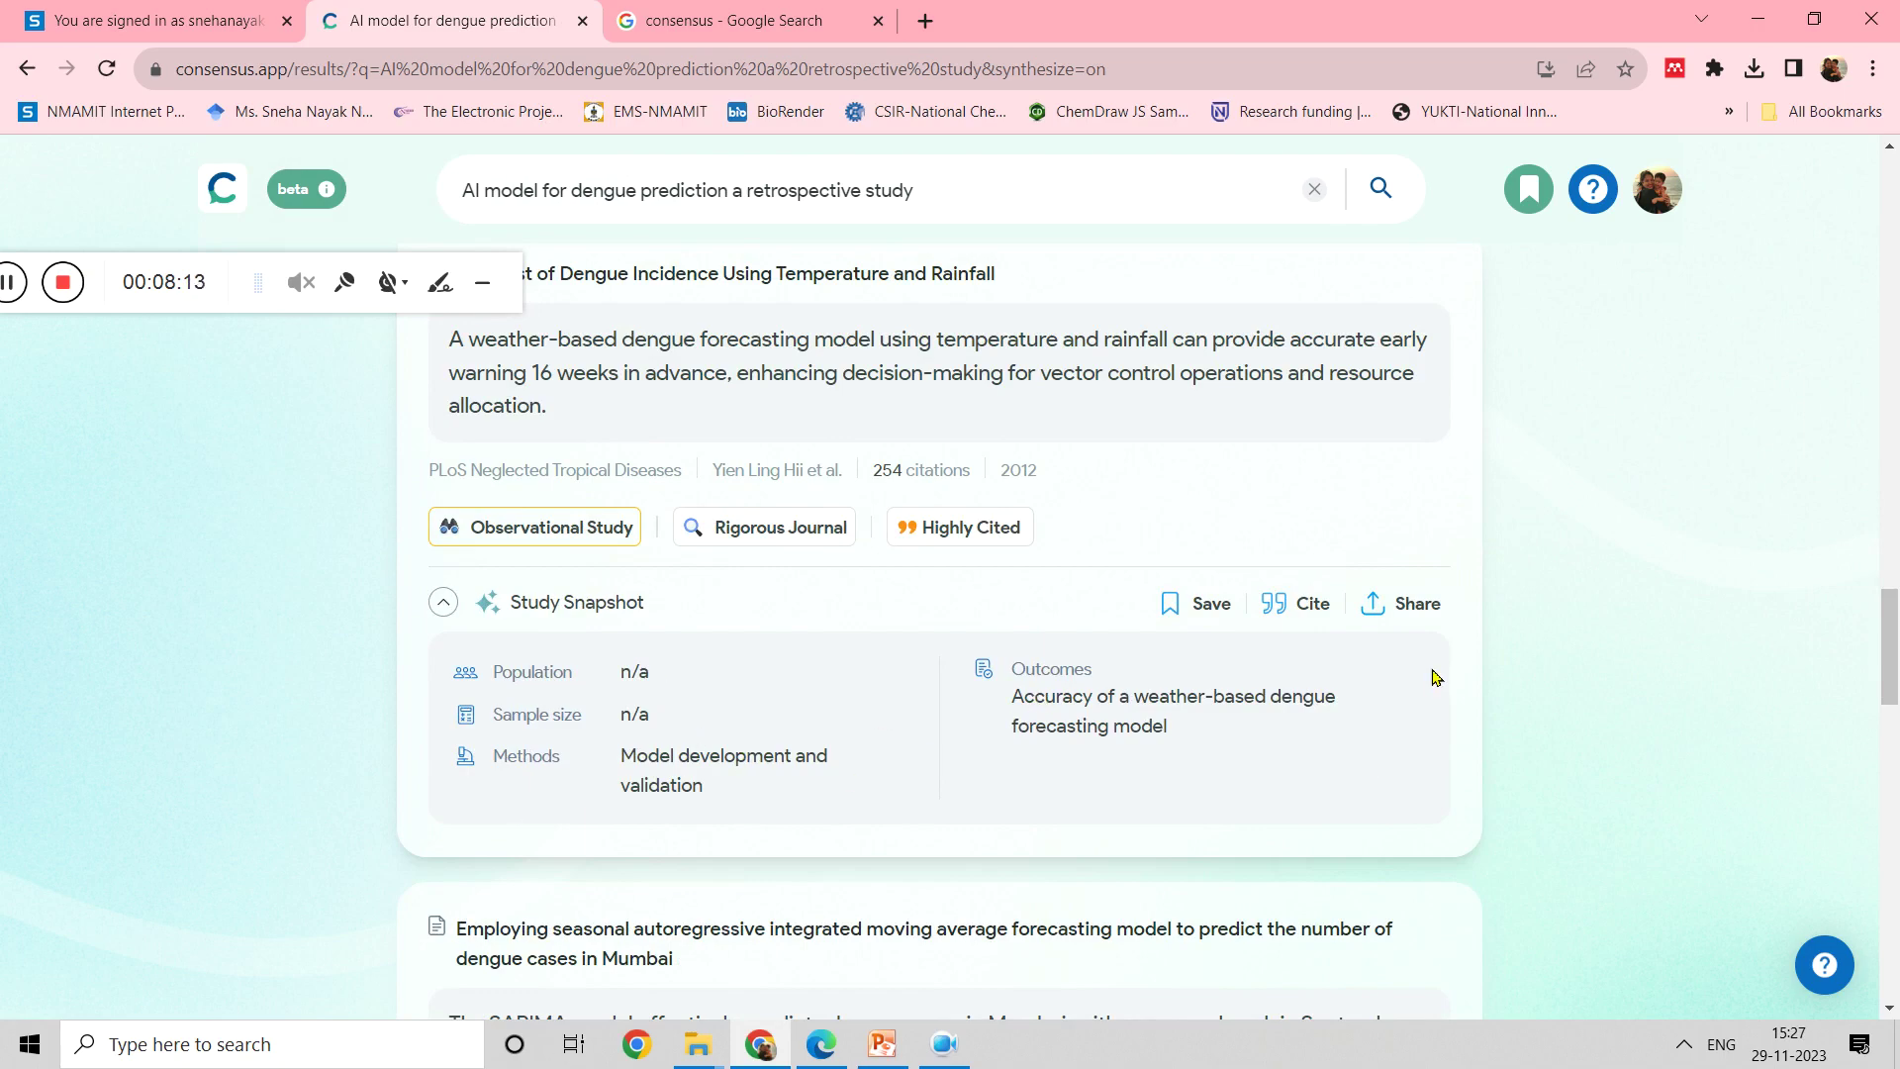
left_click_drag(1890, 647, 1890, 755)
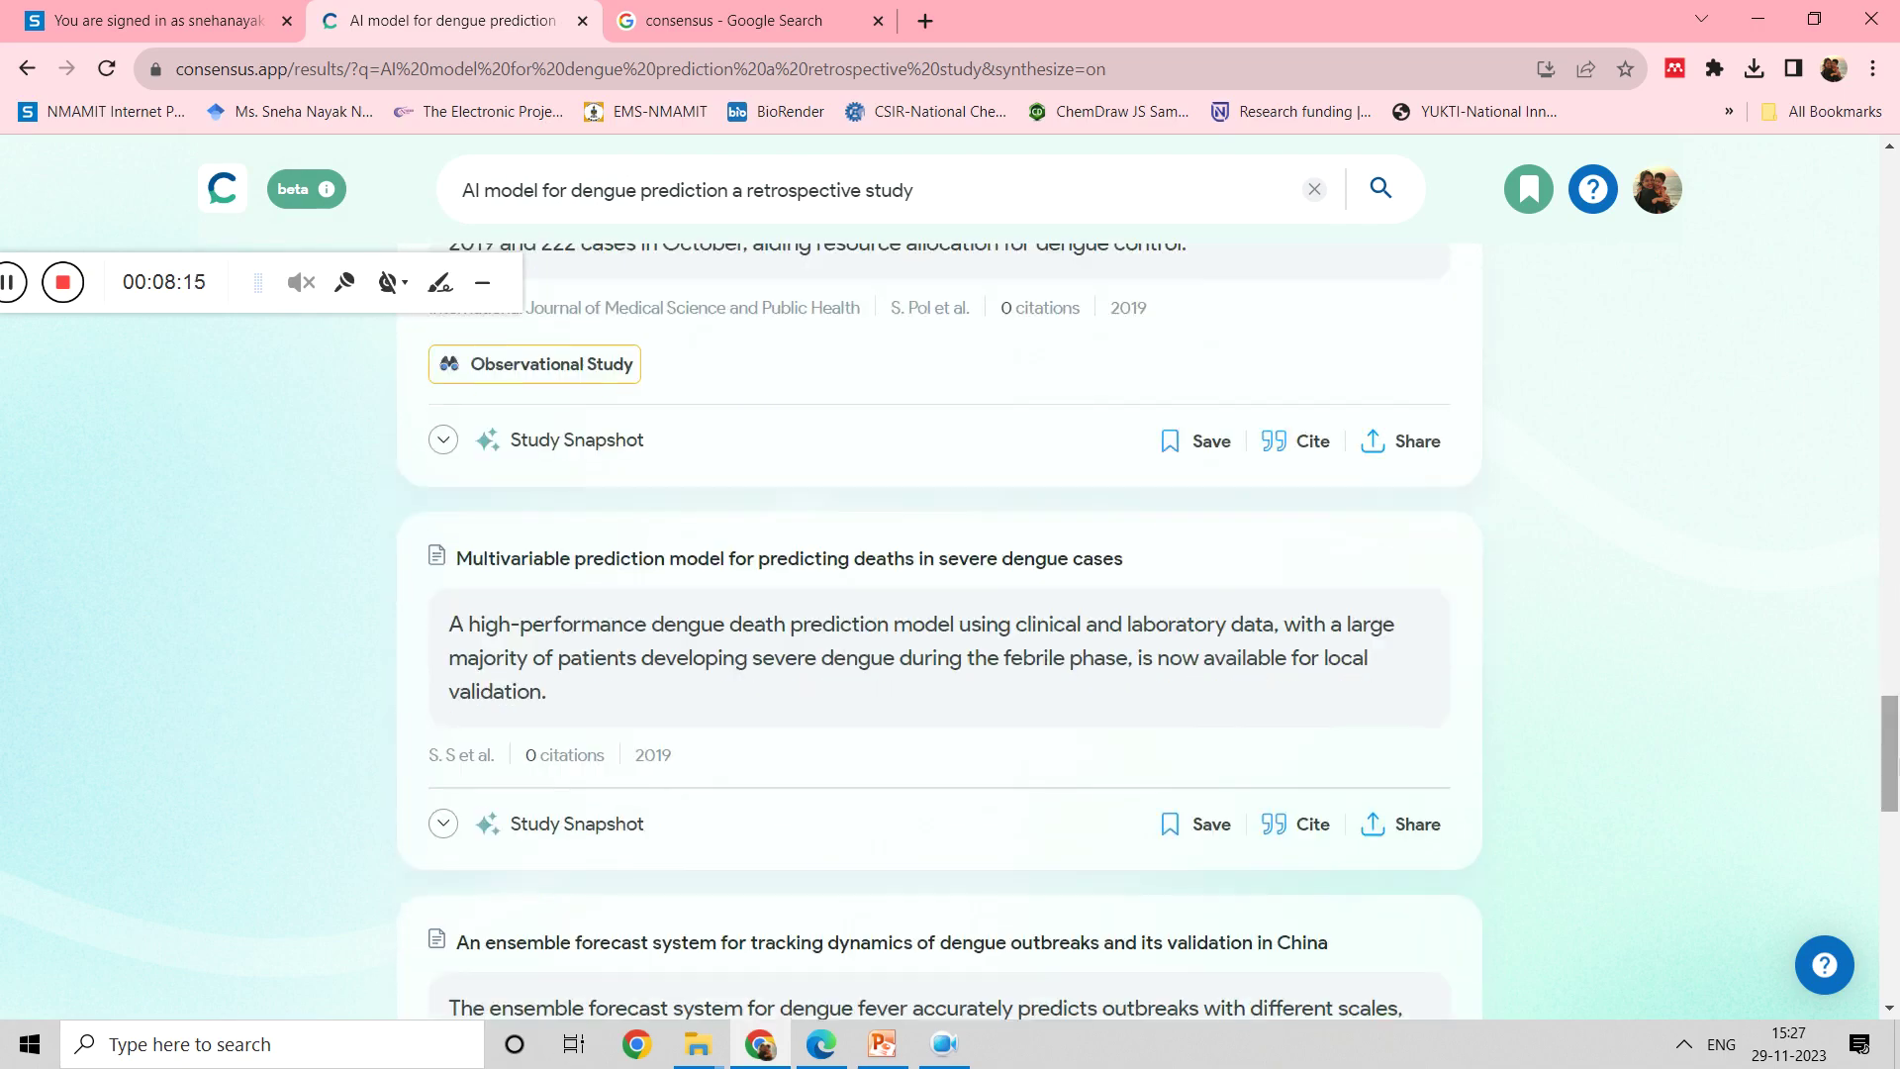
left_click(442, 823)
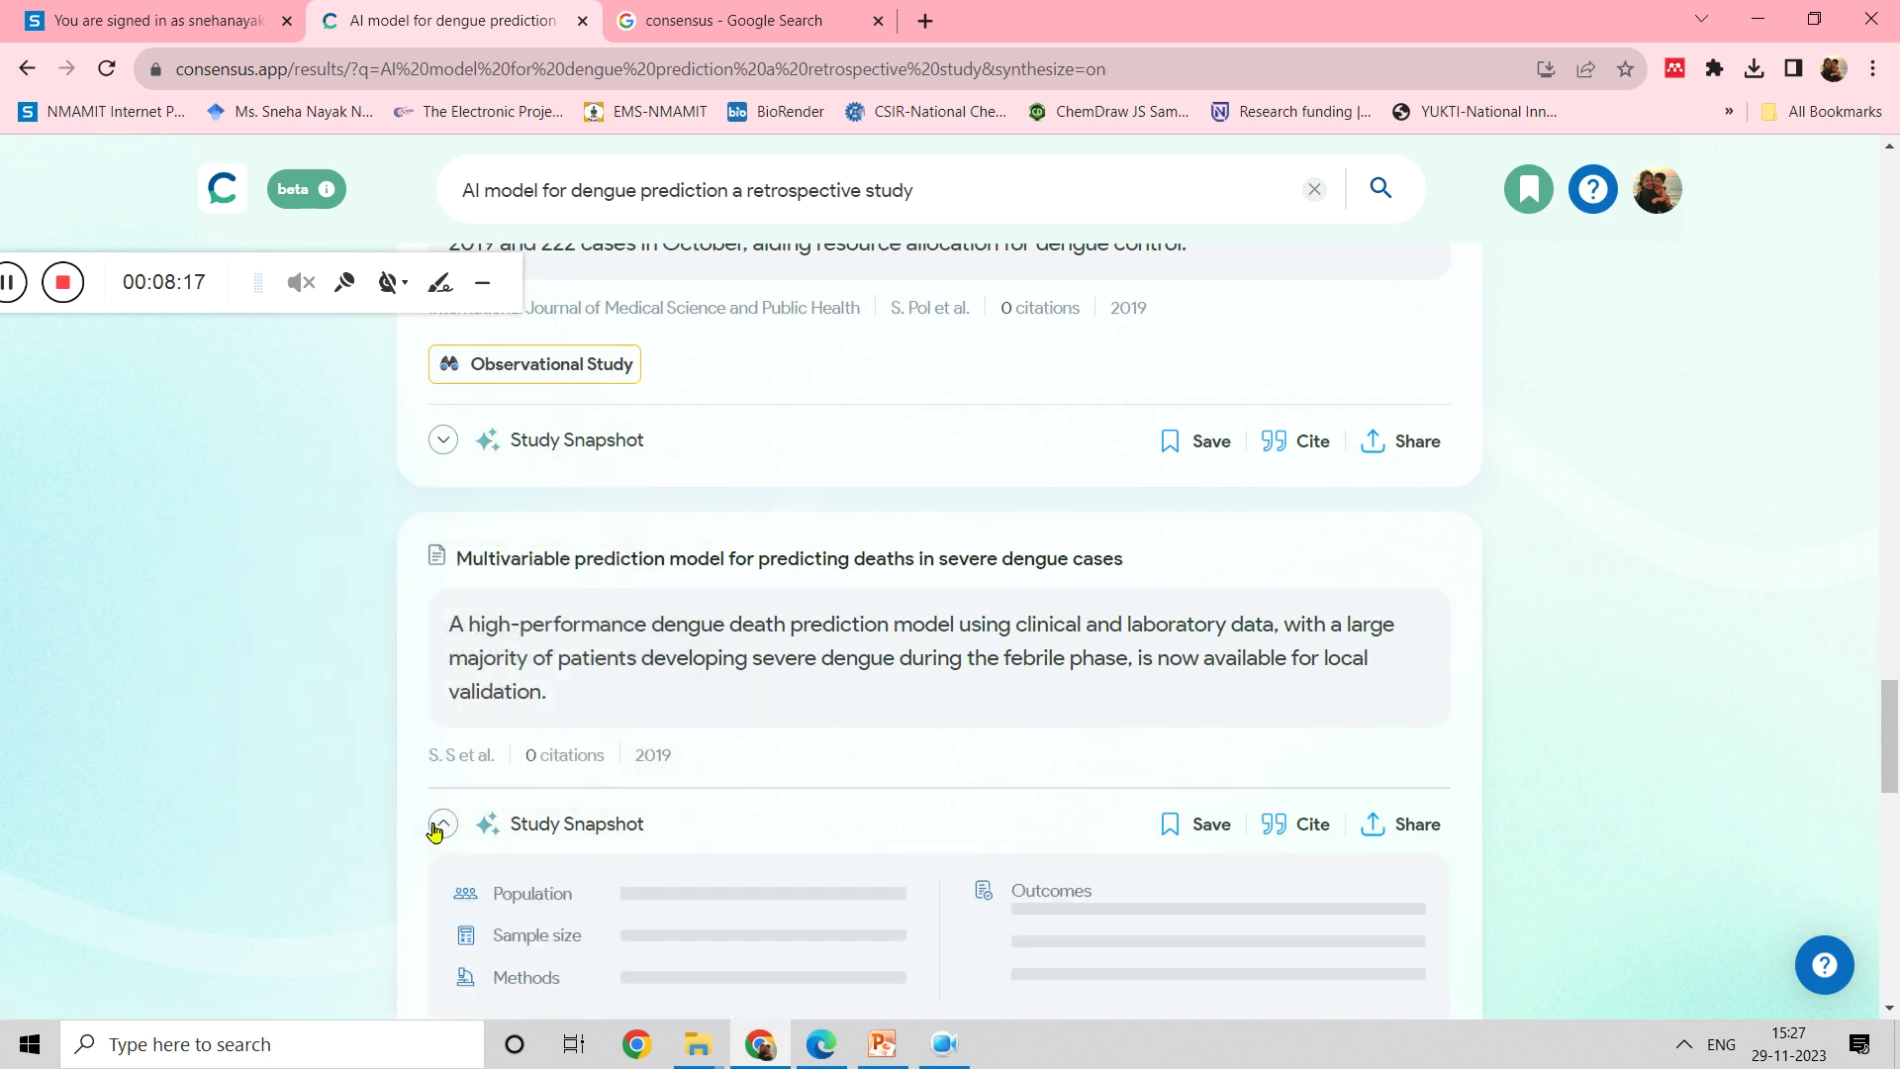
Open the paper "Machine learning for dengue outbreak prediction: An outlook" from the search results.
left_click_drag(1890, 737, 1890, 211)
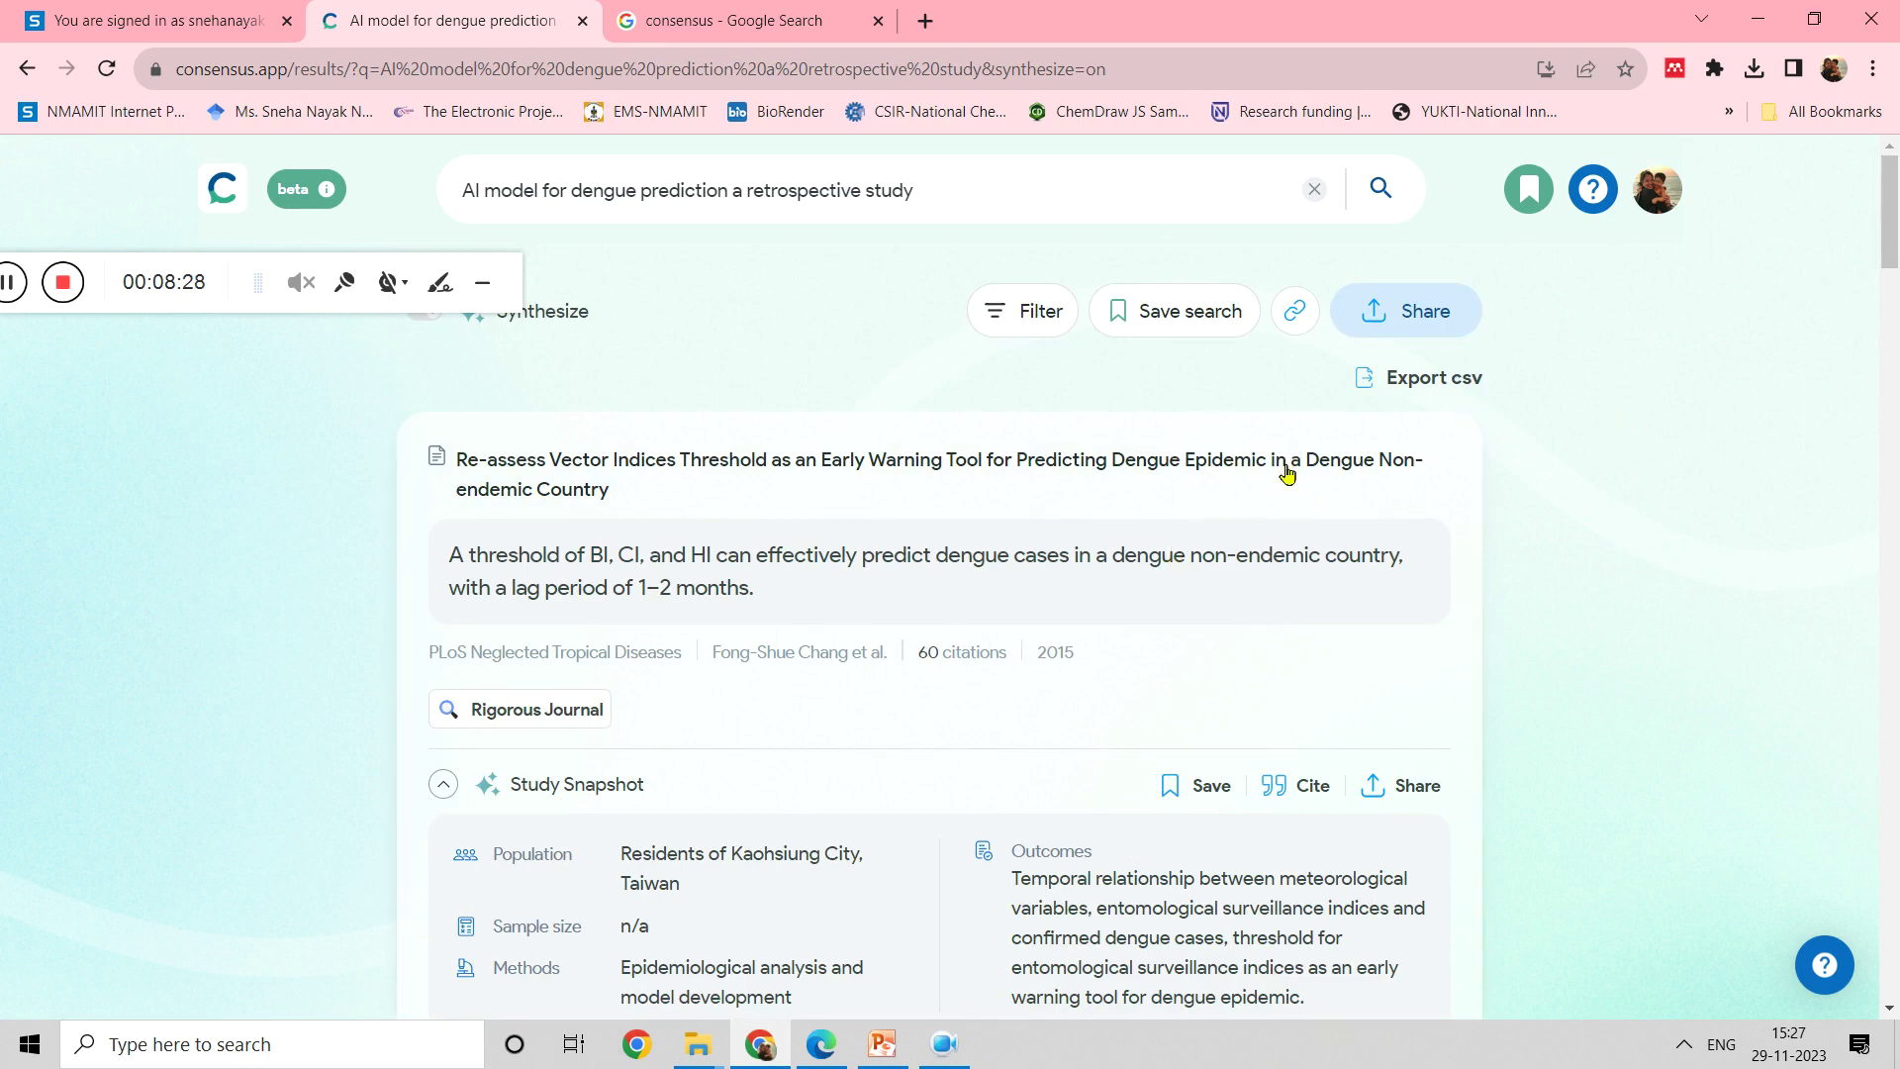
left_click_drag(1892, 238, 1895, 367)
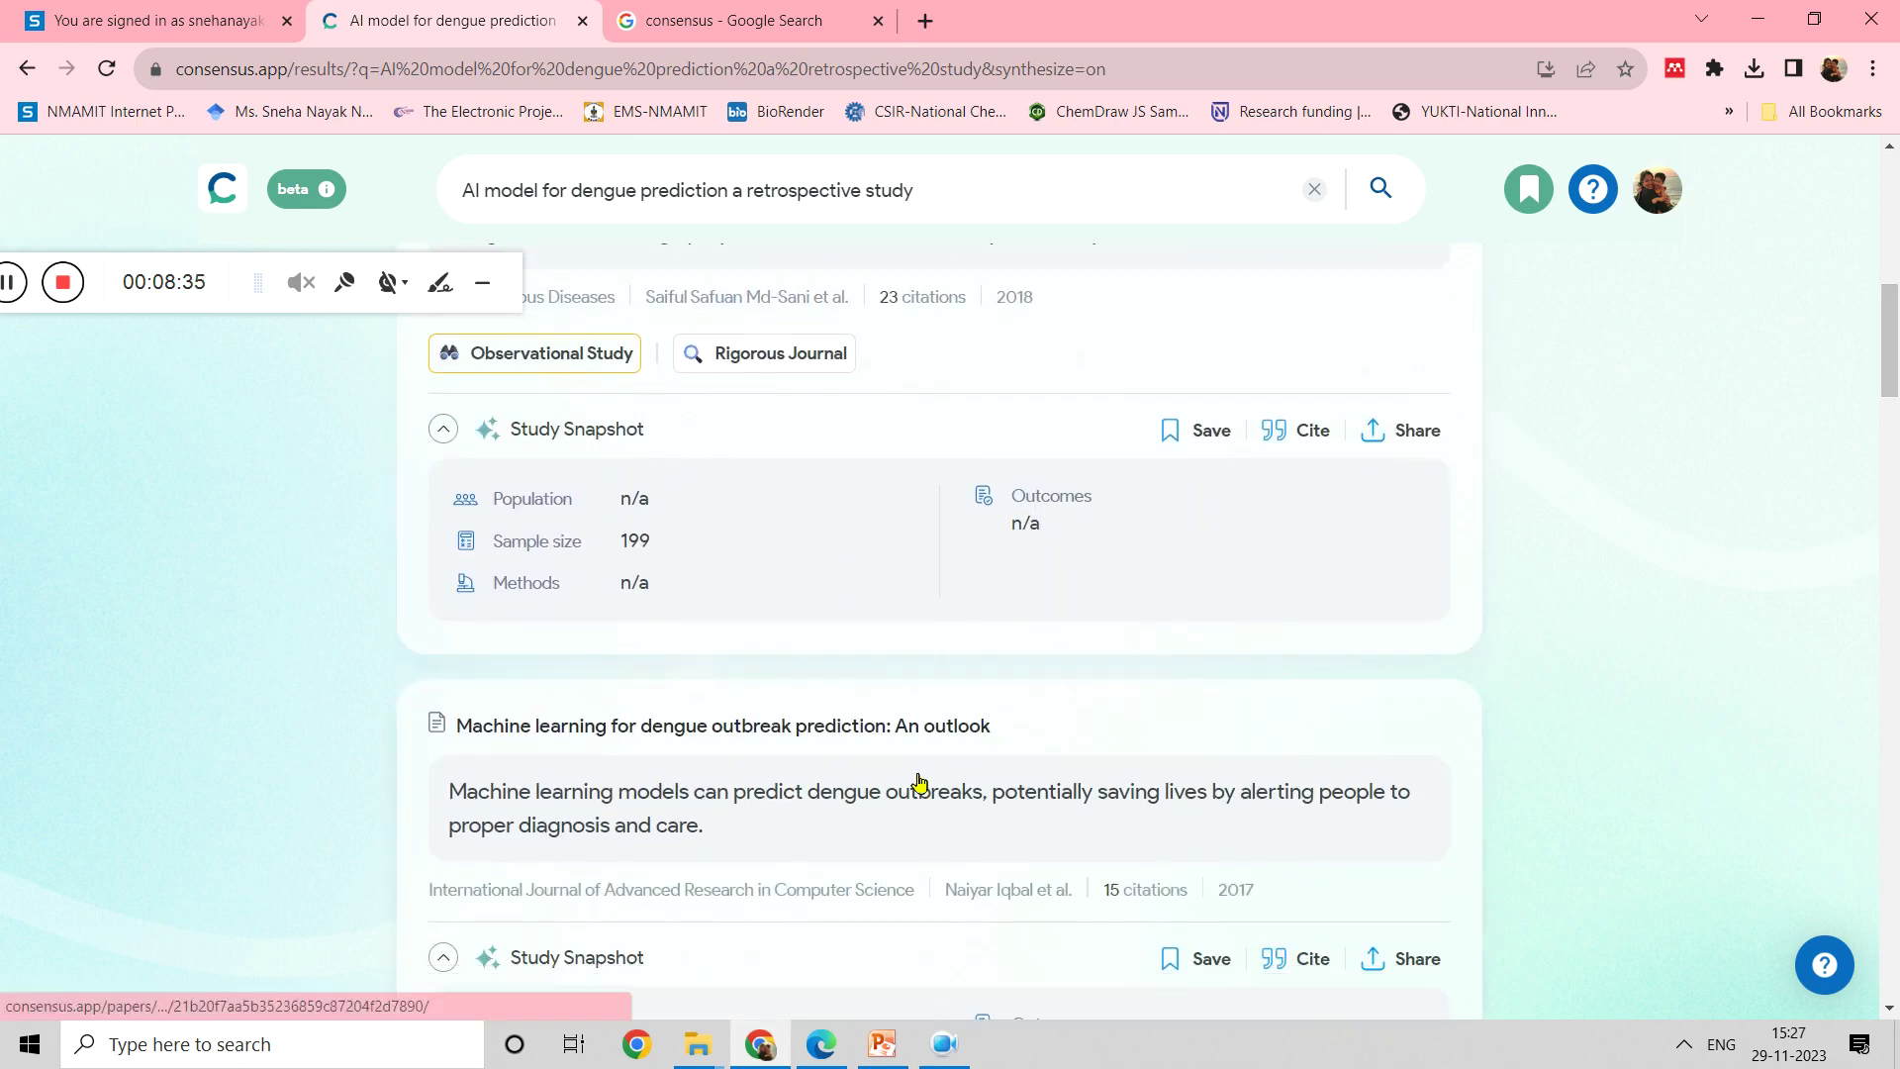
left_click(768, 730)
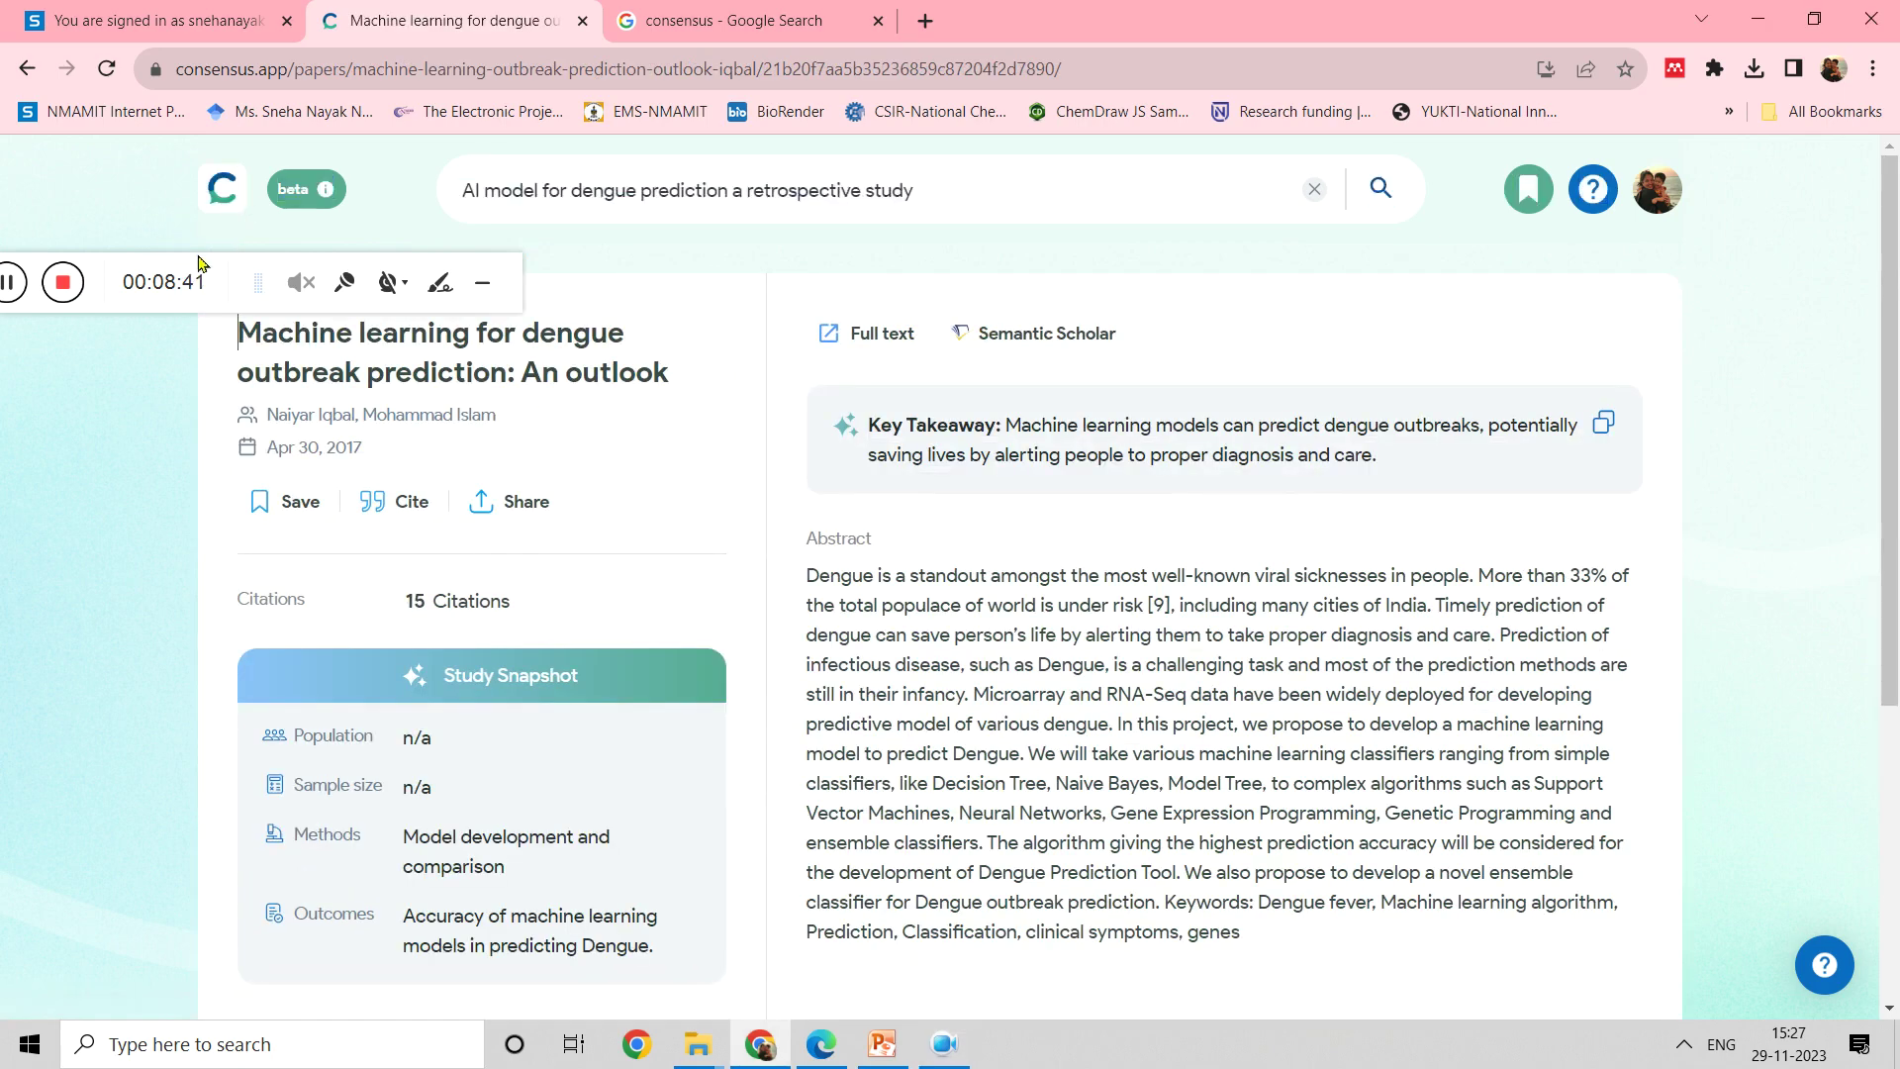
left_click_drag(206, 262, 183, 198)
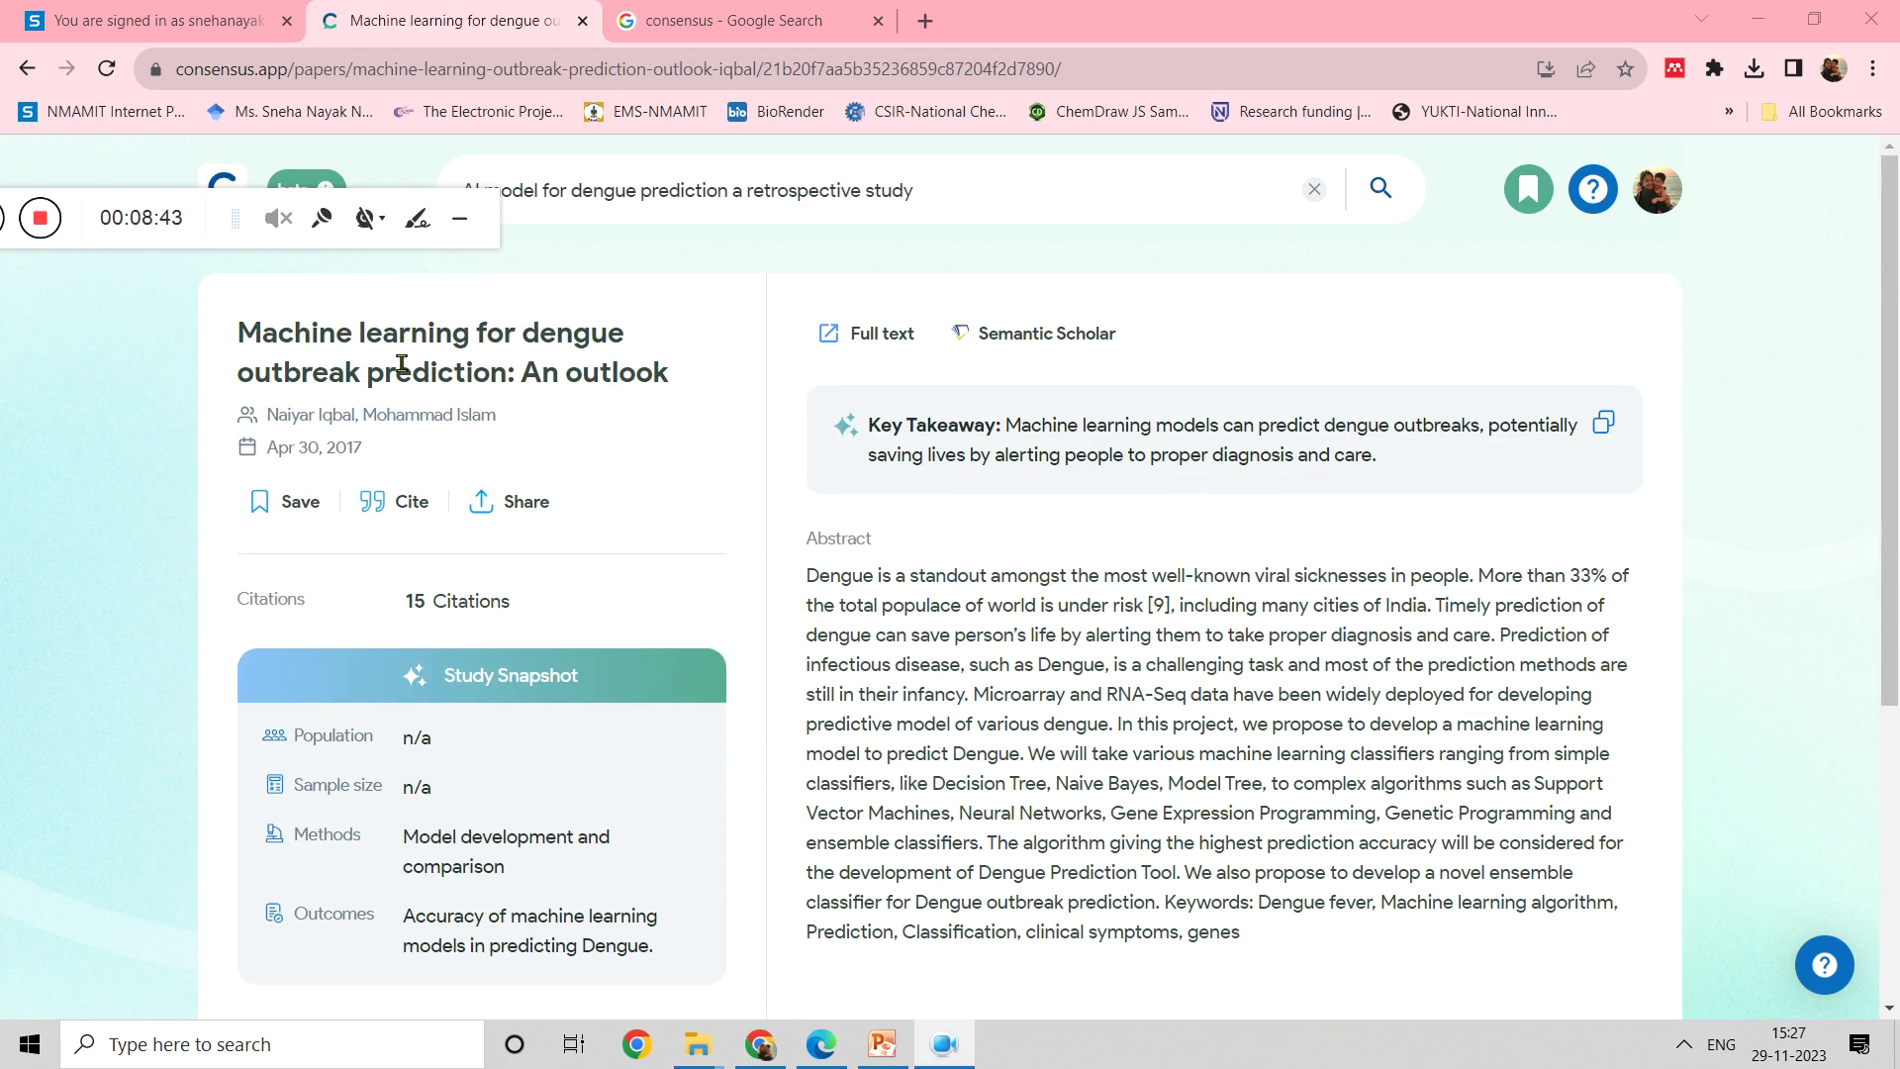
Reload the paper's page and add its journal article reference to My Library with the Mendeley web importer.
left_click(1681, 69)
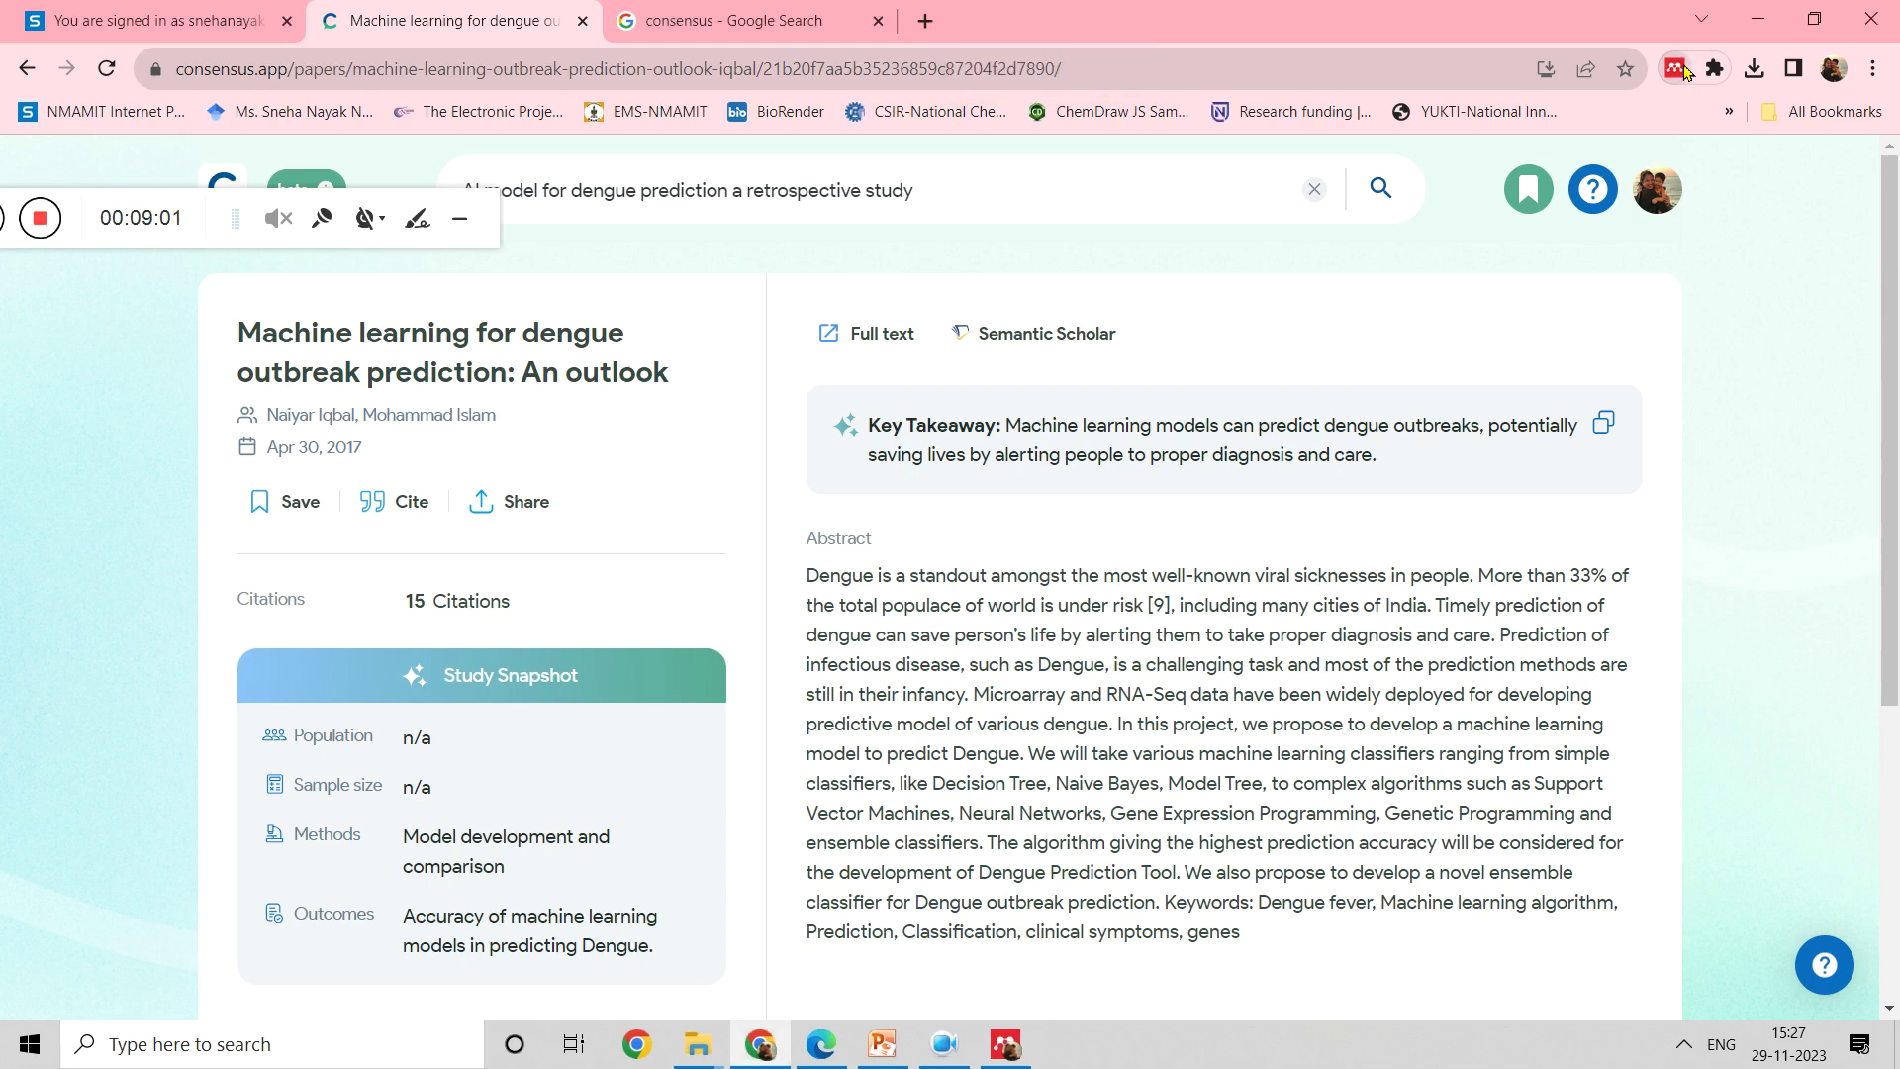
left_click(115, 75)
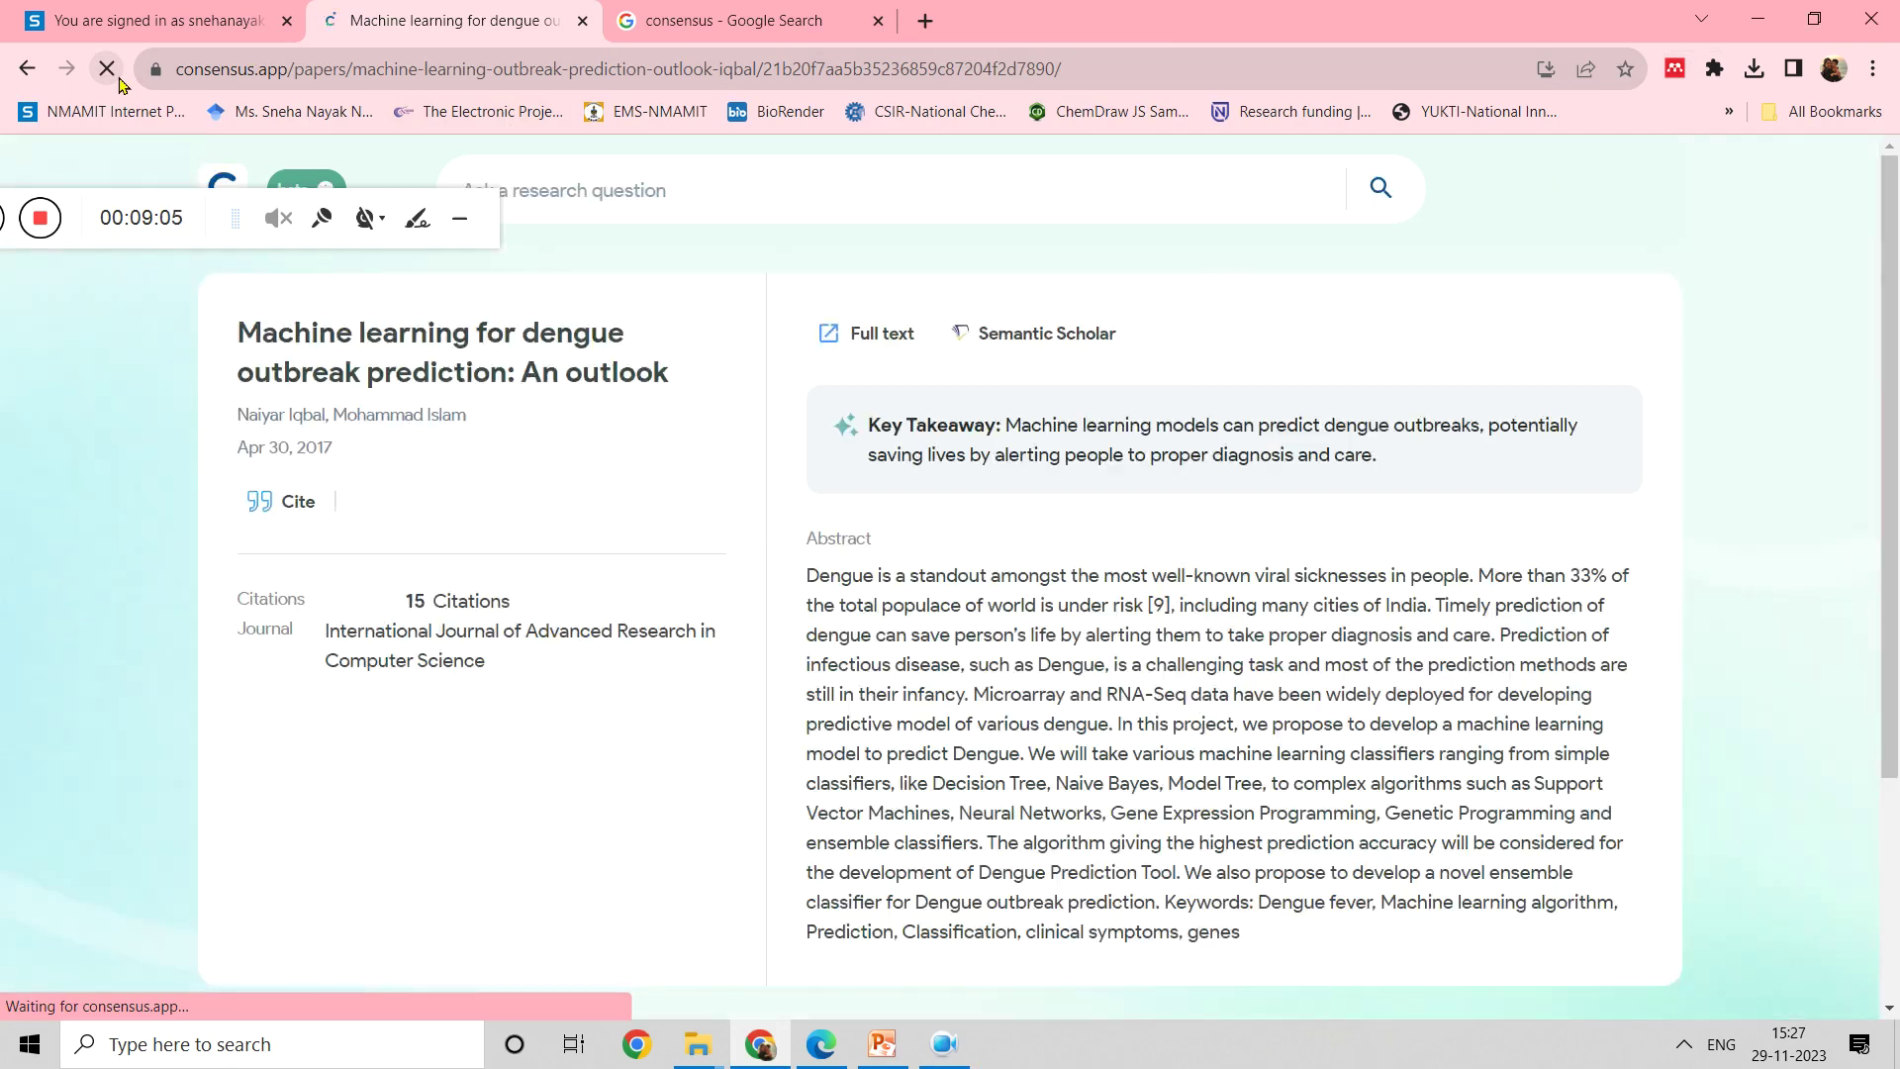
left_click(1674, 73)
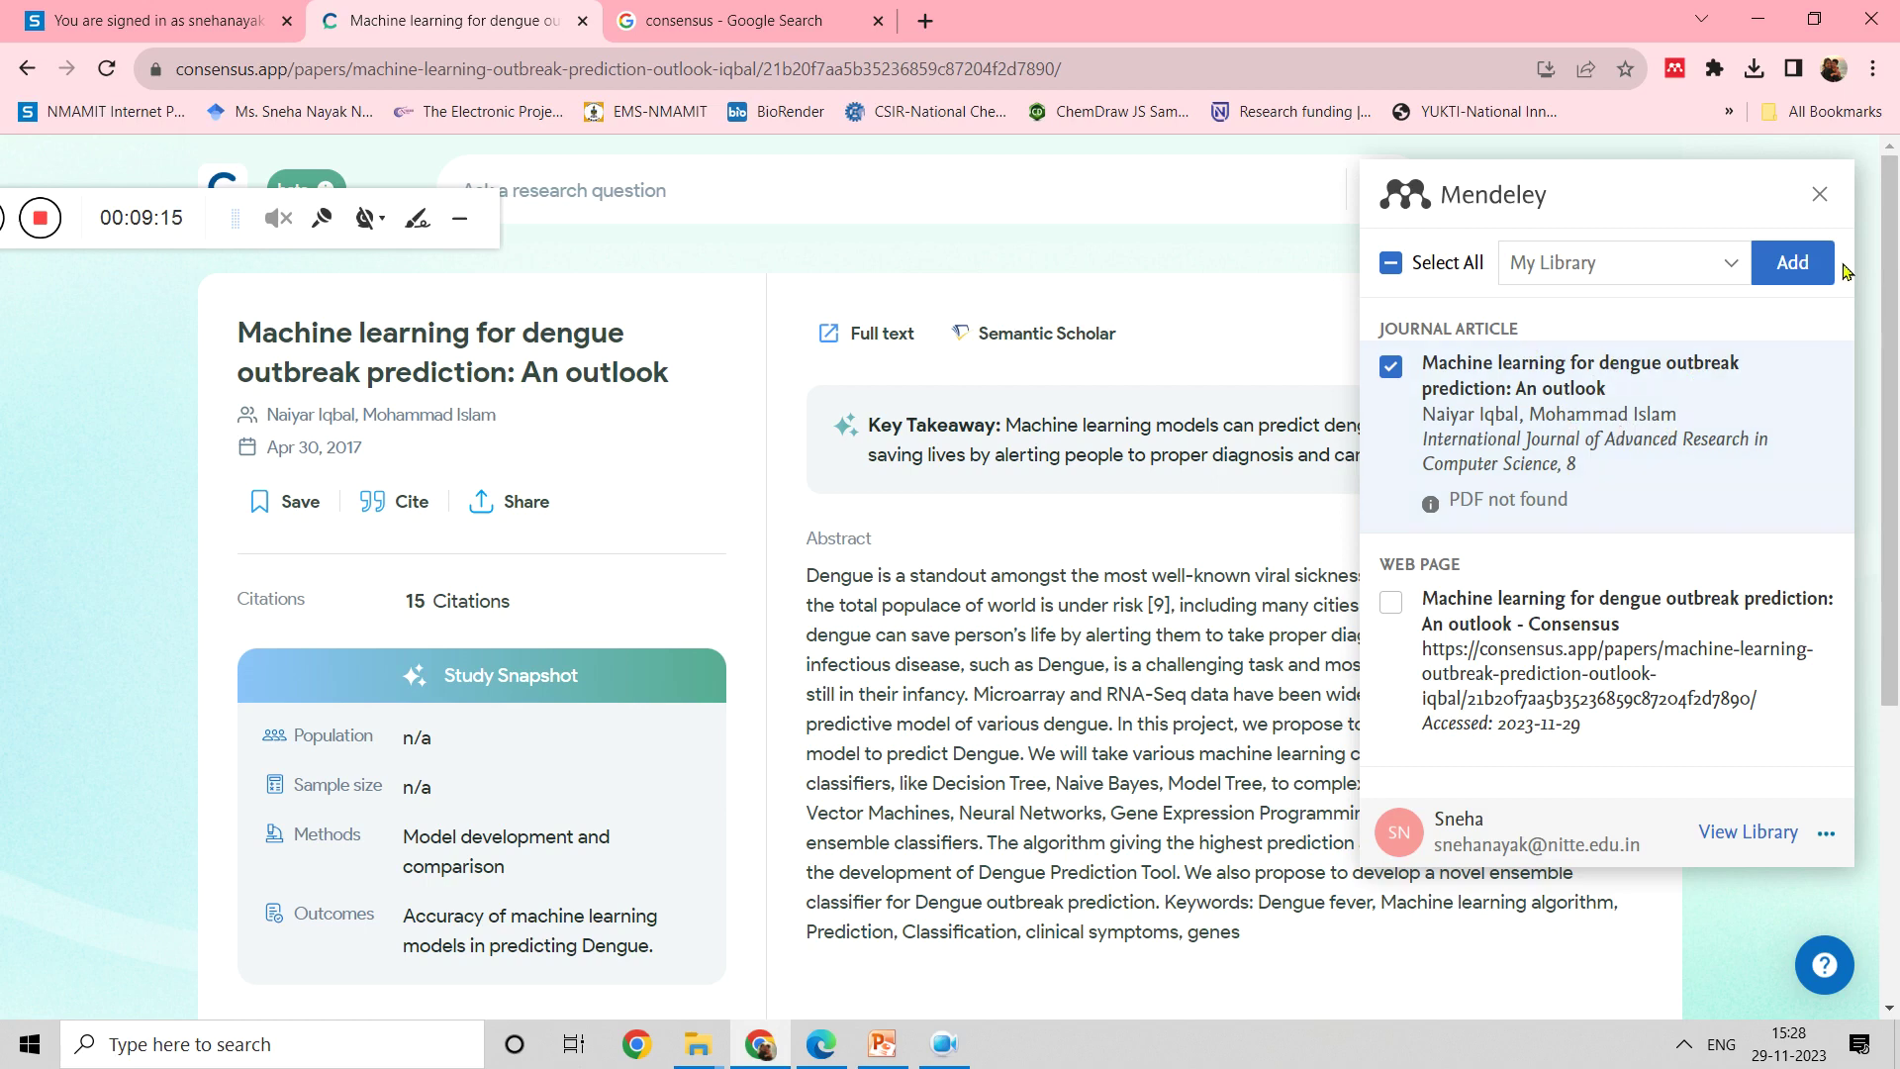
left_click(1792, 261)
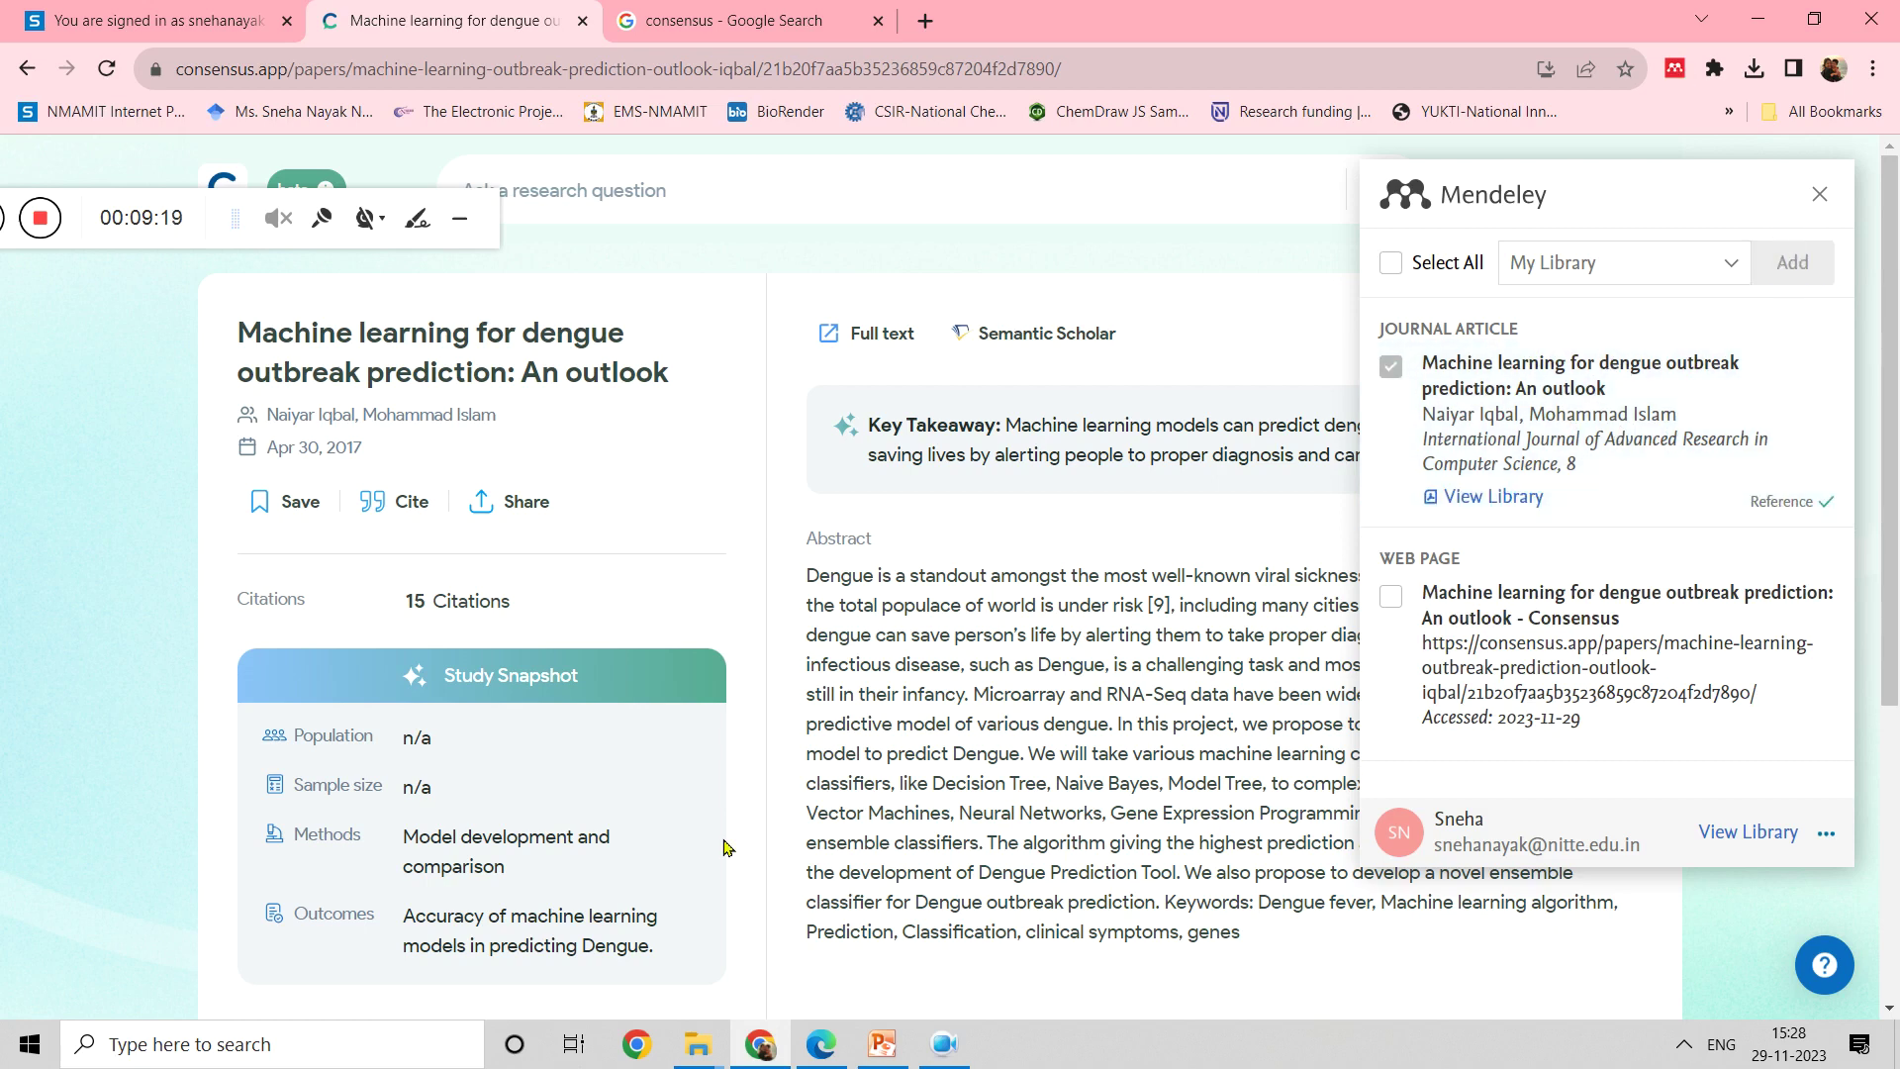
Find Mendeley Desktop with the Windows search, launch it and shift its window aside over the browser.
left_click(254, 1046)
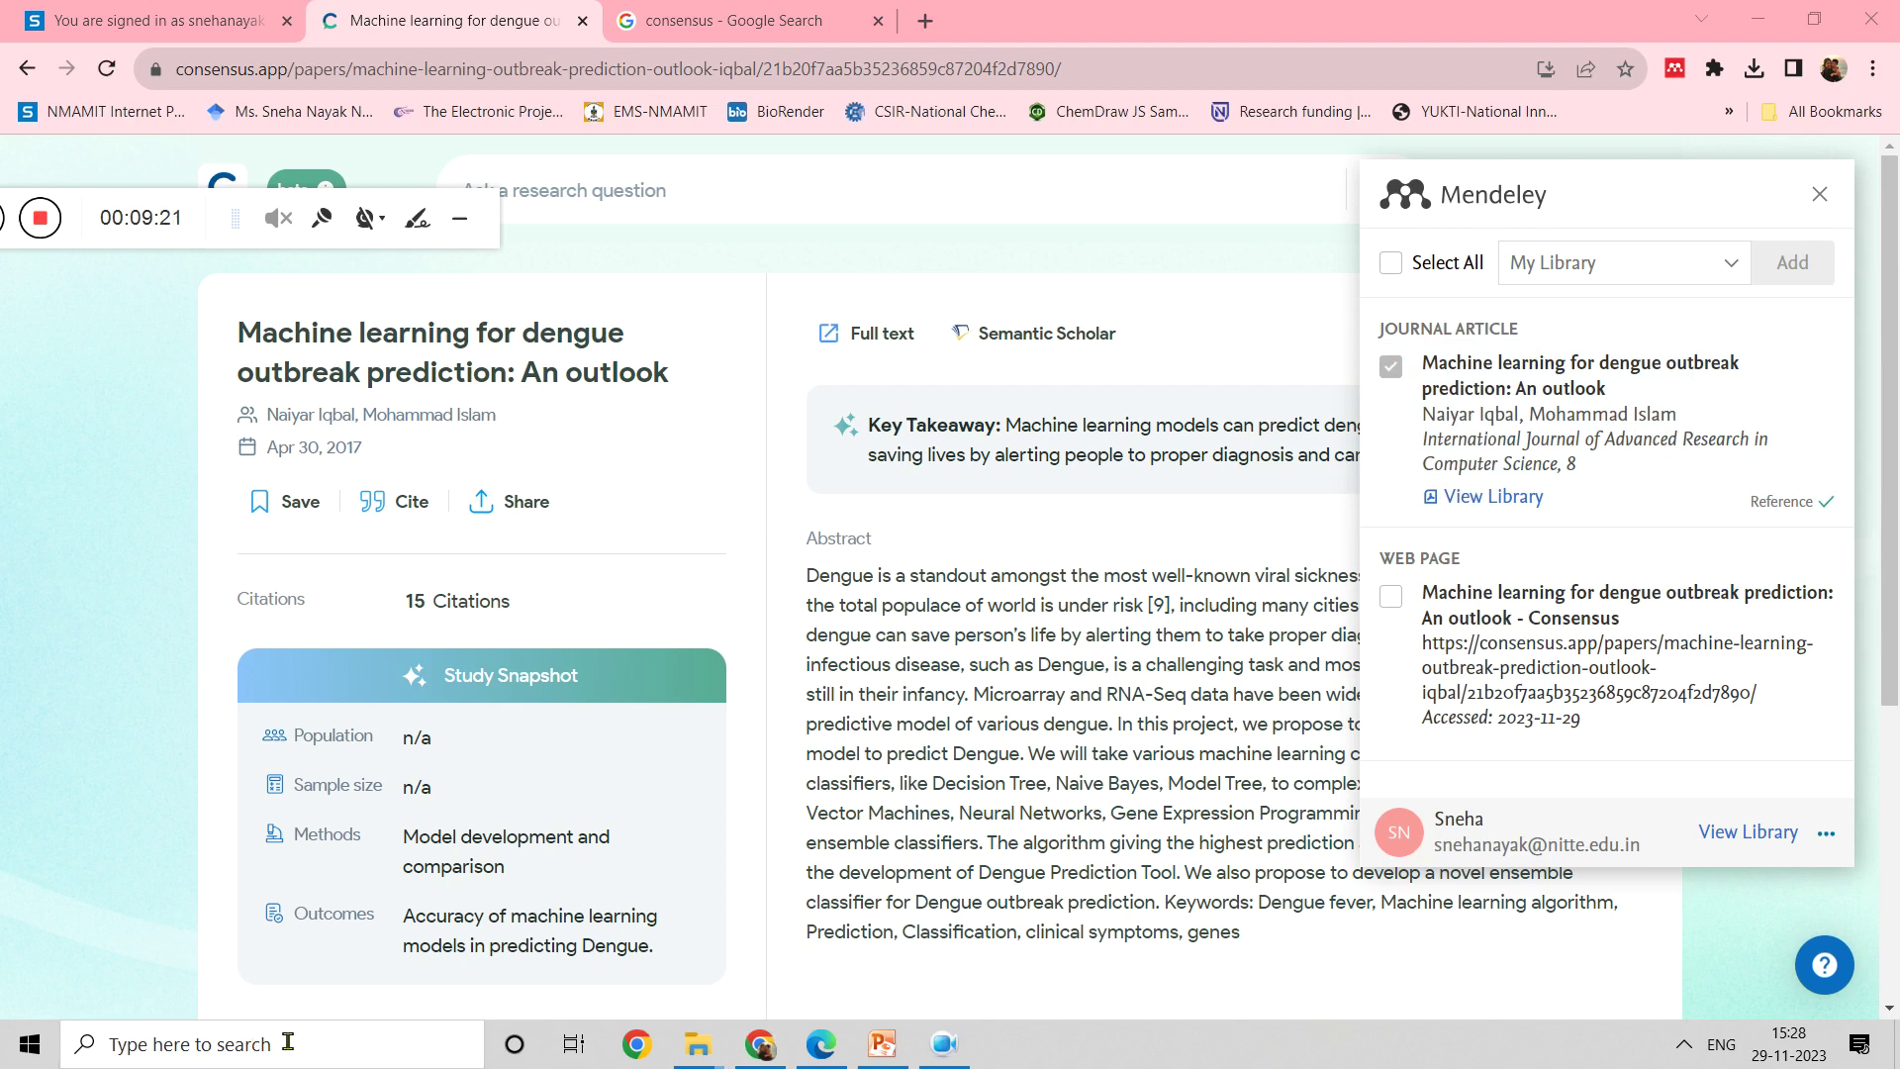
type("m")
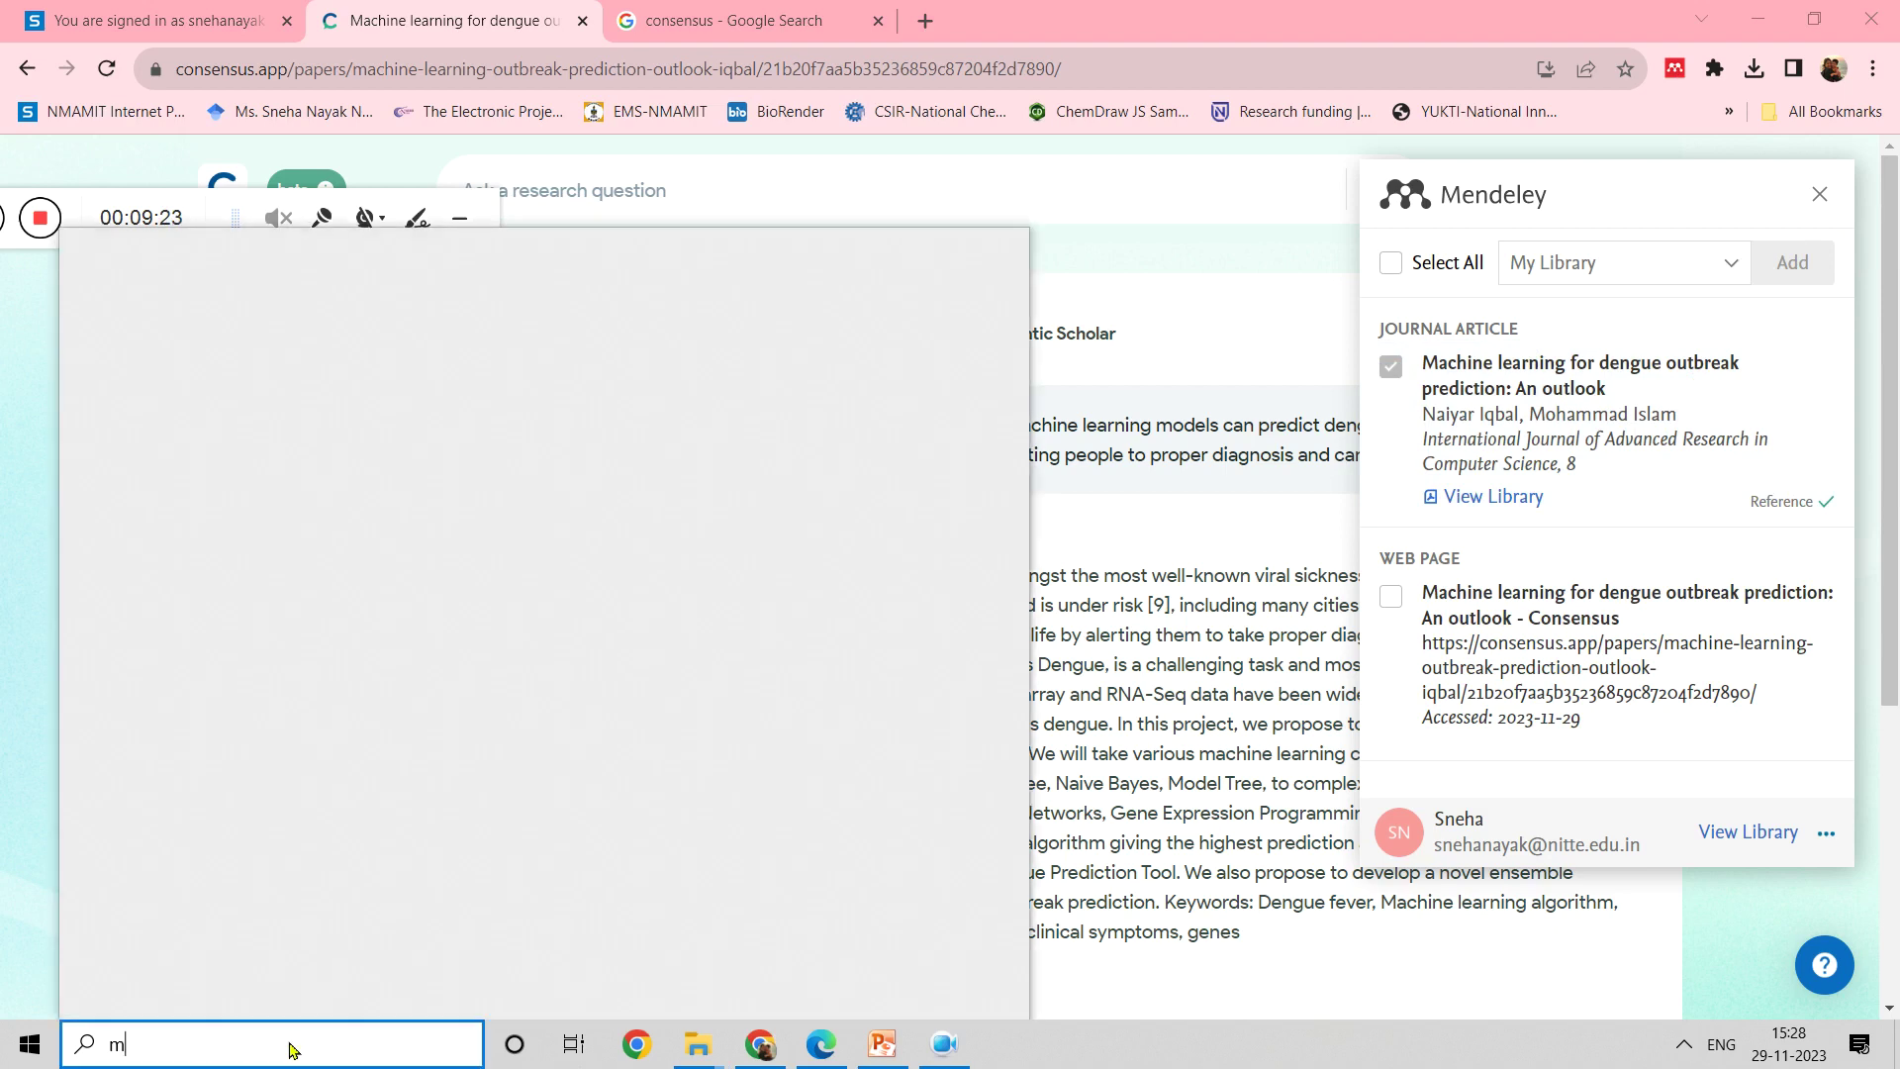
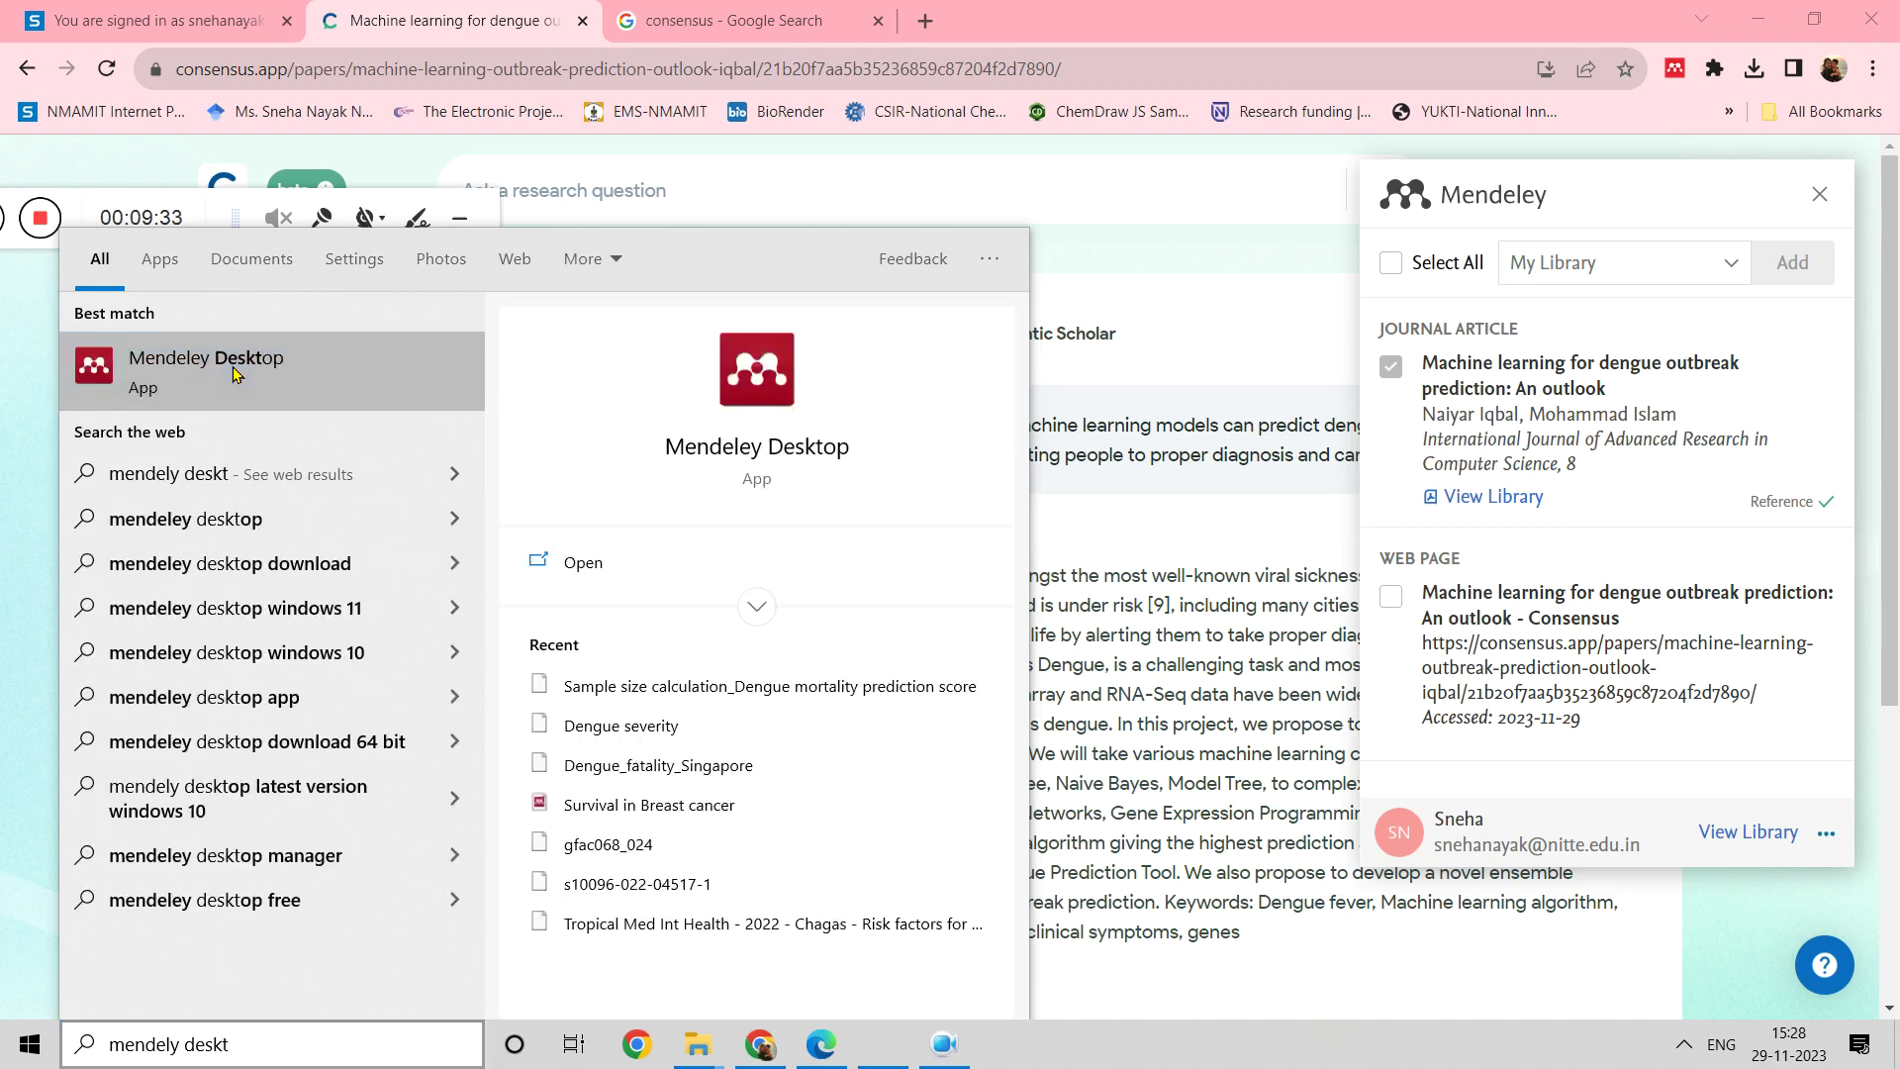
left_click(236, 374)
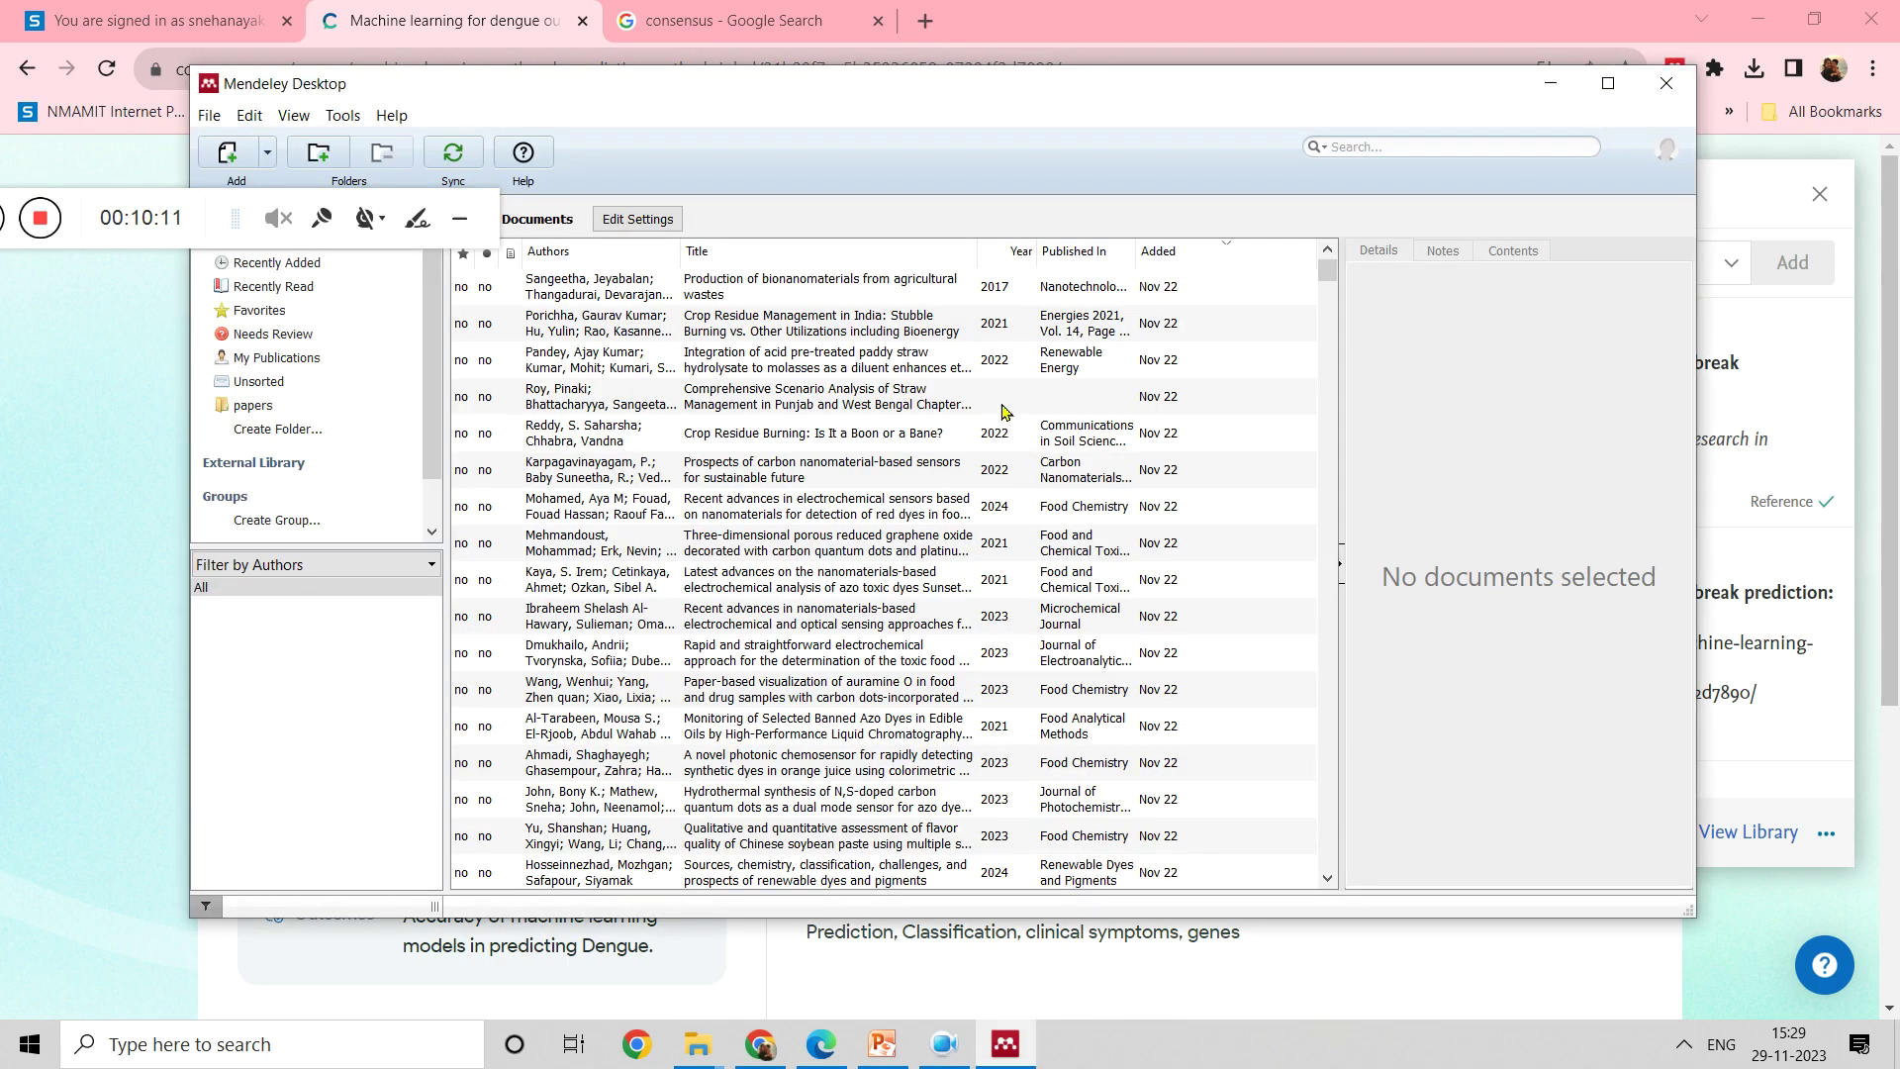
left_click_drag(1344, 100, 1576, 107)
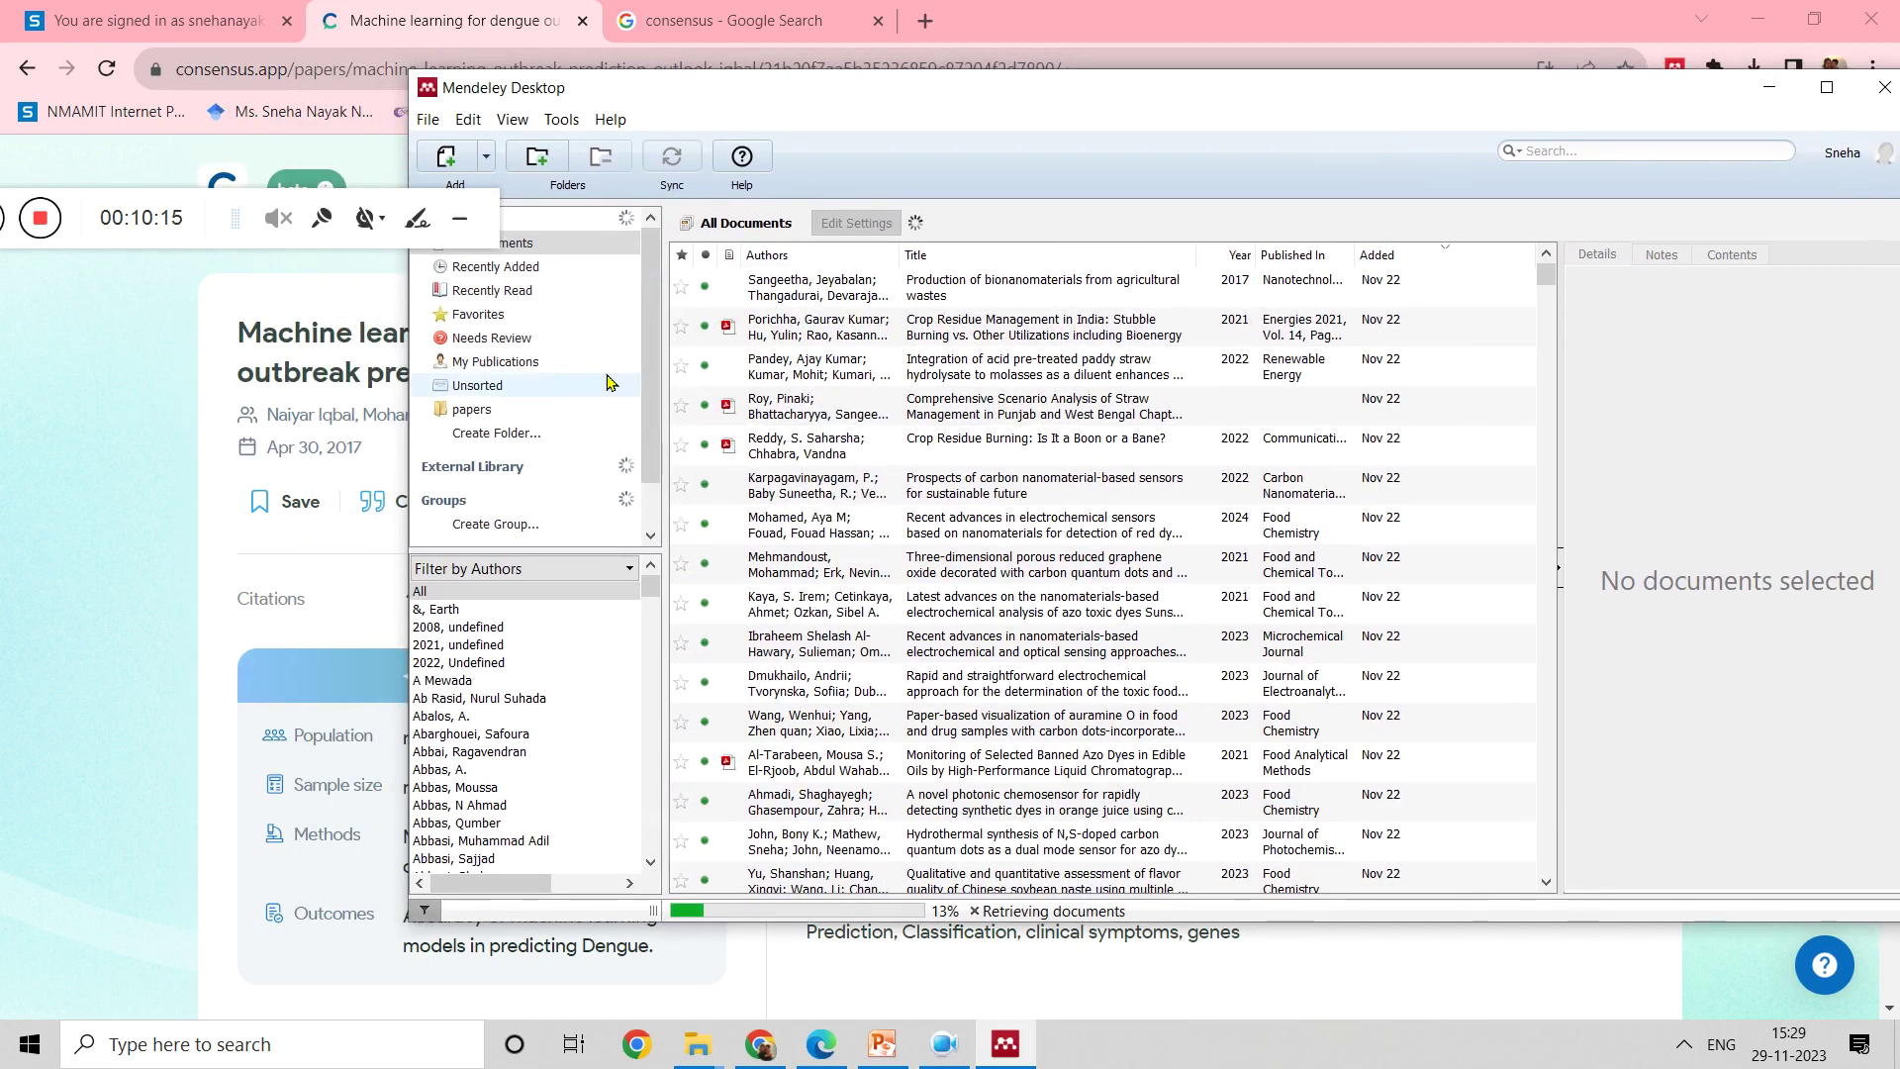
Check the library's recently added and recently read documents for the imported dengue outbreak prediction paper, and close Mendeley Desktop.
left_click(524, 267)
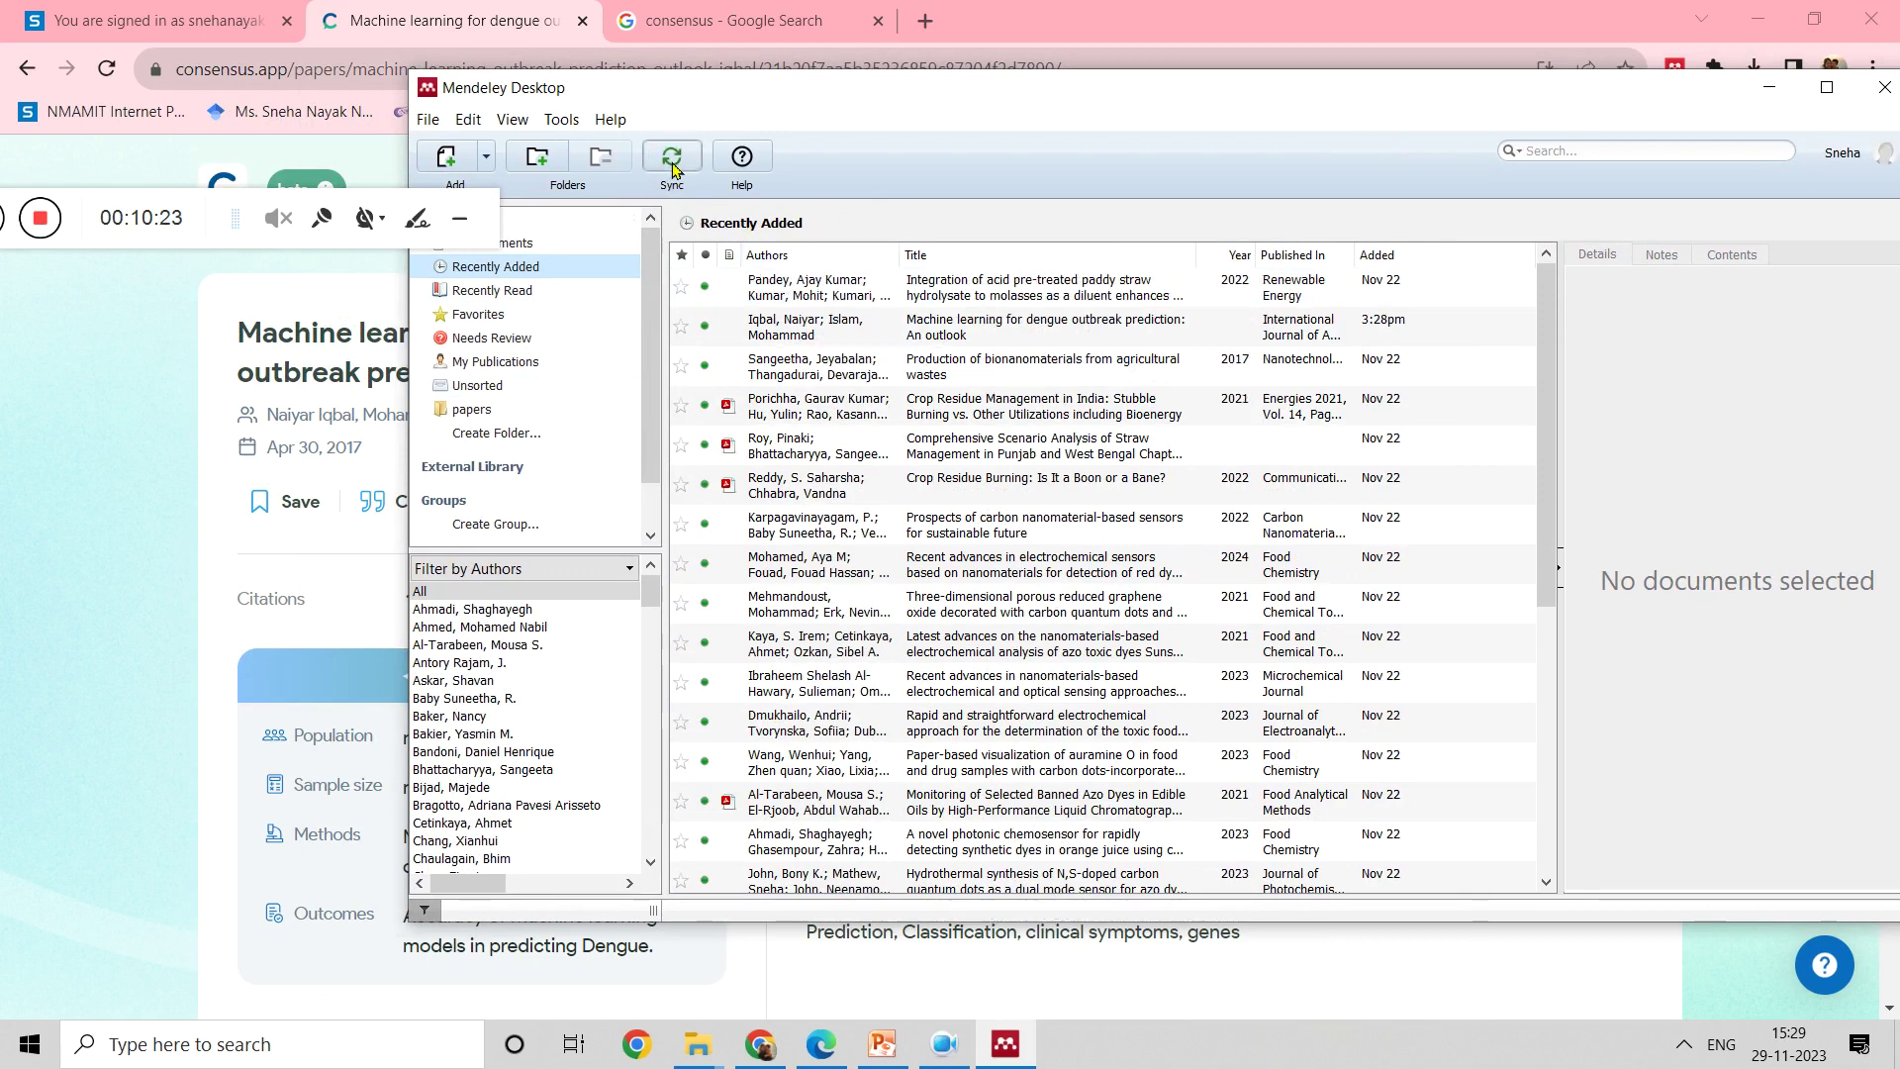
left_click(552, 296)
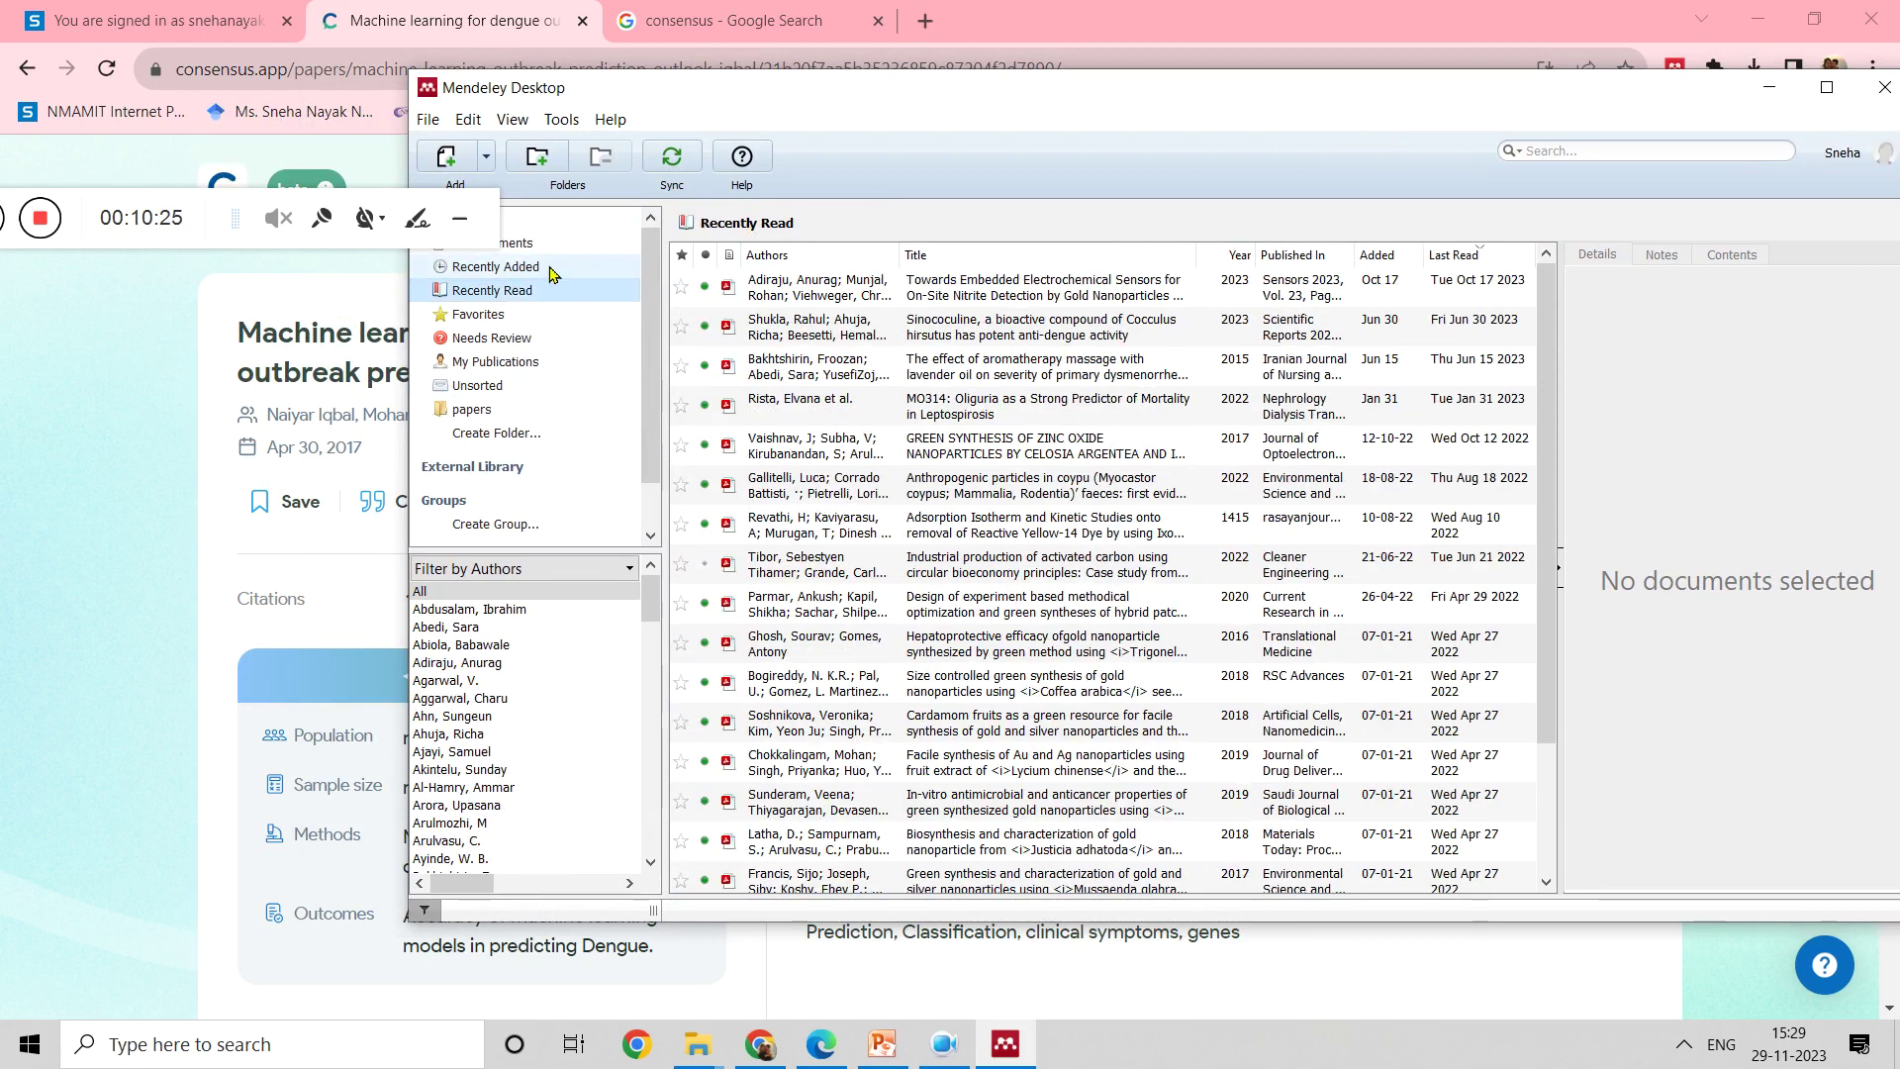
left_click(550, 268)
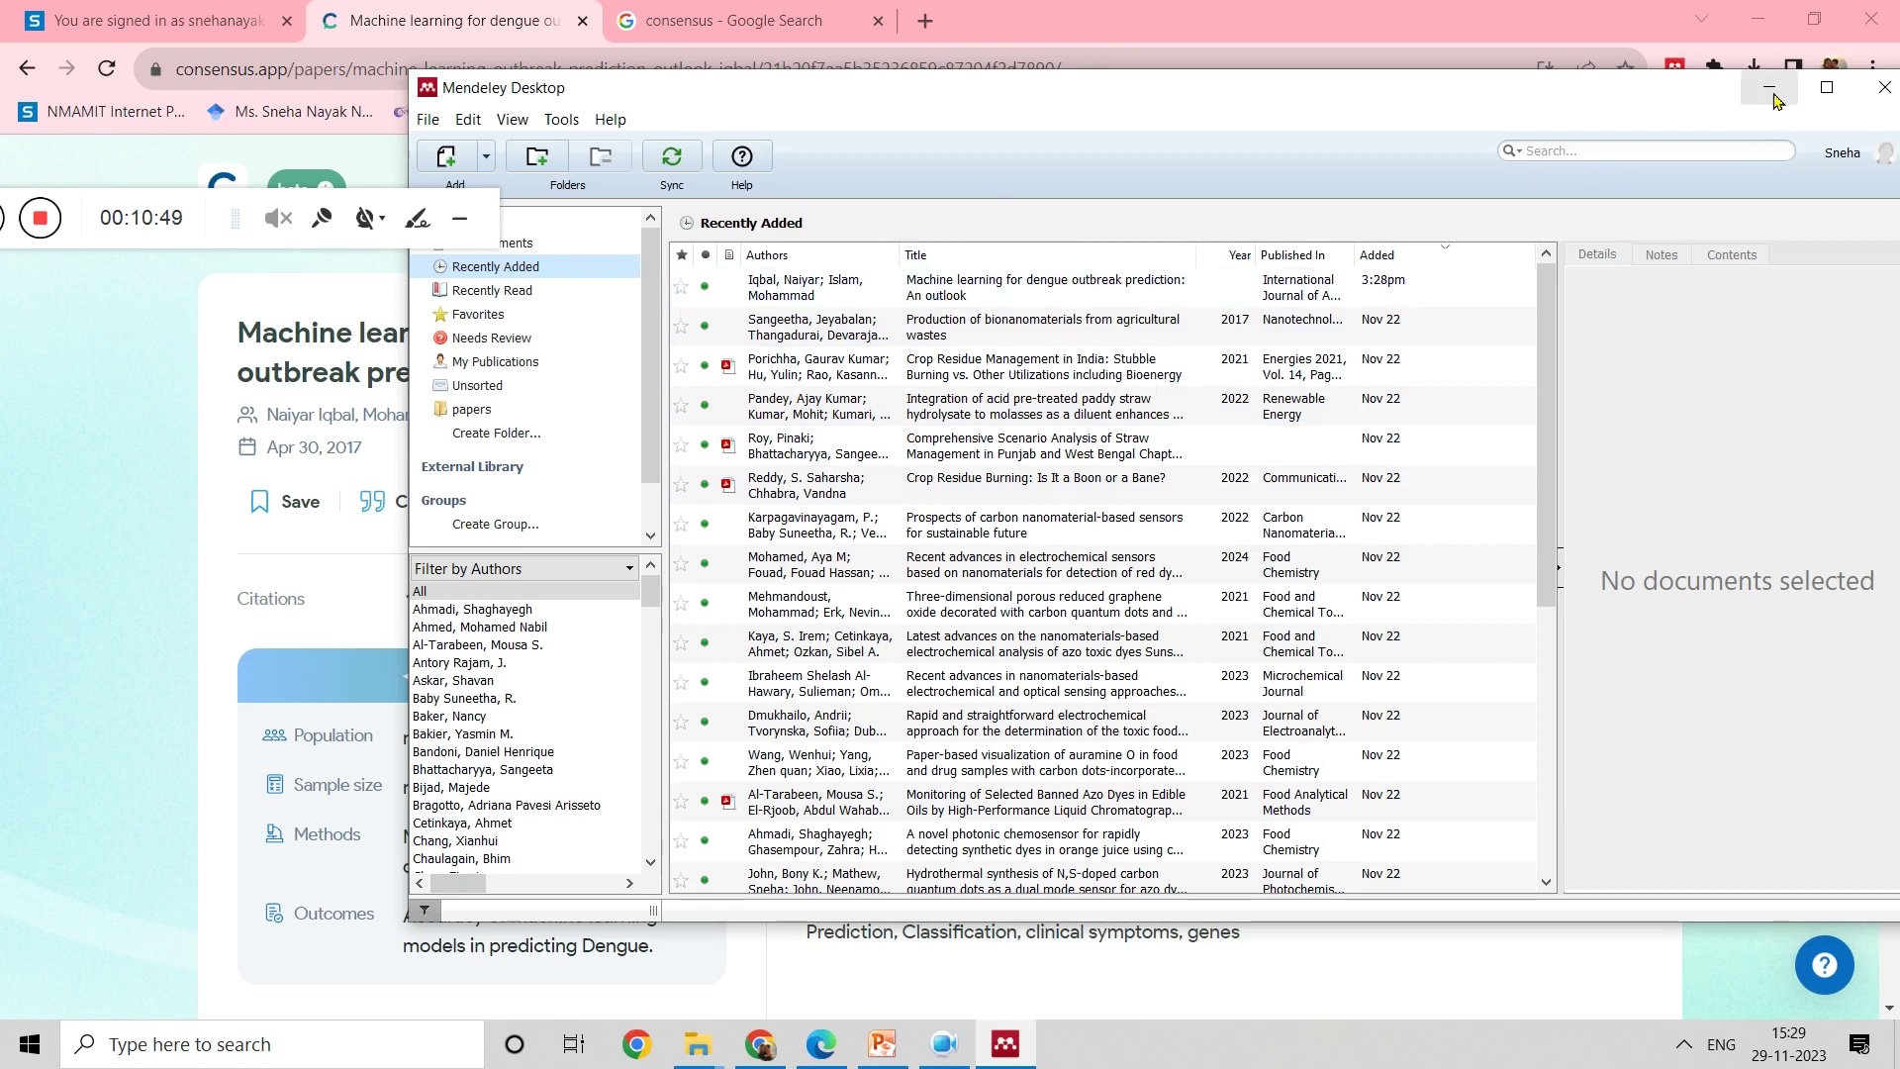
left_click(1883, 87)
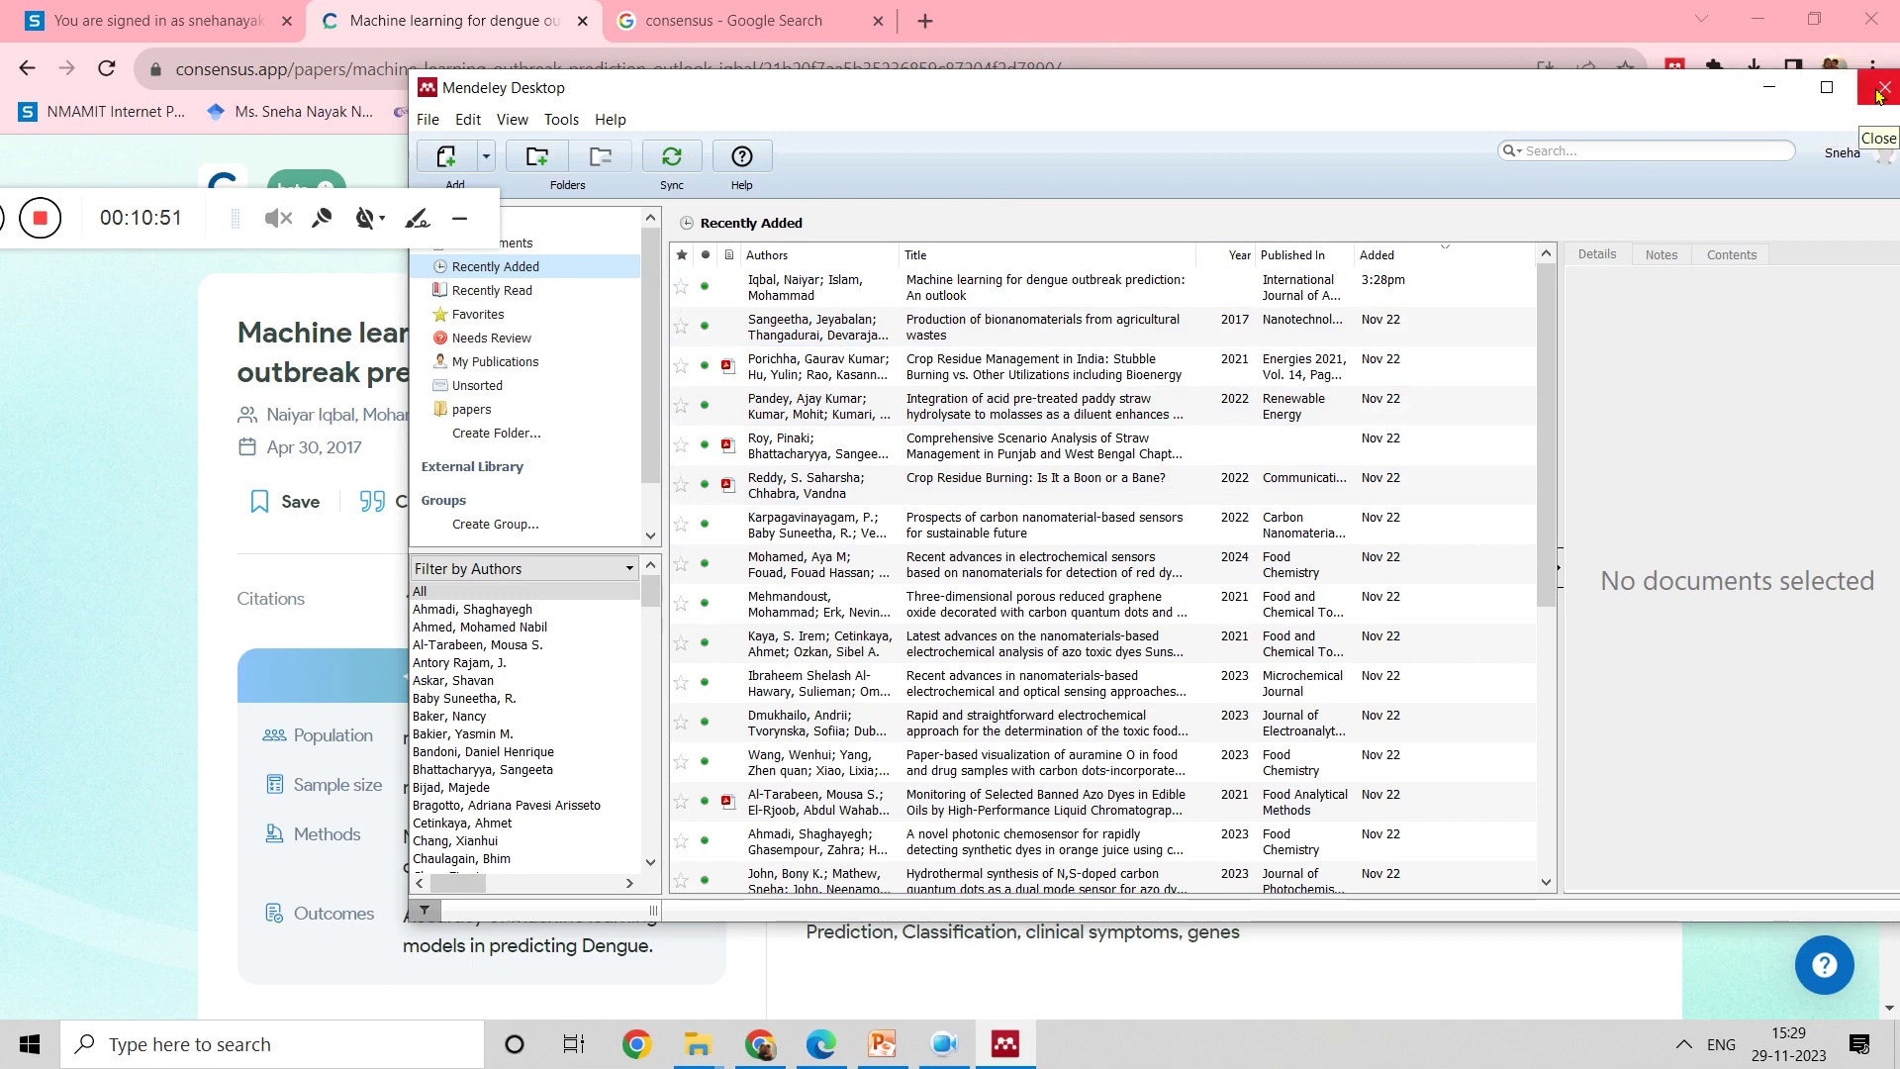